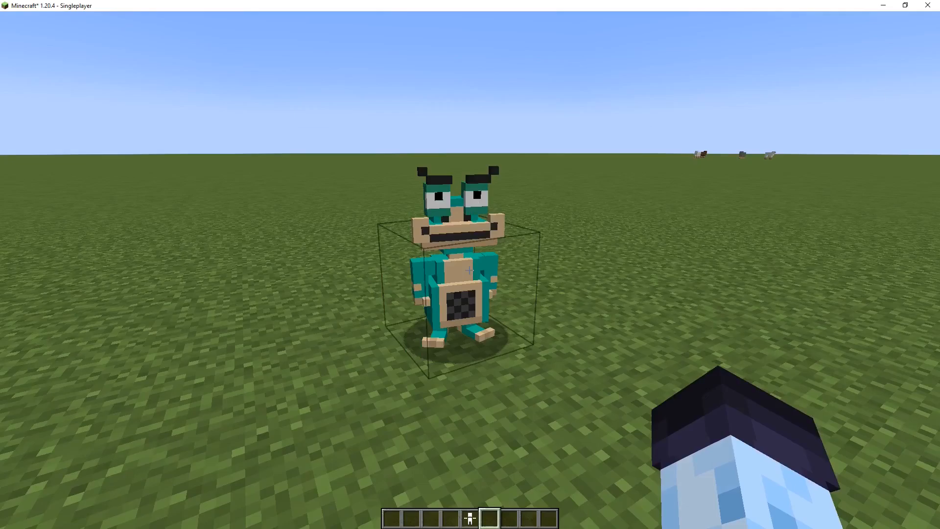
# Open the Dinner model block's form for editing and paste the copied pose onto it.
pyautogui.rightClick(470, 265)
pyautogui.click(156, 175)
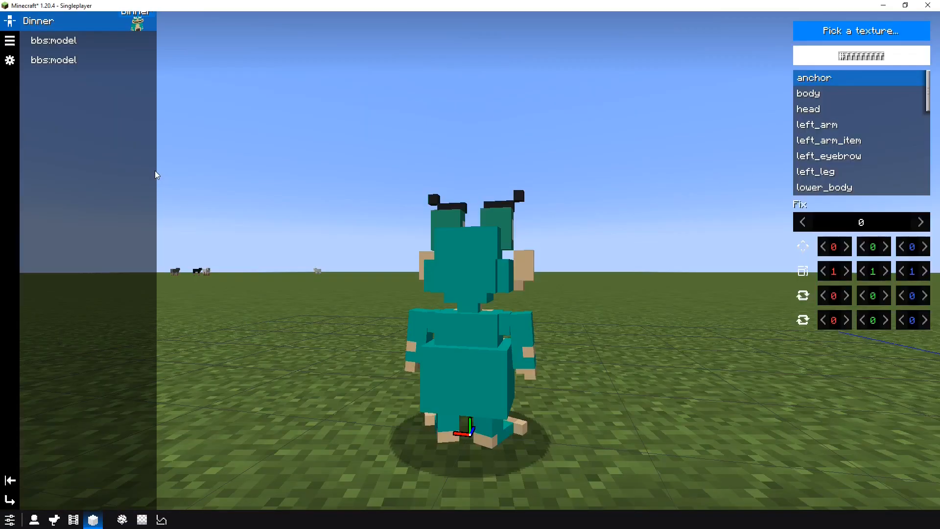
pyautogui.moveTo(630, 258); pyautogui.dragTo(498, 262)
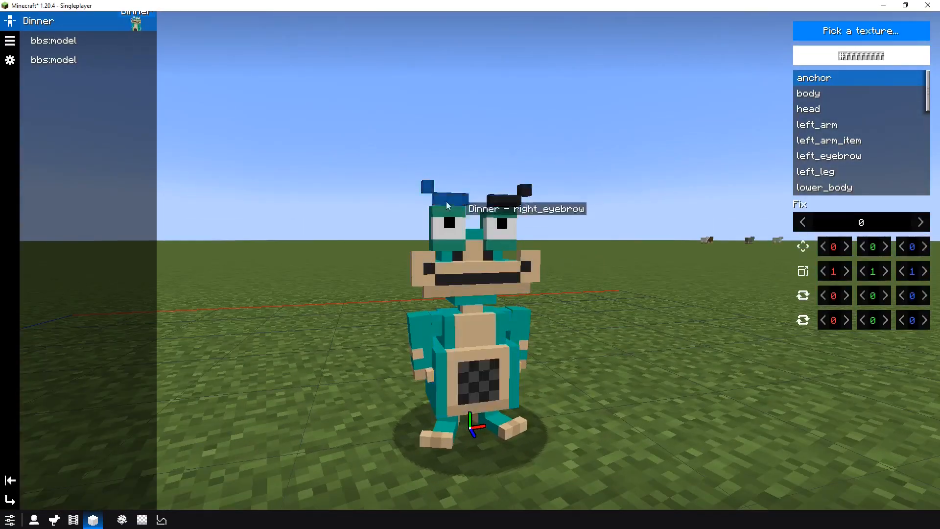
pyautogui.rightClick(826, 127)
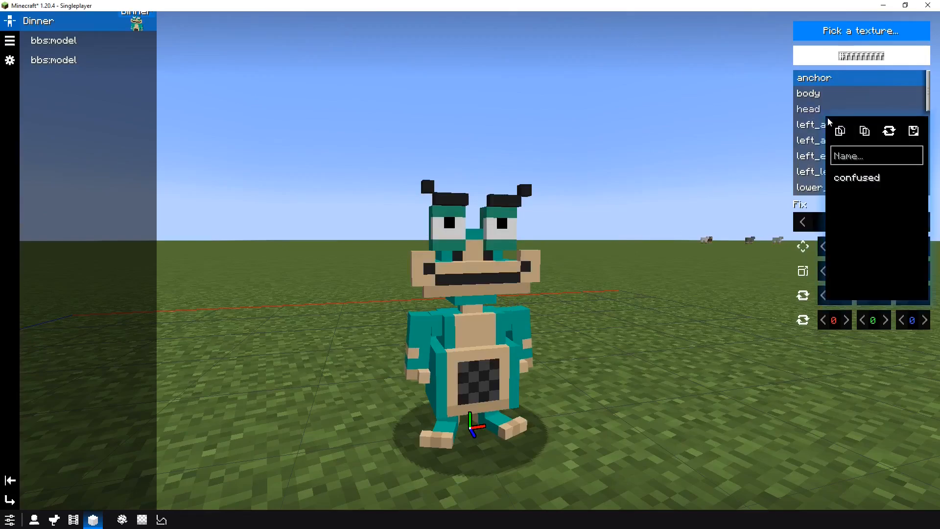
pyautogui.click(865, 132)
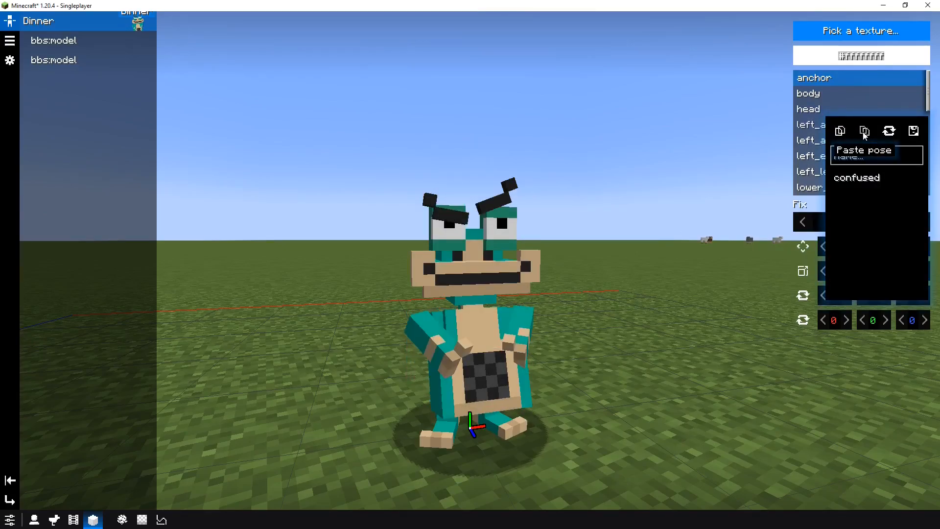
# Lower the Dinner model's left_eye bone and shift its right_eye bone sideways.
pyautogui.click(506, 222)
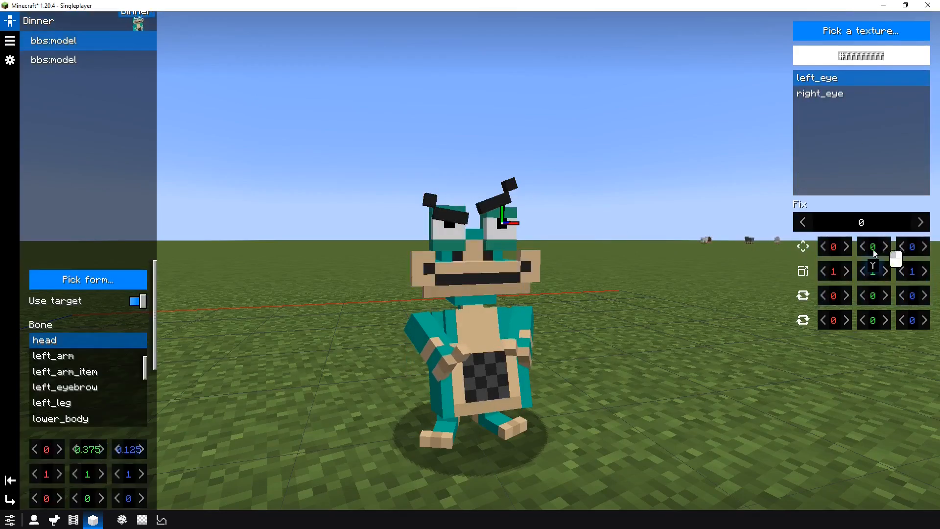
pyautogui.click(448, 227)
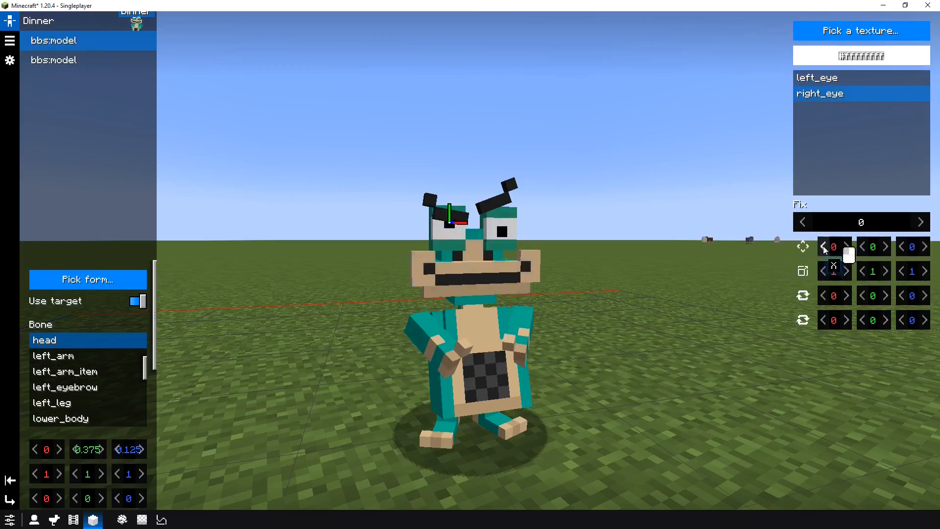
pyautogui.moveTo(824, 248); pyautogui.dragTo(780, 251)
# Move the closed mouth bone to 0.594 on Y, shift it on X, and rotate it 6 degrees about Z.
pyautogui.click(466, 280)
pyautogui.moveTo(869, 248); pyautogui.dragTo(897, 248)
pyautogui.moveTo(911, 295); pyautogui.dragTo(927, 298)
pyautogui.moveTo(835, 248); pyautogui.dragTo(819, 253)
pyautogui.moveTo(650, 248); pyautogui.dragTo(664, 236)
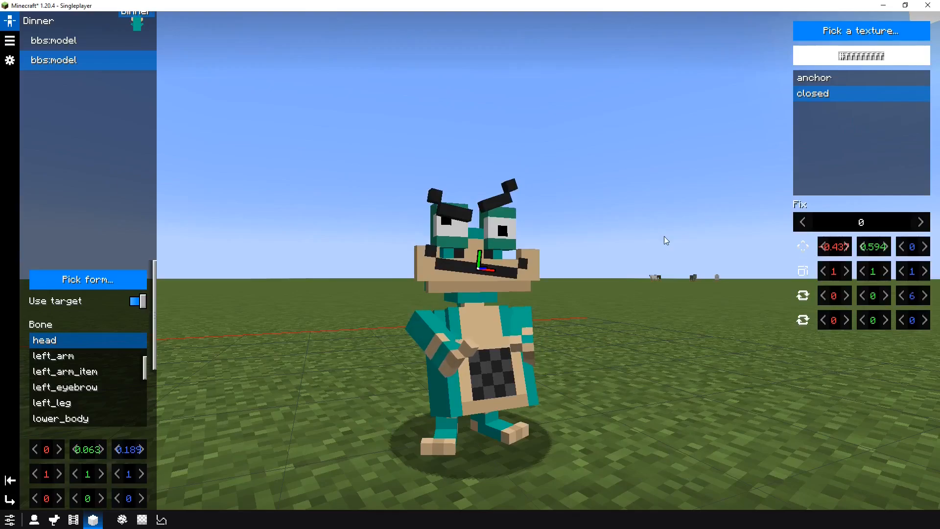
# Add a form category named "My category" to the form list.
pyautogui.click(88, 279)
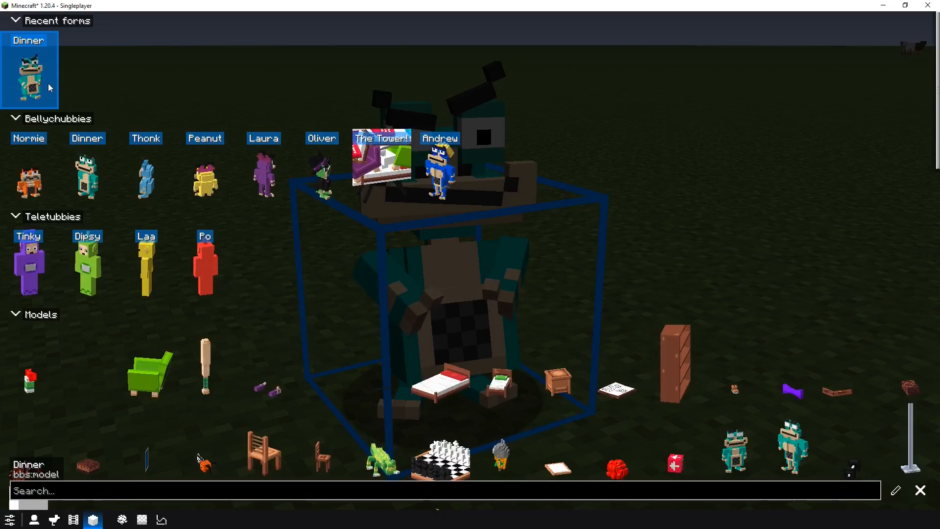
pyautogui.rightClick(67, 64)
pyautogui.click(113, 80)
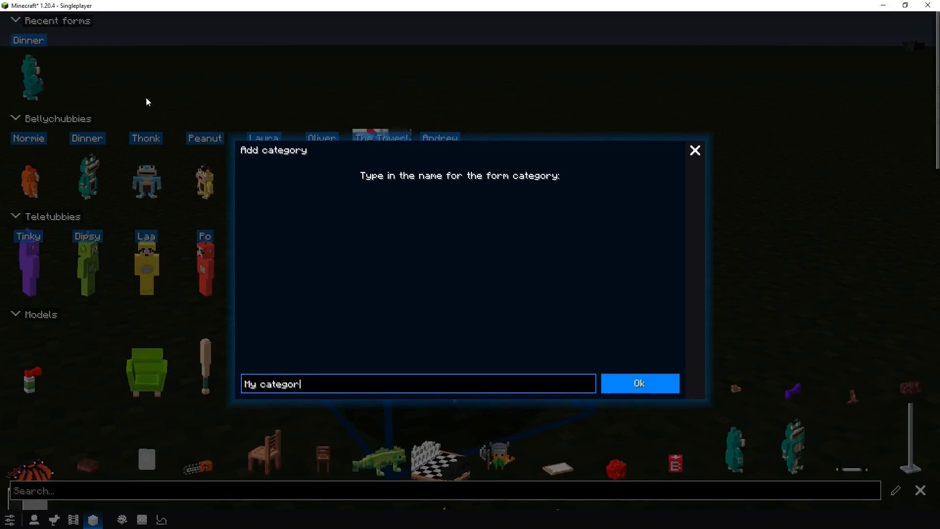
pyautogui.write('My category')
pyautogui.press('Return')
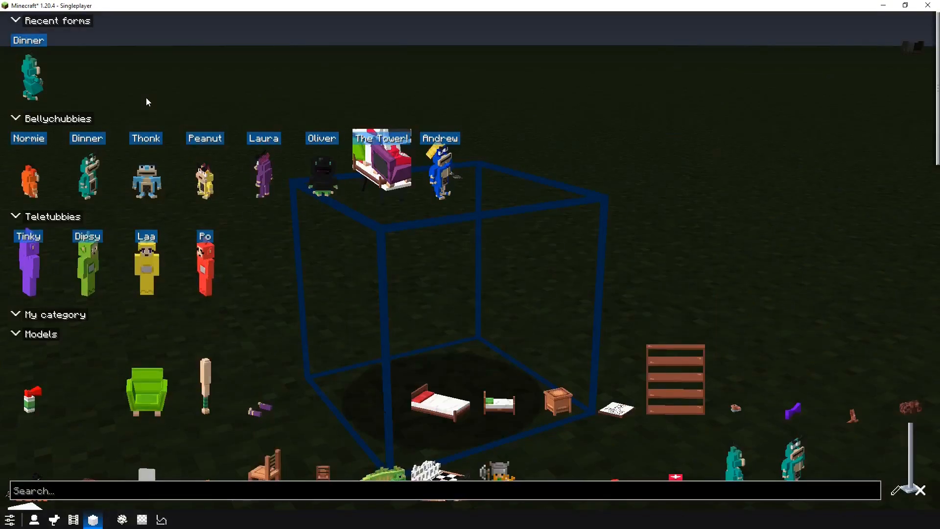
# Copy the recent Dinner form to My category and pick that copy for the model block.
pyautogui.rightClick(31, 75)
pyautogui.click(93, 125)
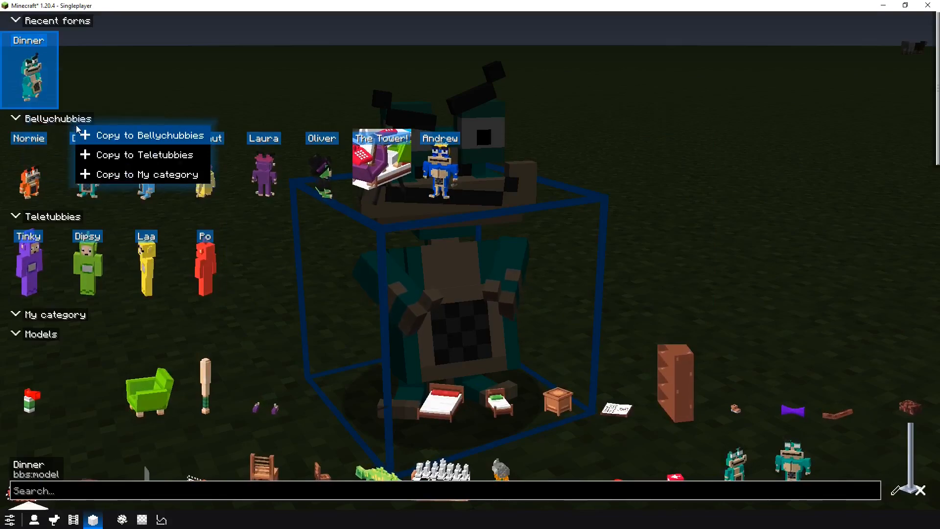
pyautogui.click(128, 176)
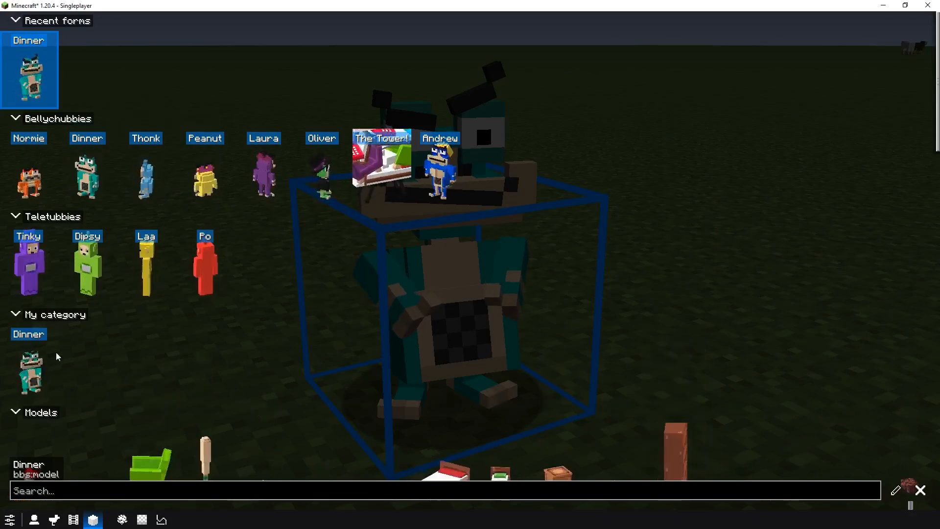
pyautogui.click(41, 371)
pyautogui.press('Escape')
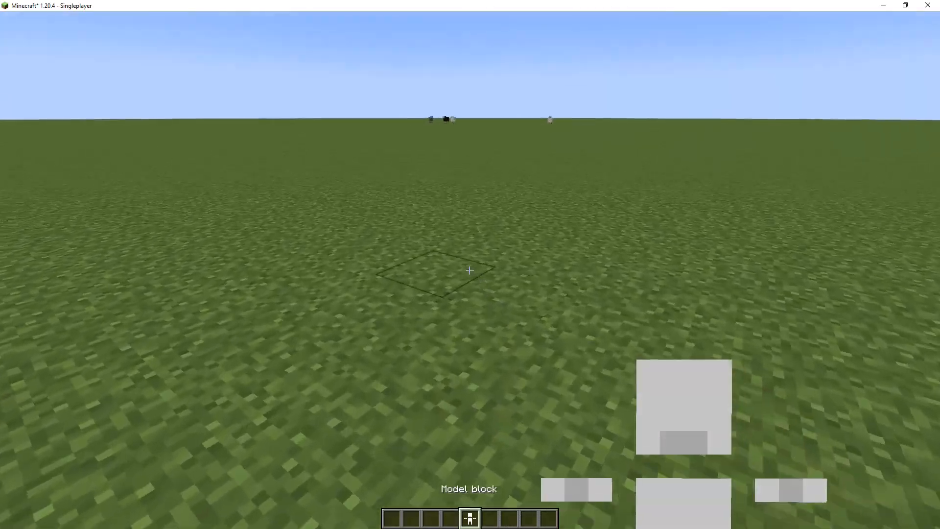
# Place a new model block on the grass and assign it the Dinner form from My category.
pyautogui.rightClick(469, 270)
pyautogui.rightClick(470, 270)
pyautogui.click(74, 176)
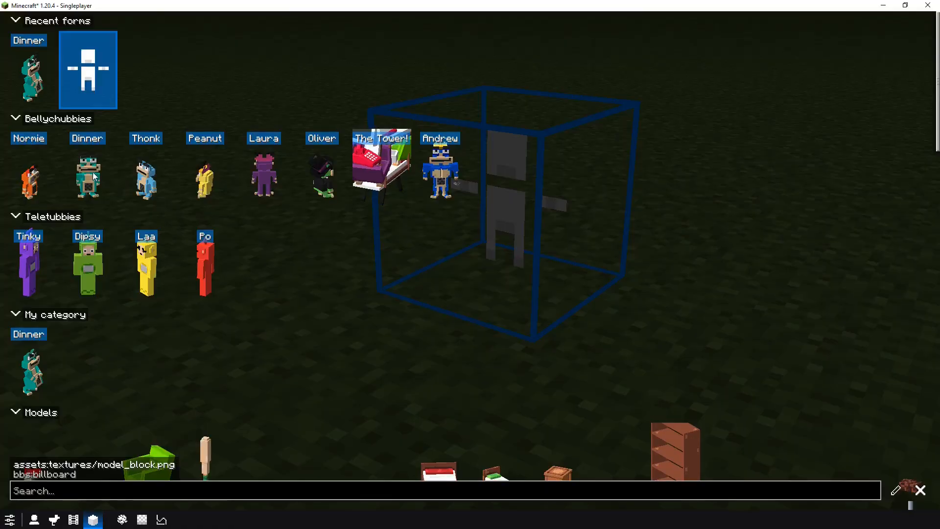
pyautogui.click(57, 342)
pyautogui.press('Escape')
# Reset the new Dinner model block's transformation and return to the world.
pyautogui.rightClick(116, 267)
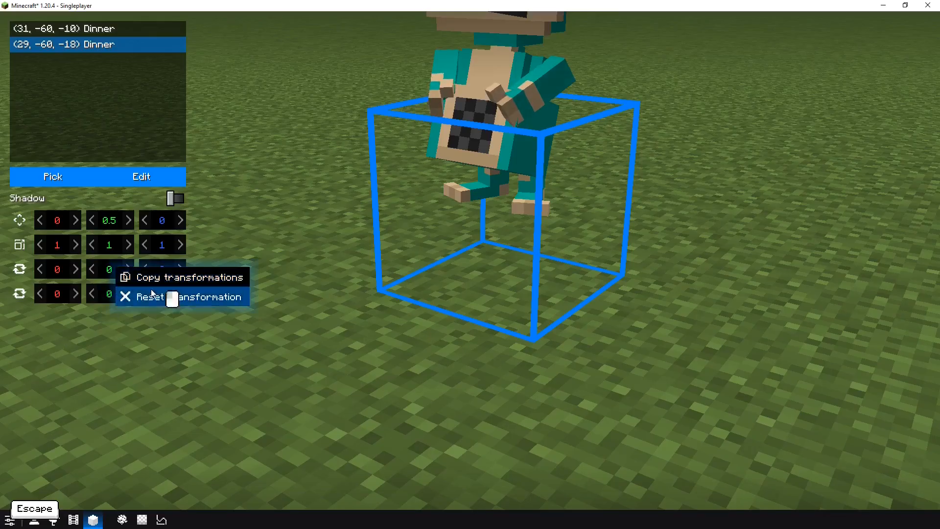
pyautogui.click(152, 291)
pyautogui.press('Escape')
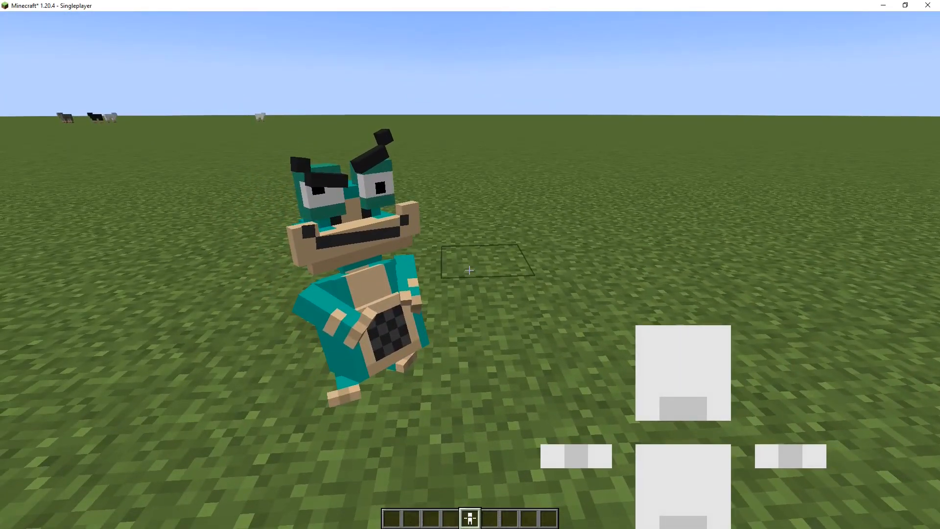
# Open the Steve model block's form for editing and raise its left_arm forward by rotating it about X.
pyautogui.press('2')
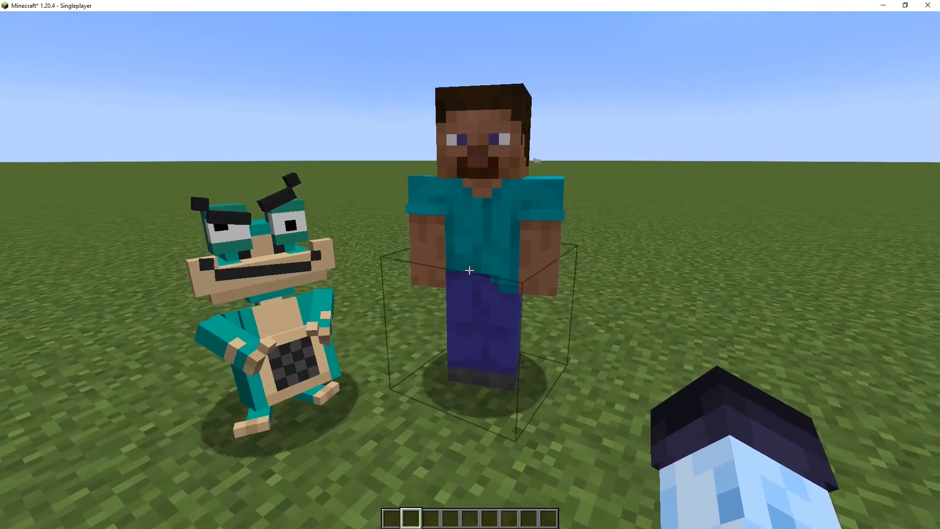
pyautogui.rightClick(469, 270)
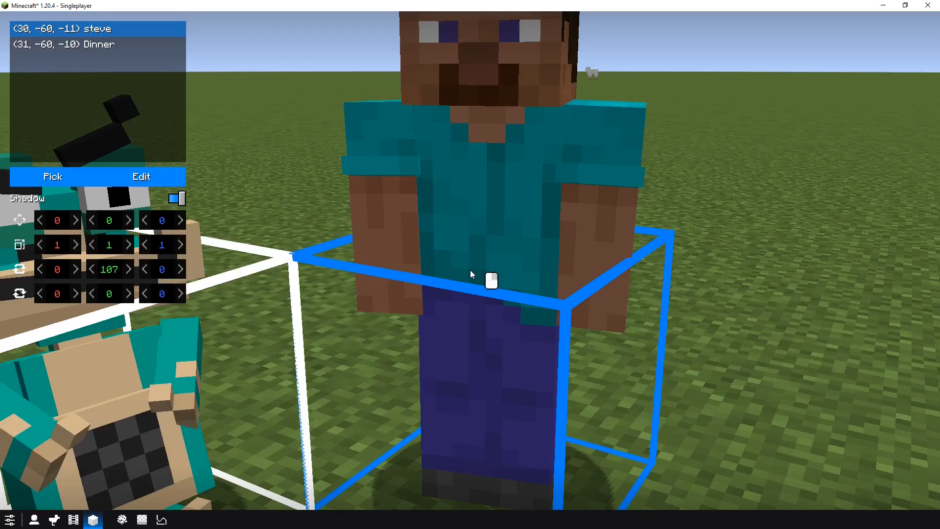
pyautogui.click(138, 176)
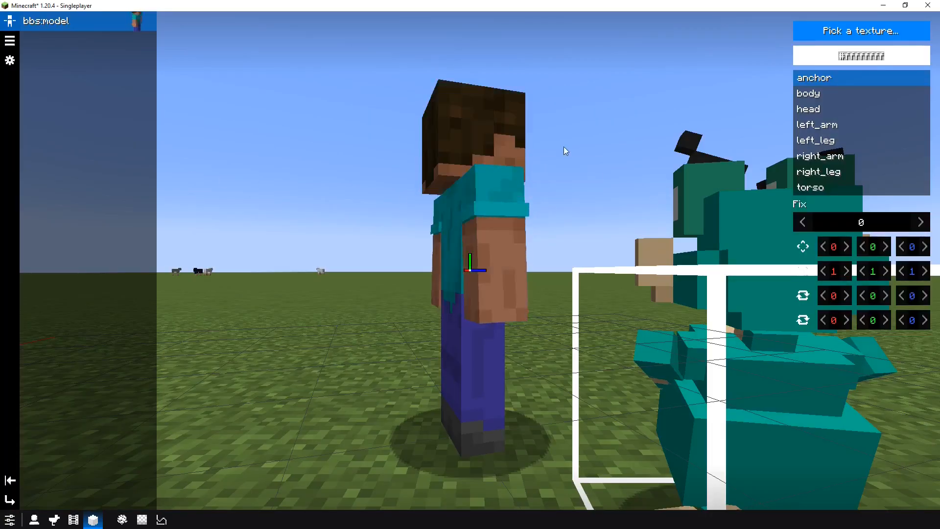
pyautogui.moveTo(562, 149); pyautogui.dragTo(464, 158)
pyautogui.click(401, 240)
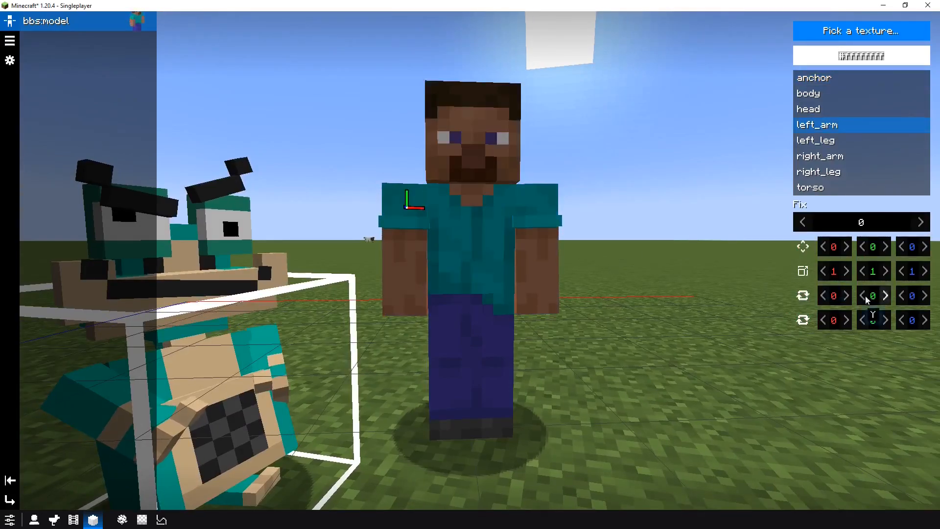
pyautogui.moveTo(836, 302); pyautogui.dragTo(925, 292)
# Rotate Steve's right_arm 90 degrees about X so it points forward.
pyautogui.click(543, 267)
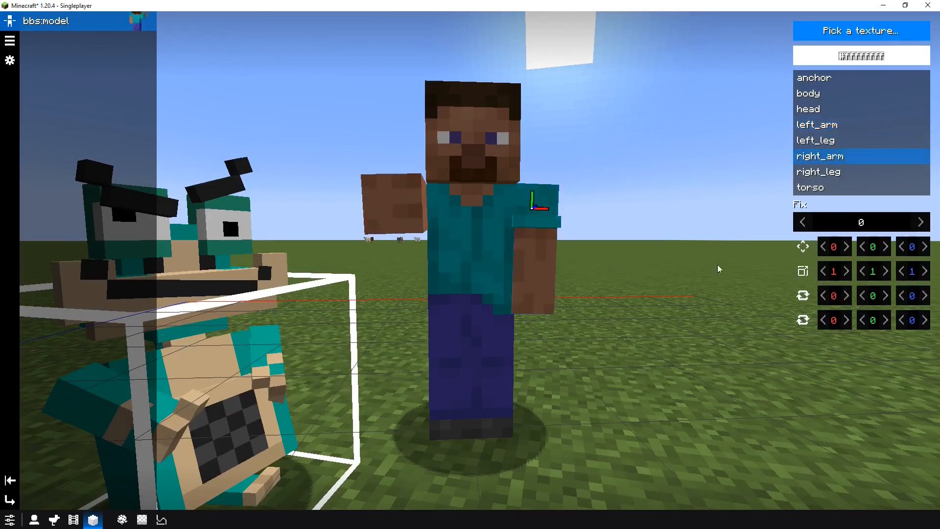
pyautogui.moveTo(844, 298); pyautogui.dragTo(934, 278)
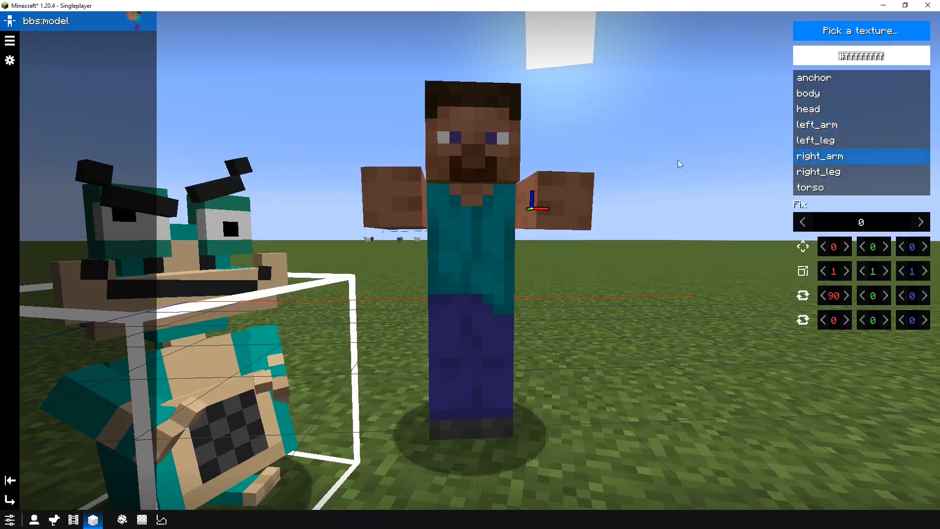
pyautogui.moveTo(642, 132); pyautogui.dragTo(614, 162)
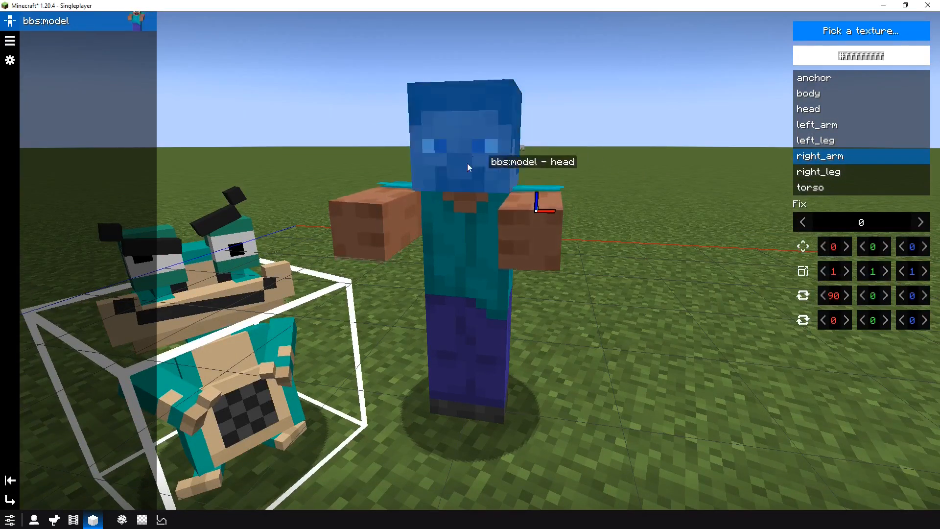
pyautogui.moveTo(678, 222); pyautogui.dragTo(678, 210)
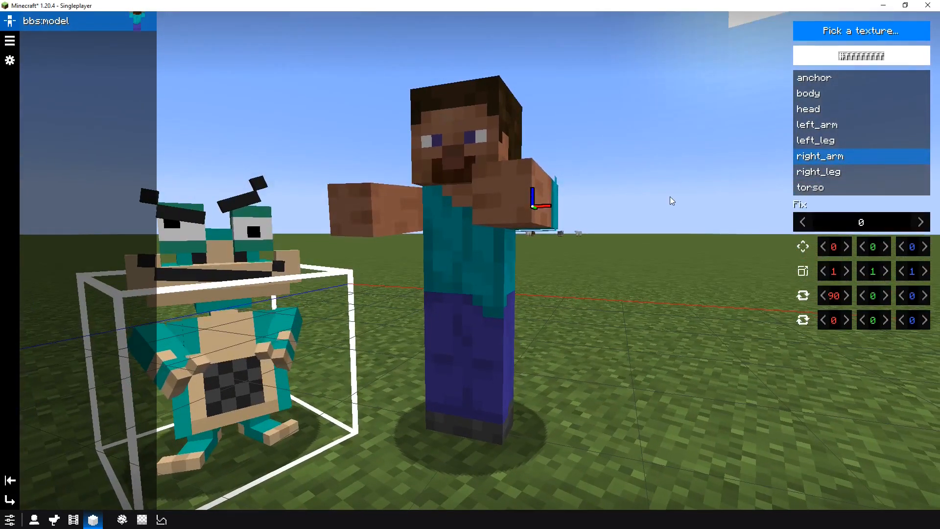
# Save Steve's current pose as a preset named "zombie" and return to the world.
pyautogui.rightClick(856, 123)
pyautogui.rightClick(811, 101)
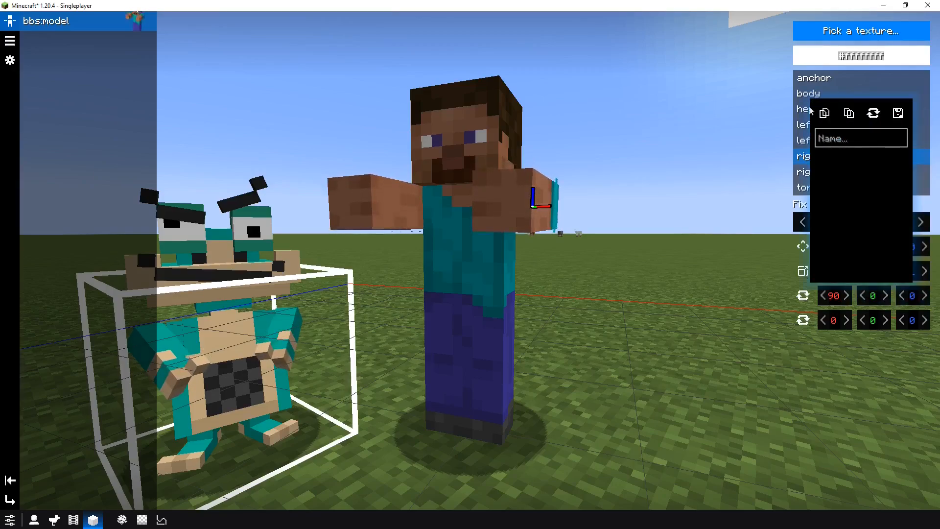
pyautogui.click(832, 140)
pyautogui.write('zombiel')
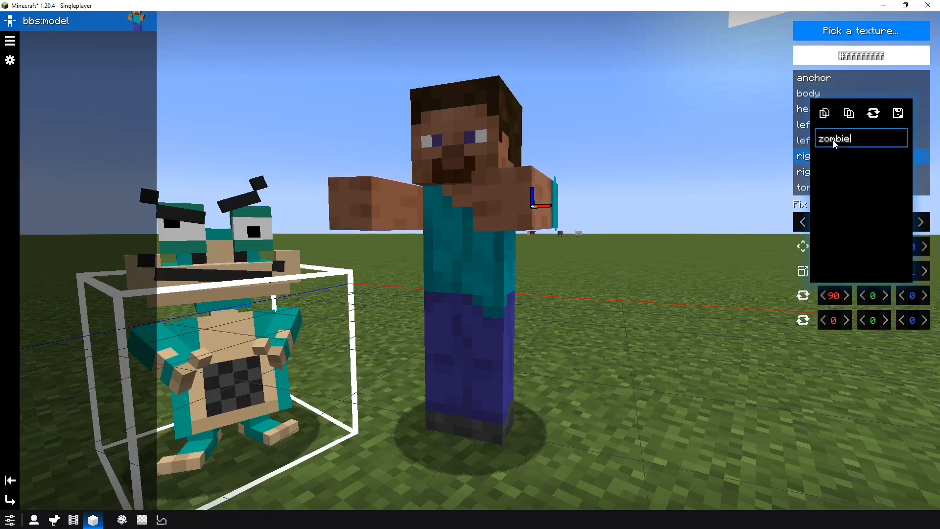
pyautogui.press('BackSpace')
pyautogui.click(897, 115)
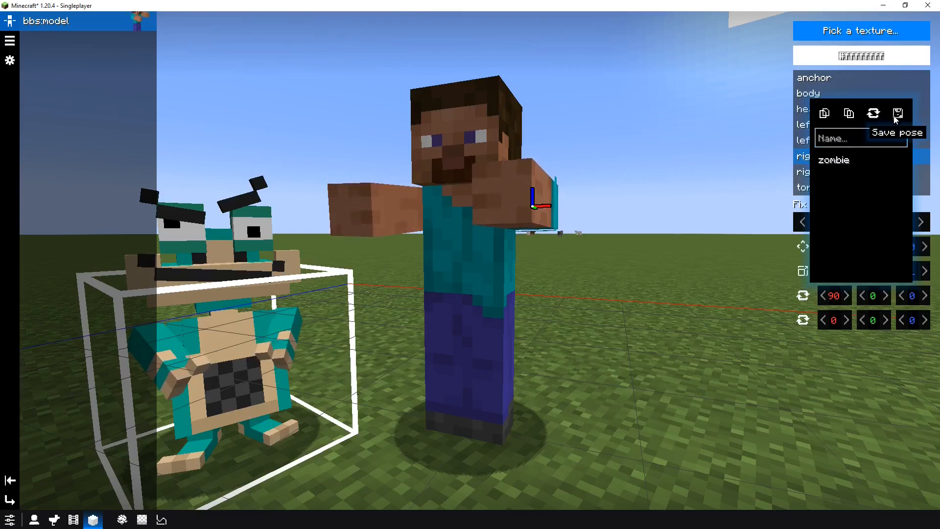
pyautogui.click(727, 228)
pyautogui.press('Escape')
pyautogui.press('Escape')
pyautogui.press('Escape')
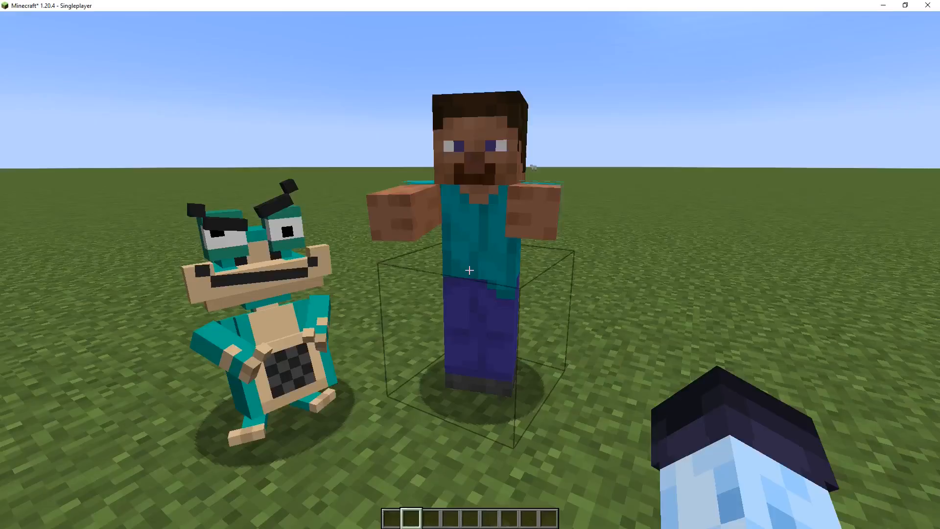
# Place a copy of the Steve model block on the grass nearby and open its settings.
pyautogui.middleClick(469, 269)
pyautogui.rightClick(470, 270)
pyautogui.rightClick(470, 269)
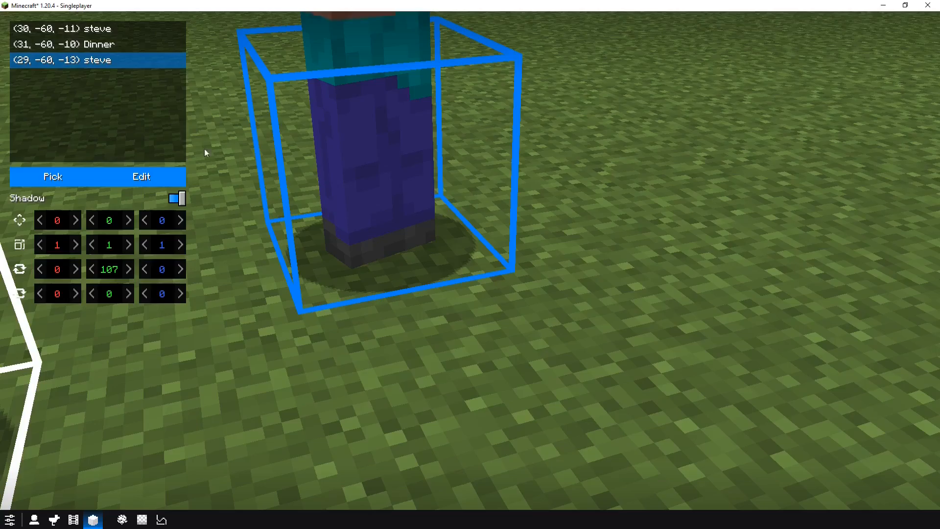
# Open the new Steve block's form for editing and apply the saved zombie pose.
pyautogui.click(141, 177)
pyautogui.rightClick(835, 98)
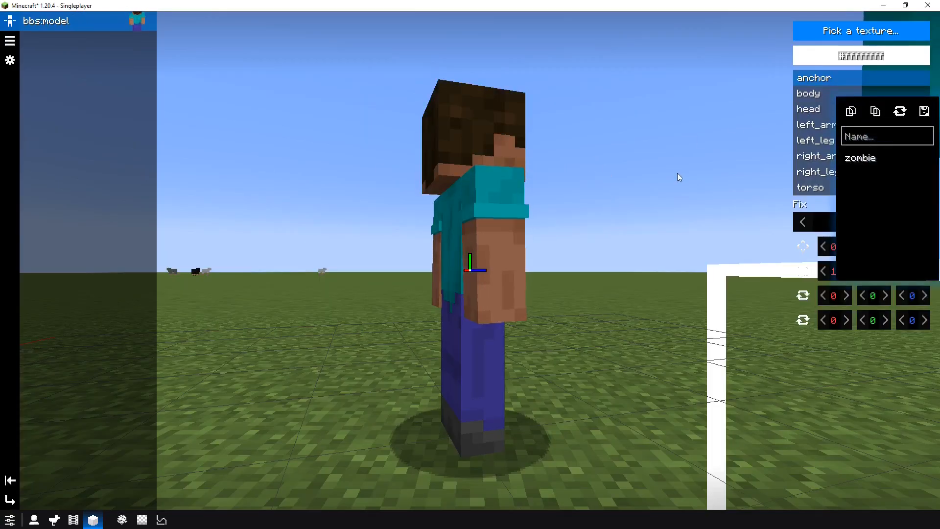
pyautogui.moveTo(677, 173); pyautogui.dragTo(575, 194, button='middle')
pyautogui.moveTo(614, 194); pyautogui.dragTo(527, 202)
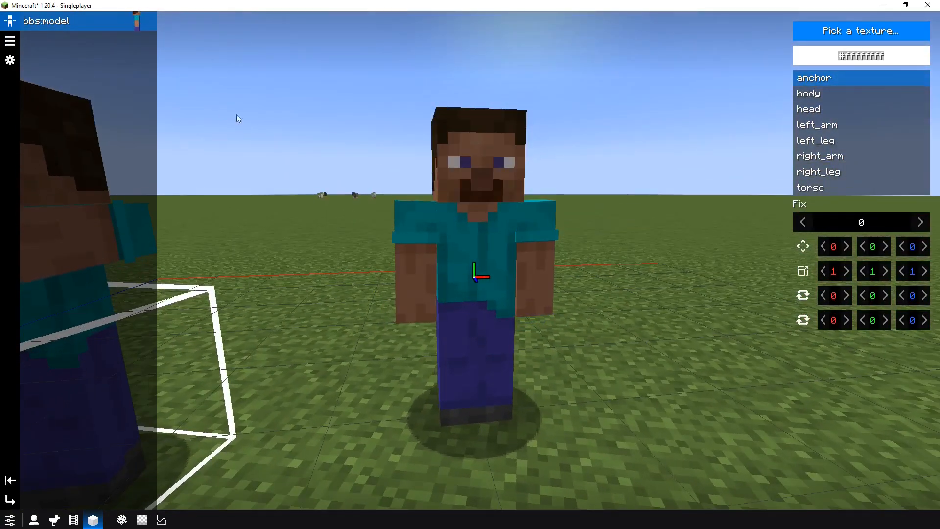
pyautogui.rightClick(874, 113)
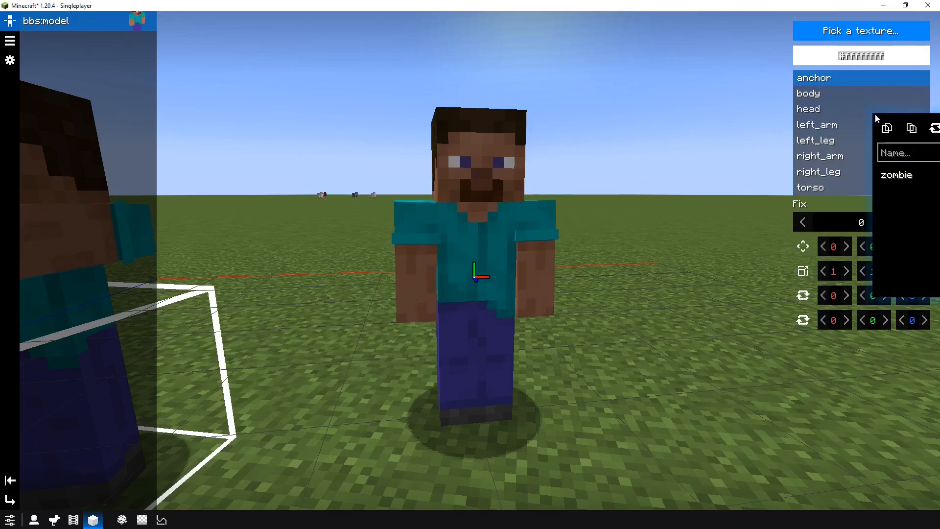
pyautogui.click(911, 177)
pyautogui.moveTo(640, 210); pyautogui.dragTo(536, 189)
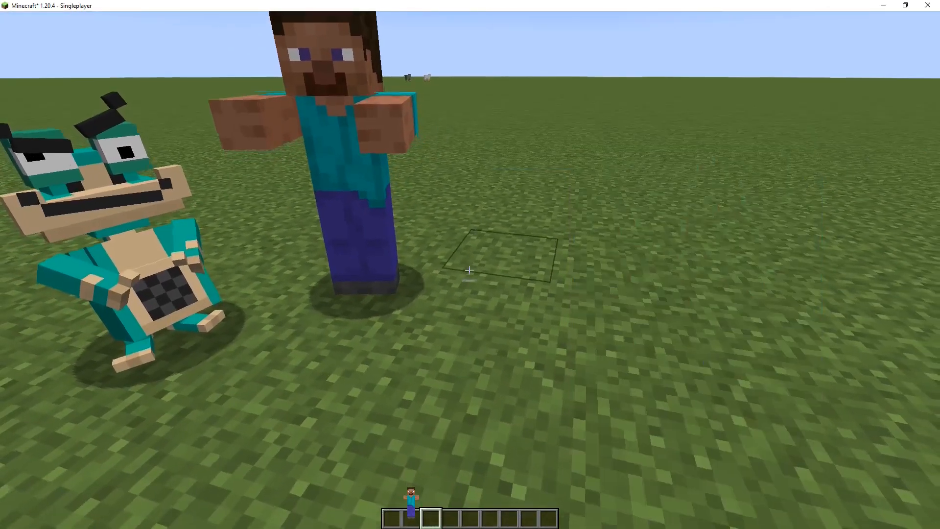
# Place another Steve model block beside the posed Steve and change its form to the orange-haired Alex model.
pyautogui.scroll(1, 469, 271)
pyautogui.rightClick(469, 270)
pyautogui.rightClick(469, 271)
pyautogui.click(89, 178)
pyautogui.scroll(-2, 314, 290)
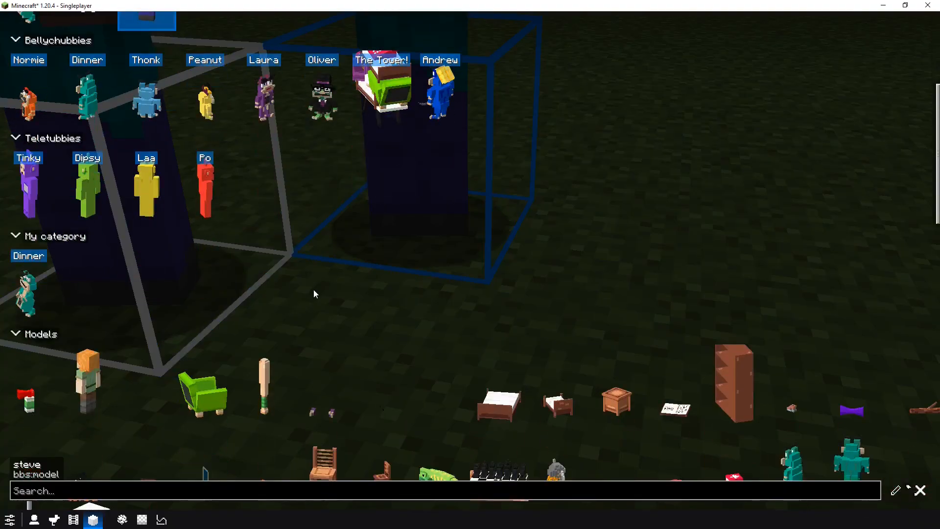
pyautogui.scroll(-3, 314, 289)
pyautogui.click(95, 250)
pyautogui.press('Escape')
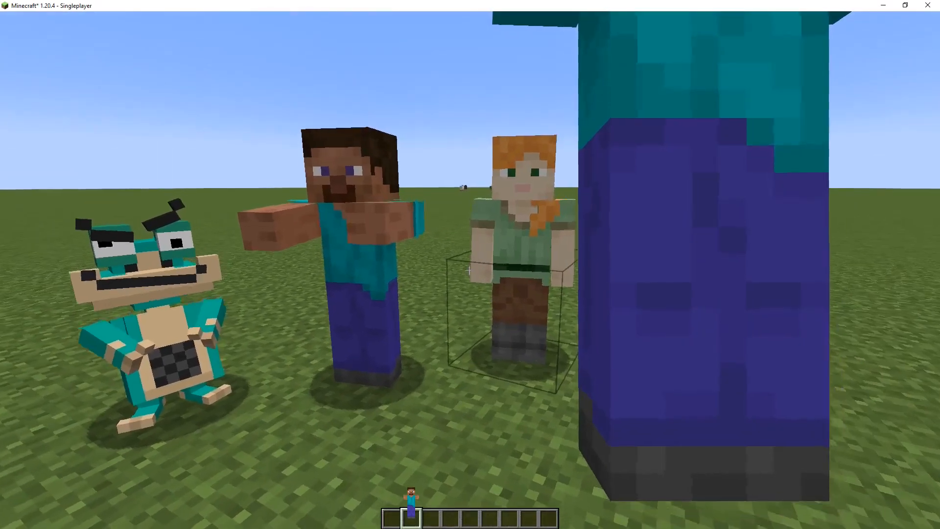
# View the zombie-posed Steve block's form in the editor and return to the world.
pyautogui.scroll(-1, 469, 270)
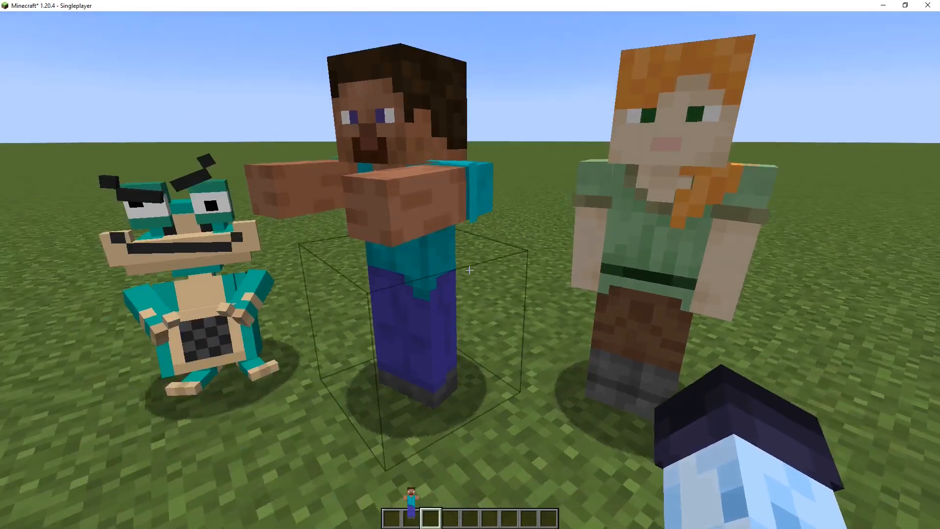
pyautogui.rightClick(470, 270)
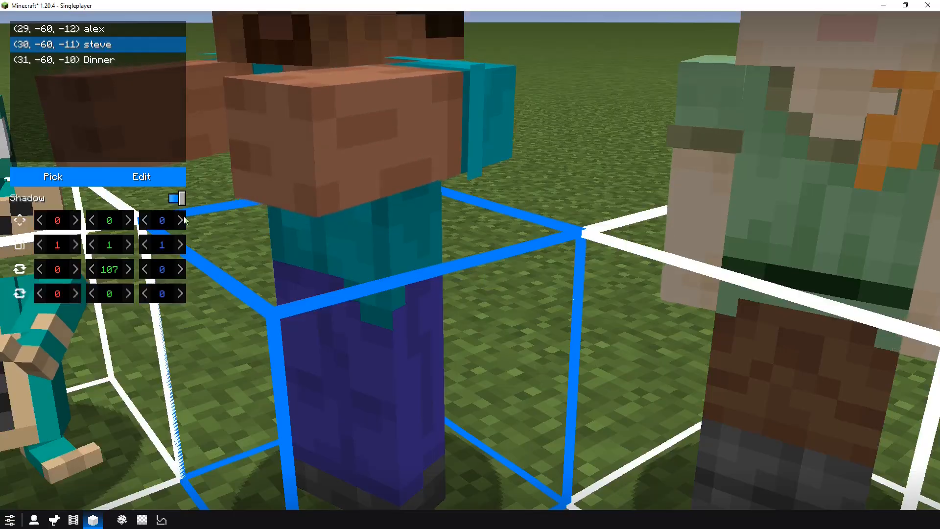
pyautogui.click(141, 176)
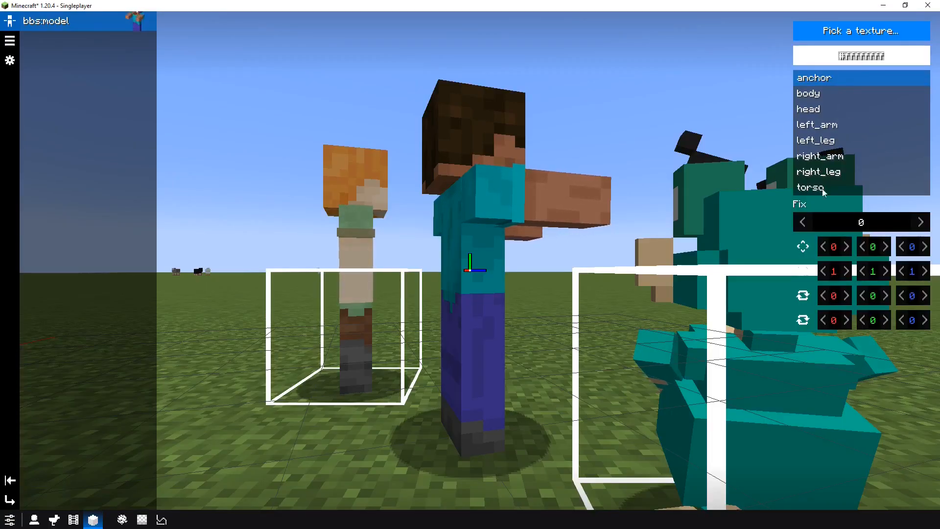
pyautogui.press('Escape')
pyautogui.press('Escape')
# Check which pose presets are available for the Alex model block, and leave its form editor.
pyautogui.rightClick(470, 264)
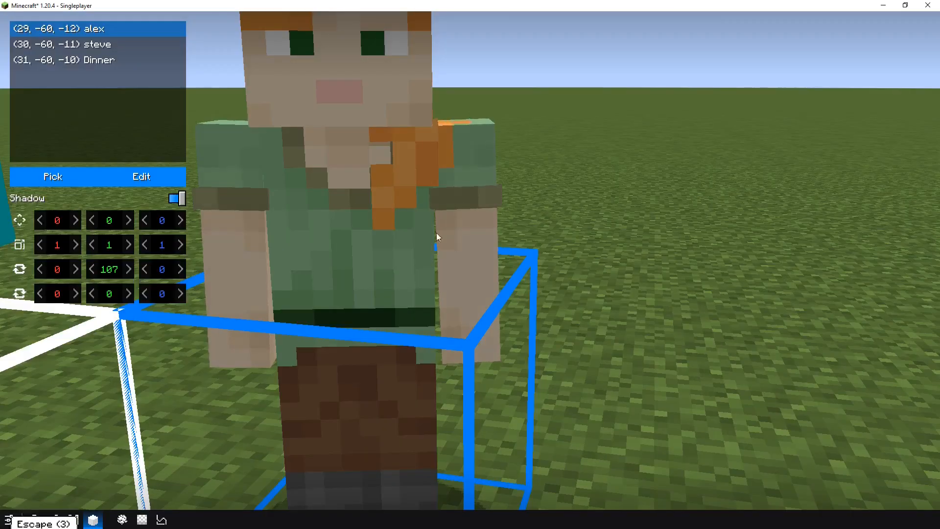
pyautogui.click(148, 182)
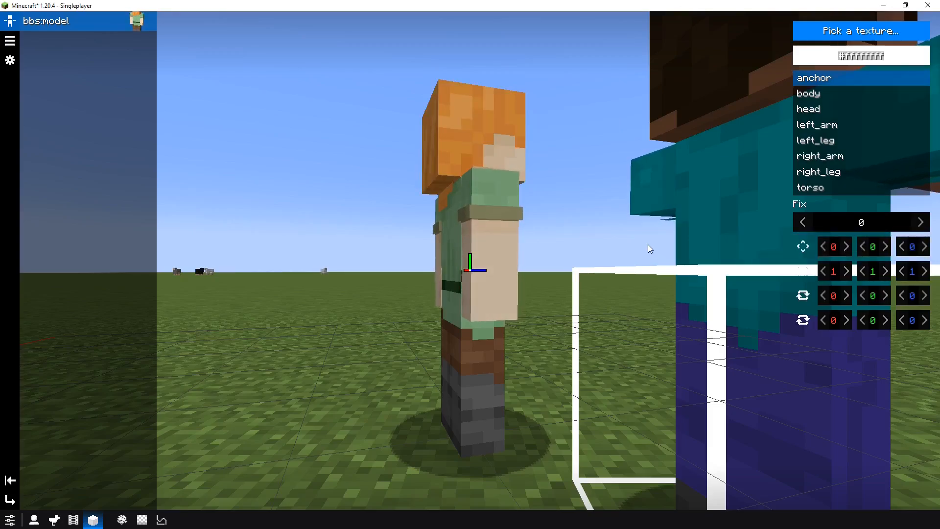
pyautogui.rightClick(905, 139)
pyautogui.rightClick(815, 104)
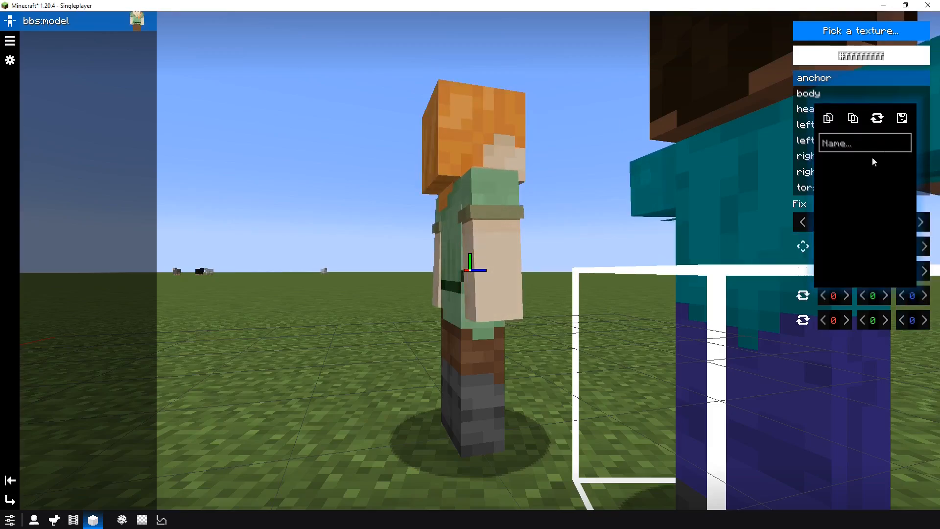
pyautogui.press('Escape')
pyautogui.press('Escape')
pyautogui.press('Escape')
pyautogui.press('Escape')
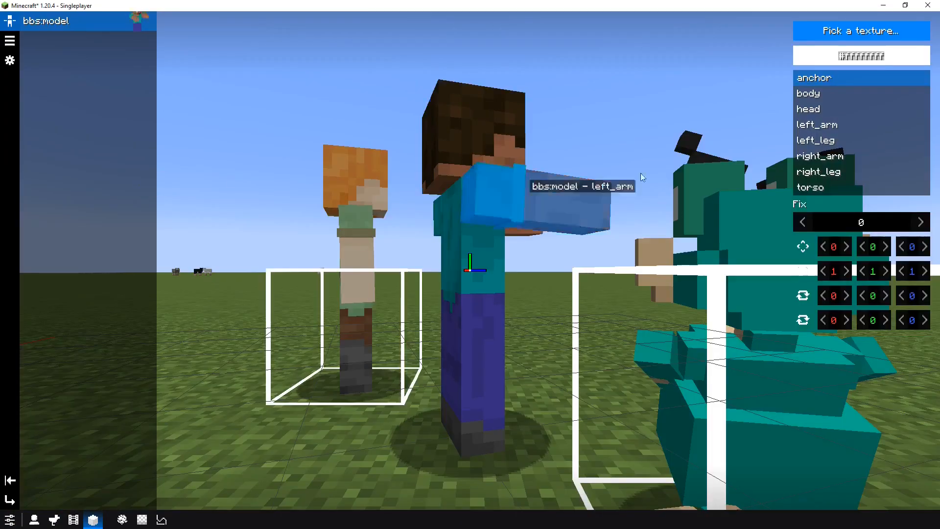
# Check the pose presets available for the Steve model block and return to the world.
pyautogui.rightClick(826, 143)
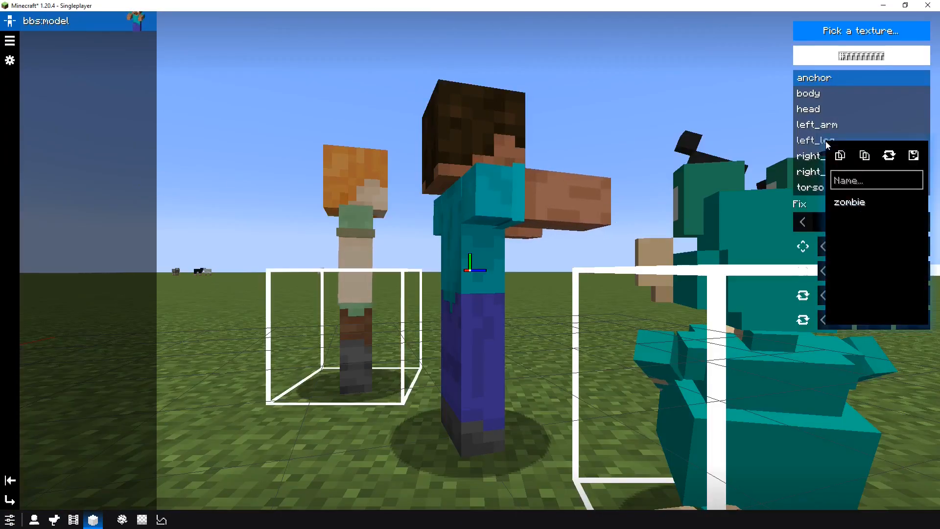
pyautogui.press('Escape')
pyautogui.press('Escape')
pyautogui.press('Escape')
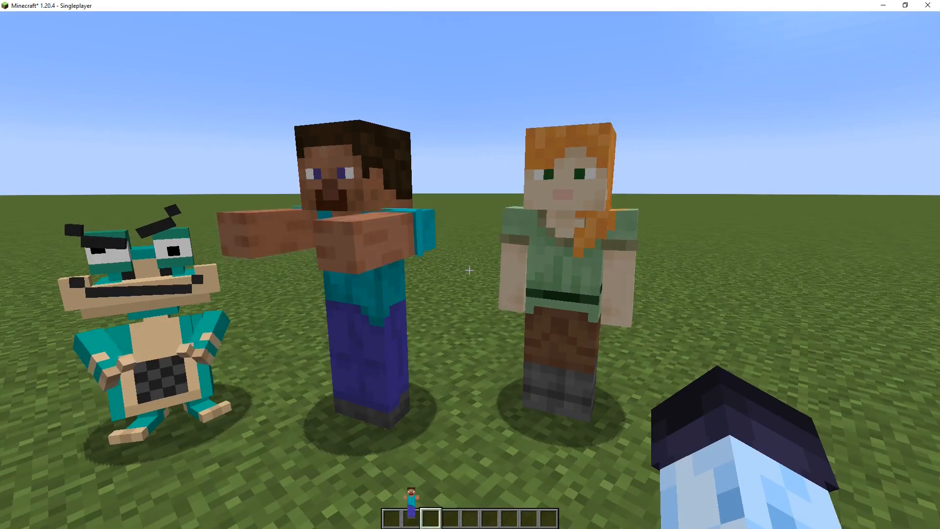
pyautogui.press('w')
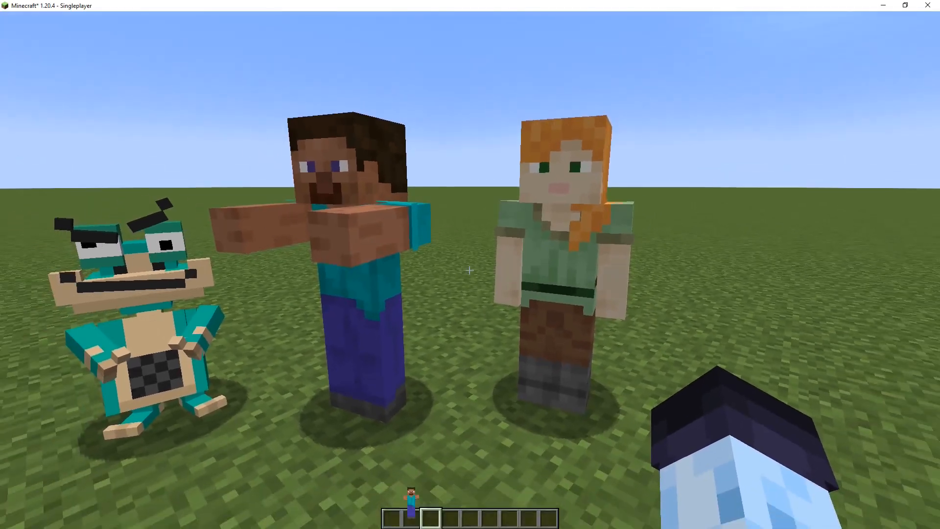
# Open the models folder in the file explorer and go into the alex model's folder.
pyautogui.press('0')
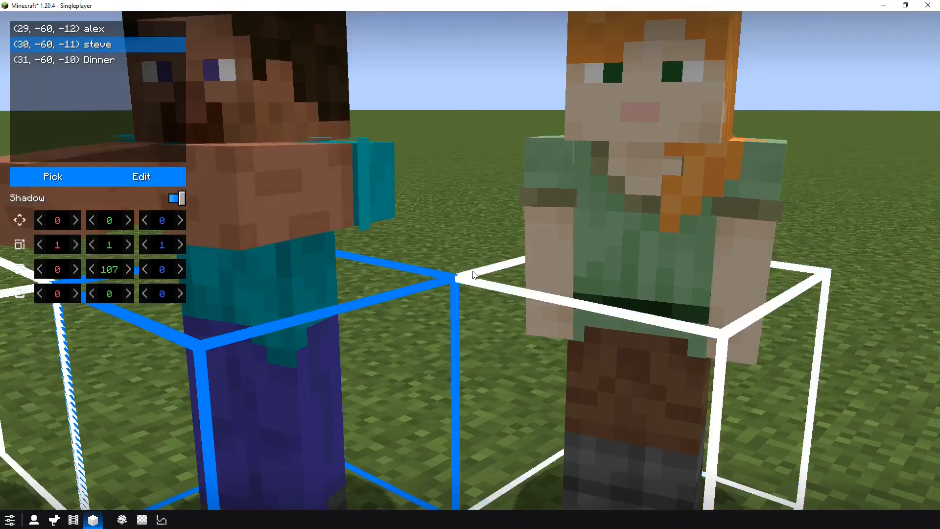
pyautogui.press('F6')
pyautogui.click(453, 244)
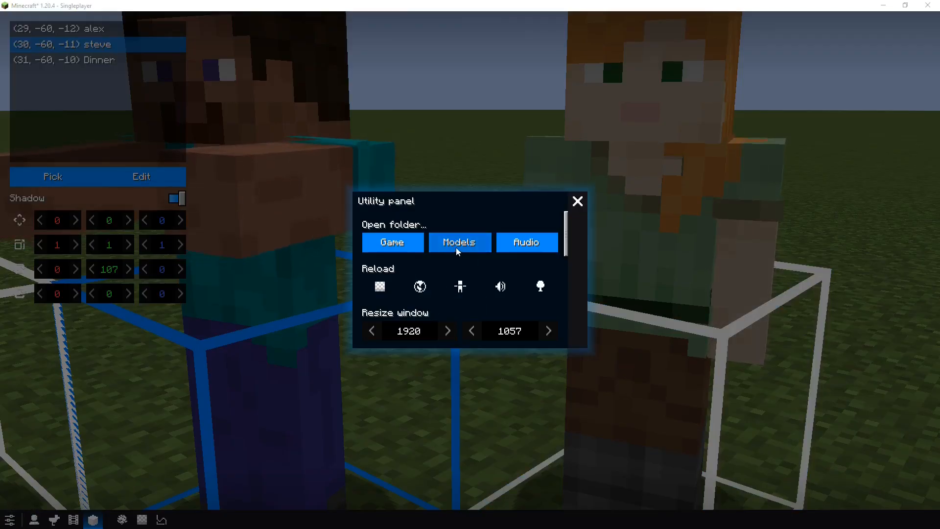
pyautogui.click(482, 177)
pyautogui.doubleClick(482, 177)
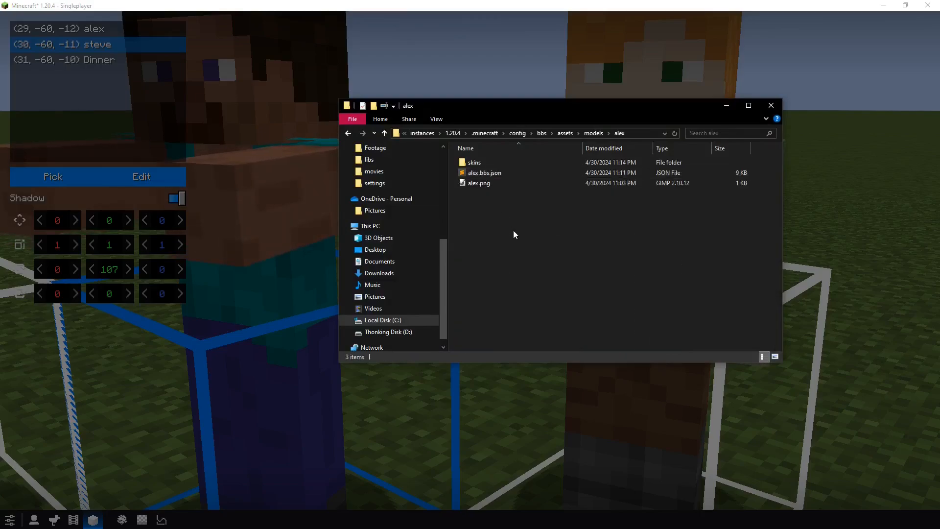
# Create a new text file in the alex folder and name it config.json.
pyautogui.rightClick(513, 235)
pyautogui.moveTo(688, 416)
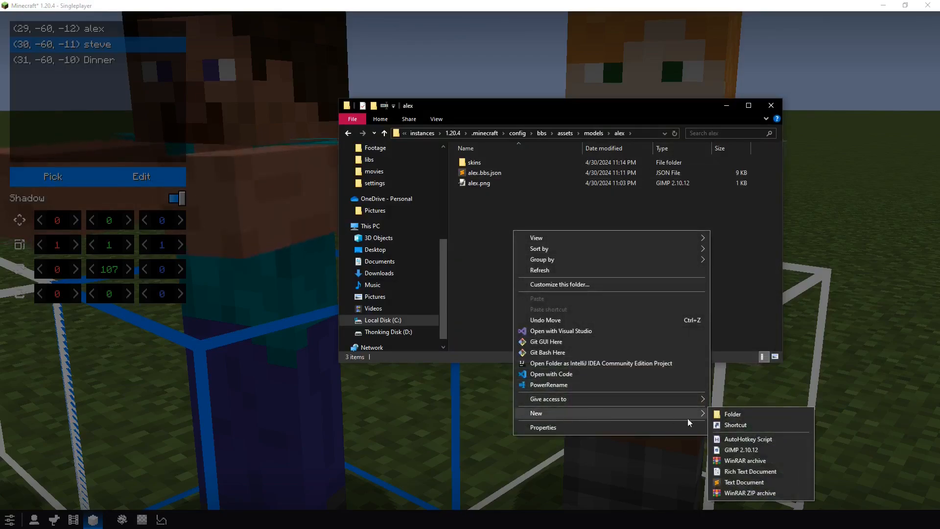
pyautogui.click(747, 482)
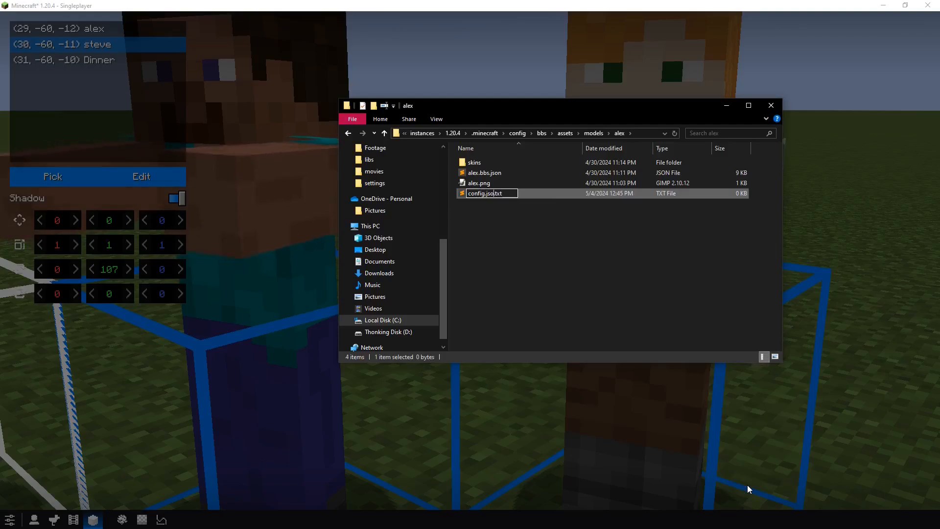
pyautogui.write('config.json')
pyautogui.press('Return')
pyautogui.press('Return')
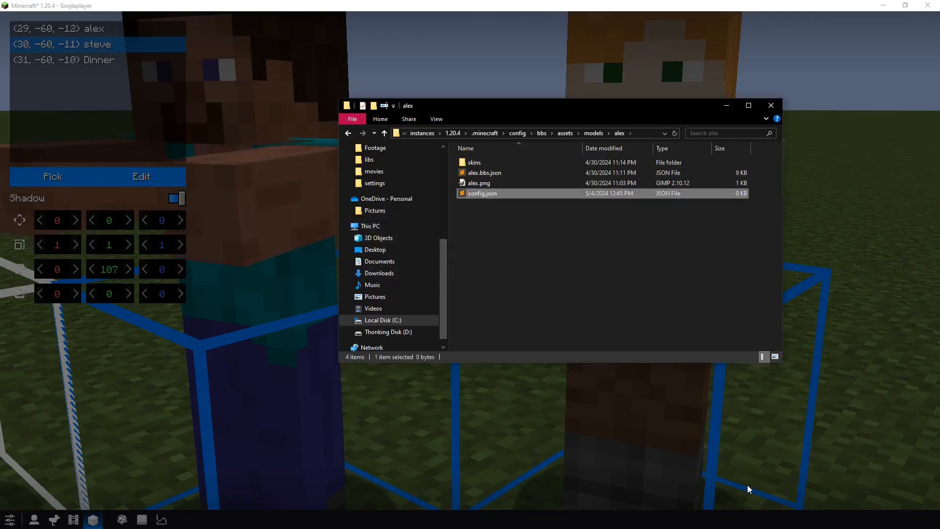
# Add a "pose_group" entry with the value "steve" to alex's config.json, save it and return to Minecraft.
pyautogui.press('Return')
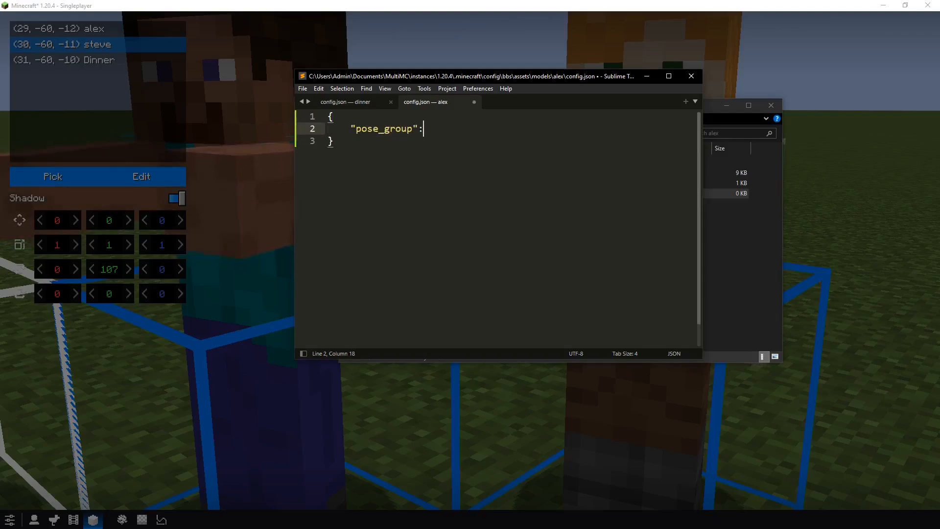
pyautogui.hotkey('ctrl', 's')
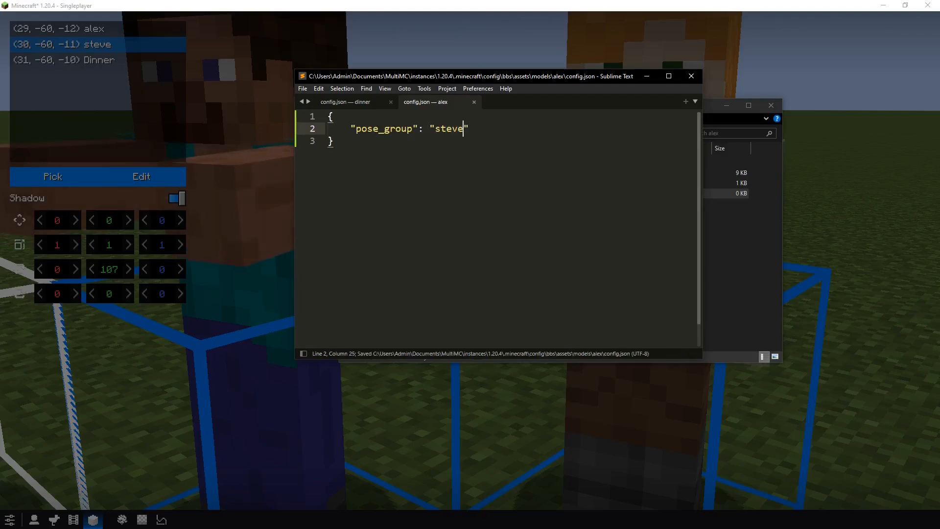
pyautogui.click(516, 56)
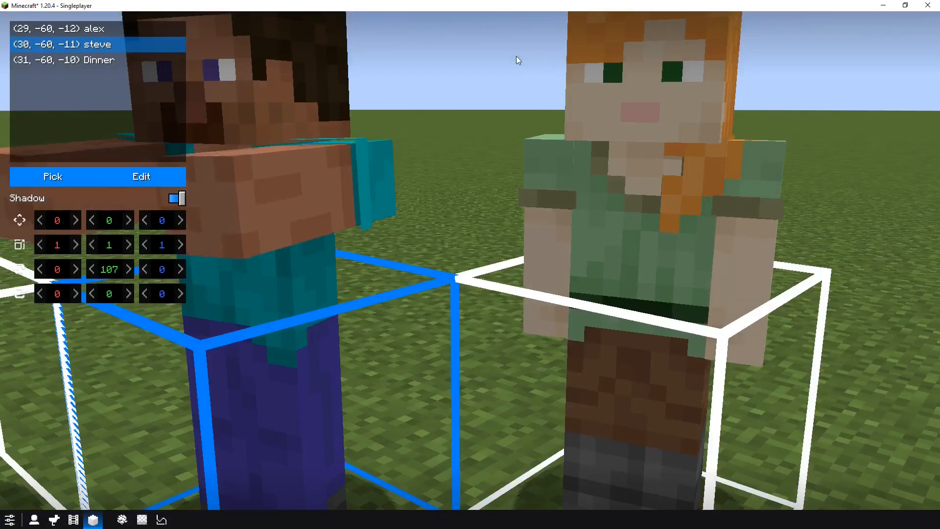
# Reload the models and return to the world.
pyautogui.press('F6')
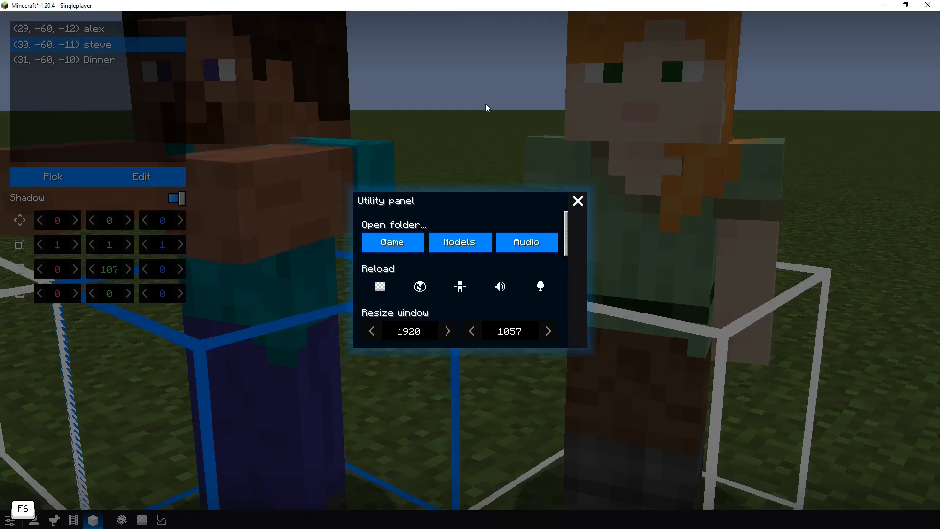
pyautogui.click(456, 288)
pyautogui.press('Escape')
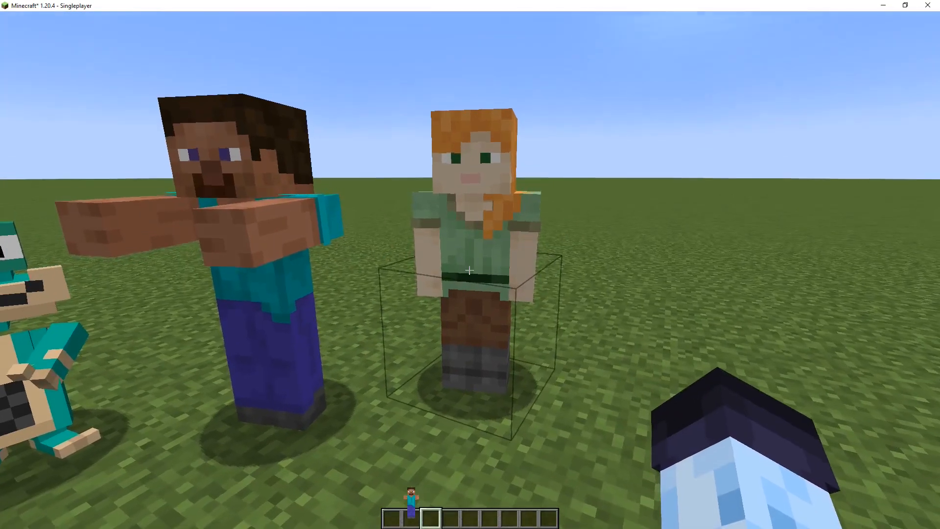
# Open the Alex block's form for editing and apply the shared zombie pose preset.
pyautogui.rightClick(470, 270)
pyautogui.click(169, 176)
pyautogui.rightClick(863, 132)
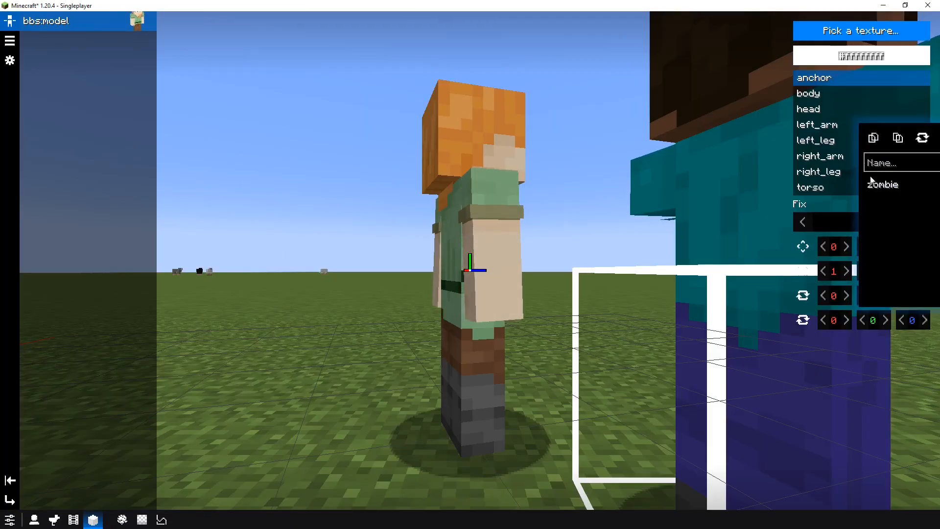
pyautogui.click(879, 184)
pyautogui.moveTo(749, 240); pyautogui.dragTo(656, 244, button='middle')
pyautogui.moveTo(706, 273); pyautogui.dragTo(607, 278)
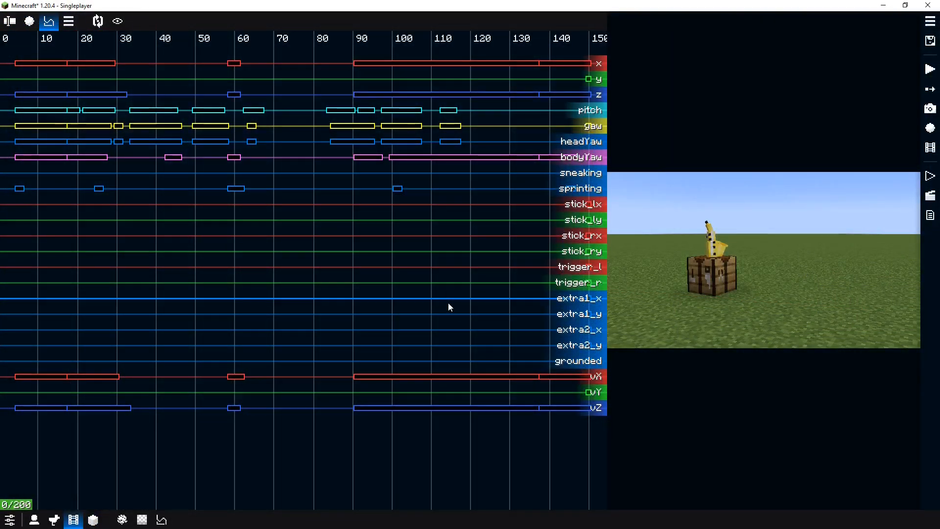
# Play back the film and show the form property tracks of the banana model's replay.
pyautogui.press('space')
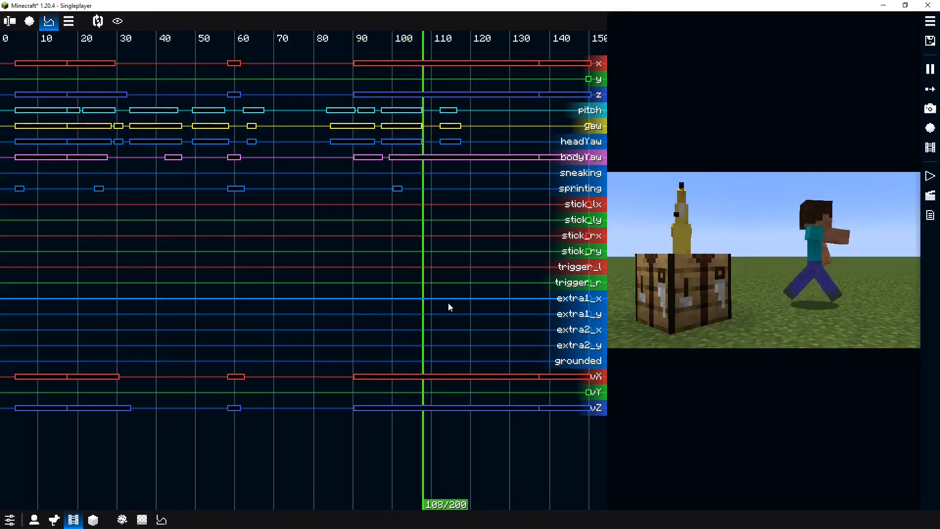
pyautogui.press('space')
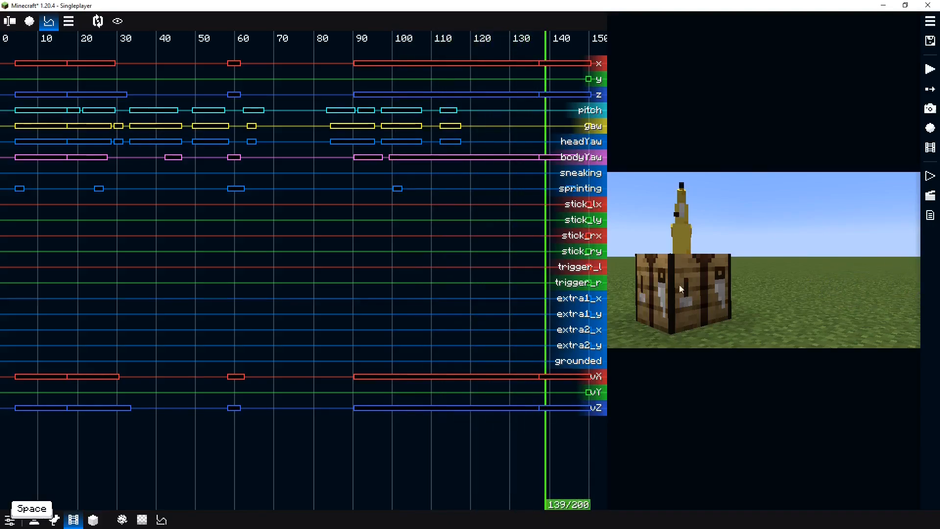
pyautogui.keyDown('alt'); pyautogui.click(683, 243); pyautogui.keyUp('alt')
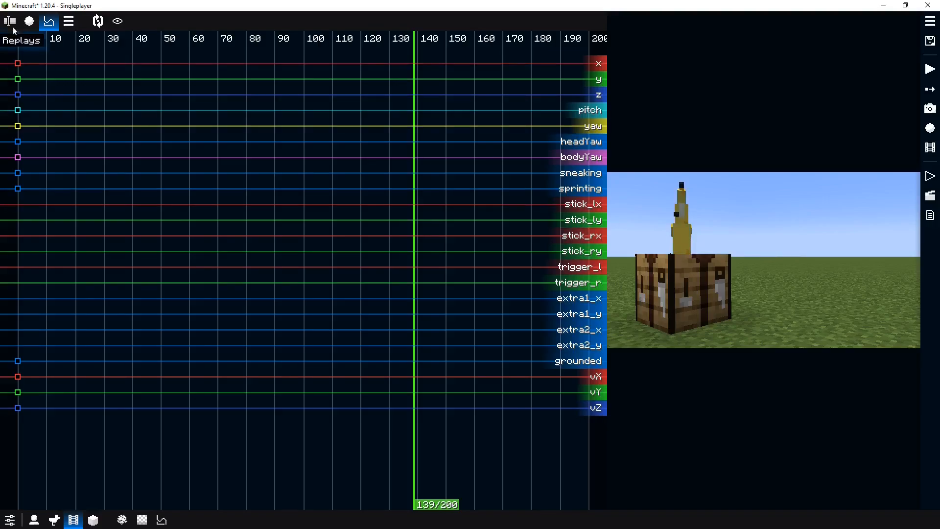
pyautogui.click(68, 21)
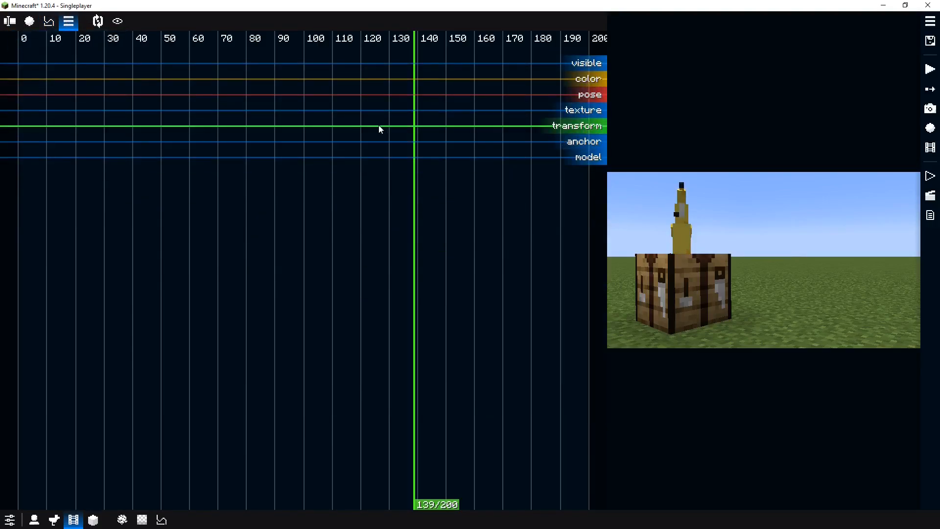
# Add two keyframes on the banana's anchor track, at ticks 80 and 92.
pyautogui.moveTo(418, 129)
pyautogui.mouseDown()
pyautogui.moveTo(370, 143)
pyautogui.moveTo(423, 142)
pyautogui.mouseUp()
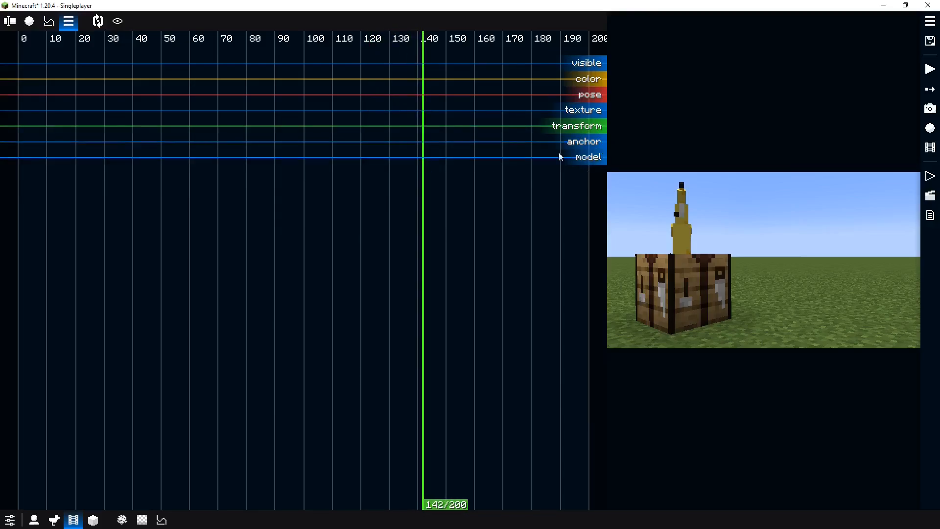
pyautogui.moveTo(439, 156); pyautogui.dragTo(244, 157, button='middle')
pyautogui.moveTo(224, 153); pyautogui.dragTo(73, 154)
pyautogui.moveTo(67, 154); pyautogui.dragTo(291, 153, button='middle')
pyautogui.moveTo(290, 153); pyautogui.dragTo(319, 157)
pyautogui.doubleClick(283, 142)
pyautogui.doubleClick(314, 141)
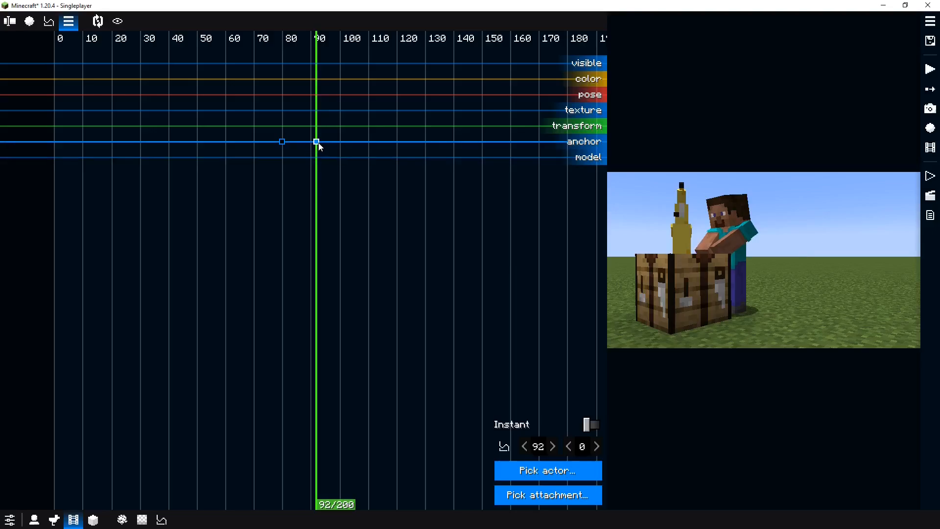
# Set the actor of the tick 92 anchor keyframe to "0 - bbs:model" and open the replays list.
pyautogui.moveTo(283, 167); pyautogui.dragTo(283, 158)
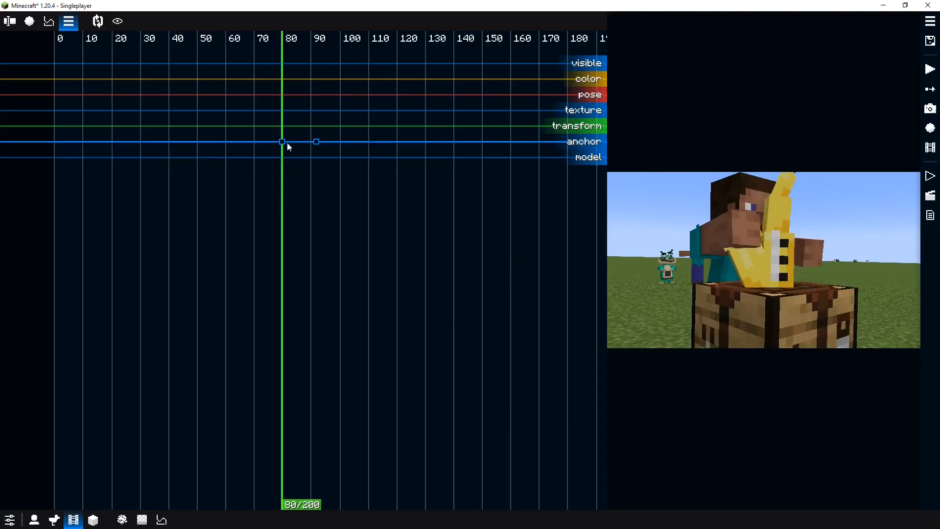
pyautogui.click(288, 143)
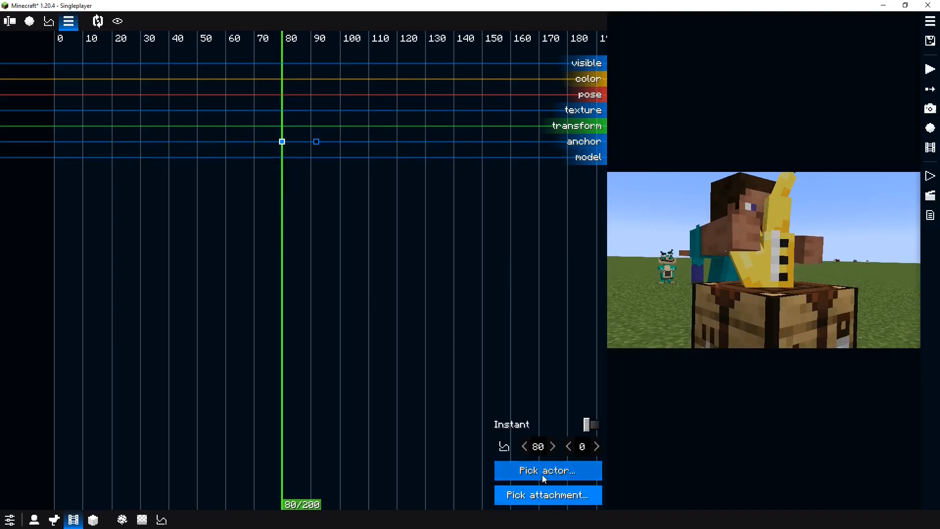
pyautogui.moveTo(275, 176); pyautogui.dragTo(319, 145)
pyautogui.click(319, 143)
pyautogui.click(546, 471)
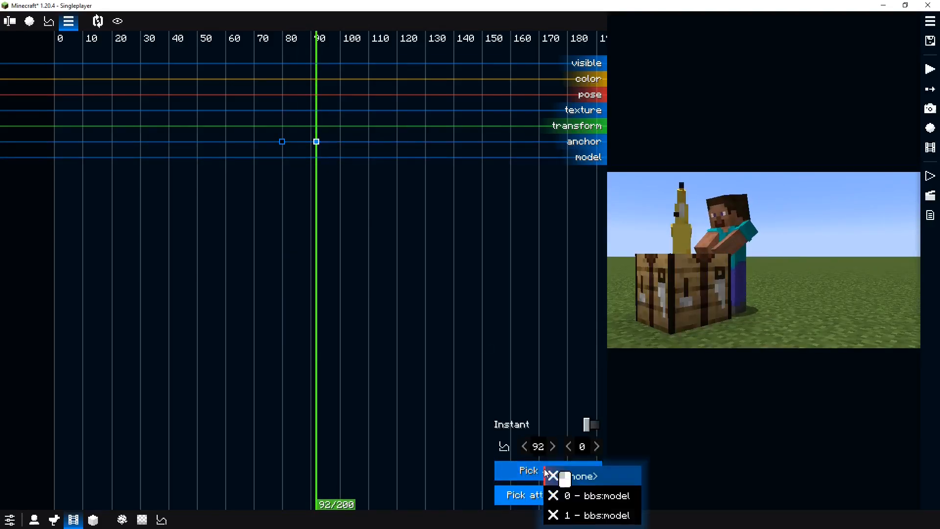
pyautogui.click(558, 482)
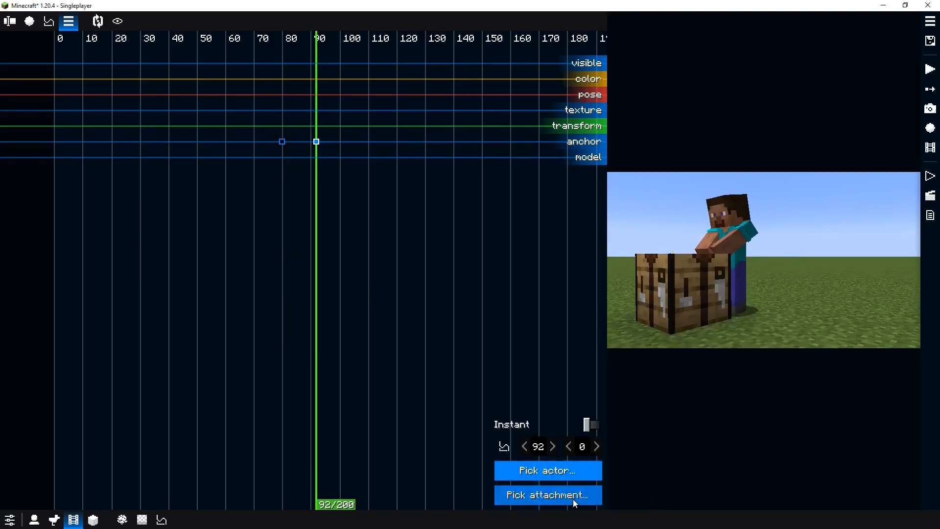
pyautogui.click(563, 471)
pyautogui.click(629, 495)
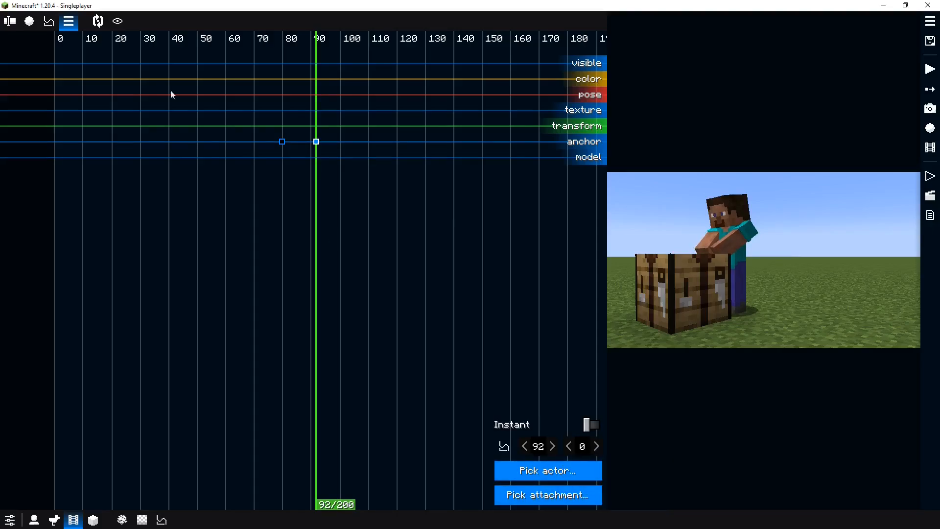
pyautogui.click(10, 20)
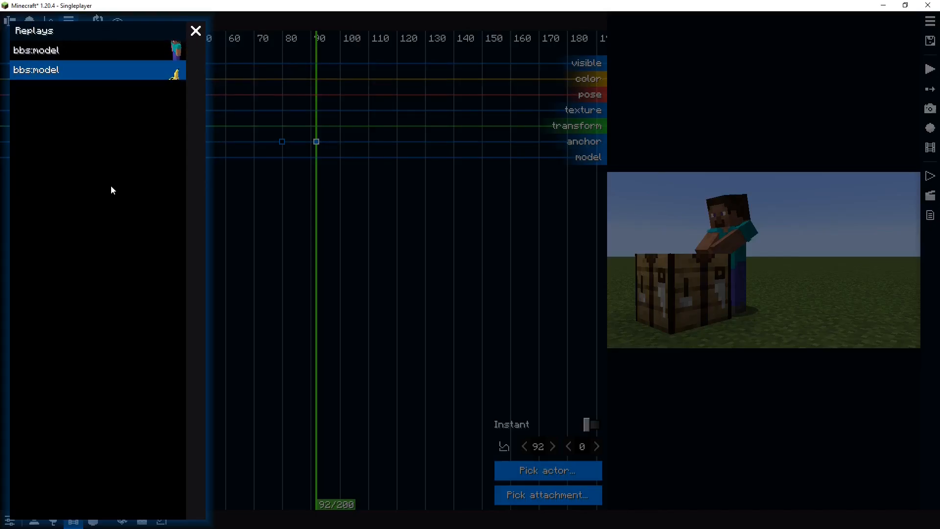
# Set the attachment of the banana's tick 92 anchor keyframe to head.
pyautogui.click(527, 351)
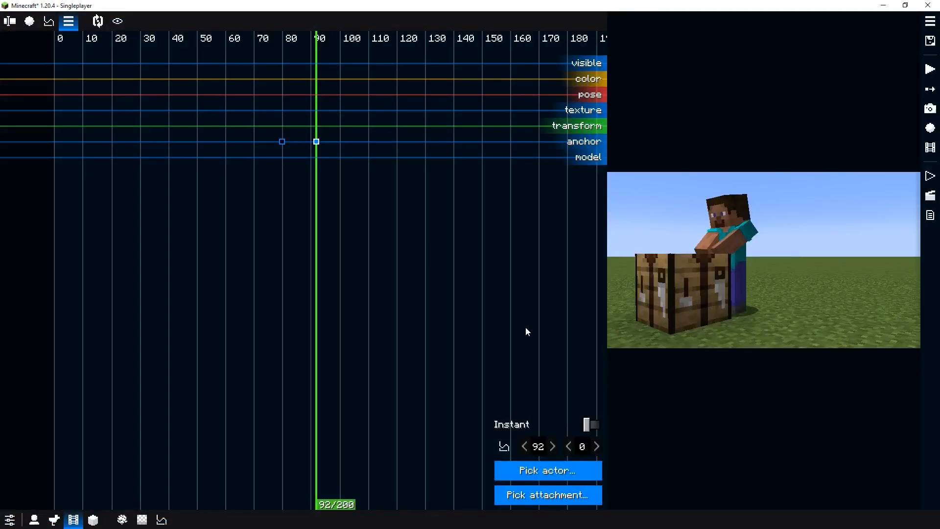
pyautogui.click(563, 493)
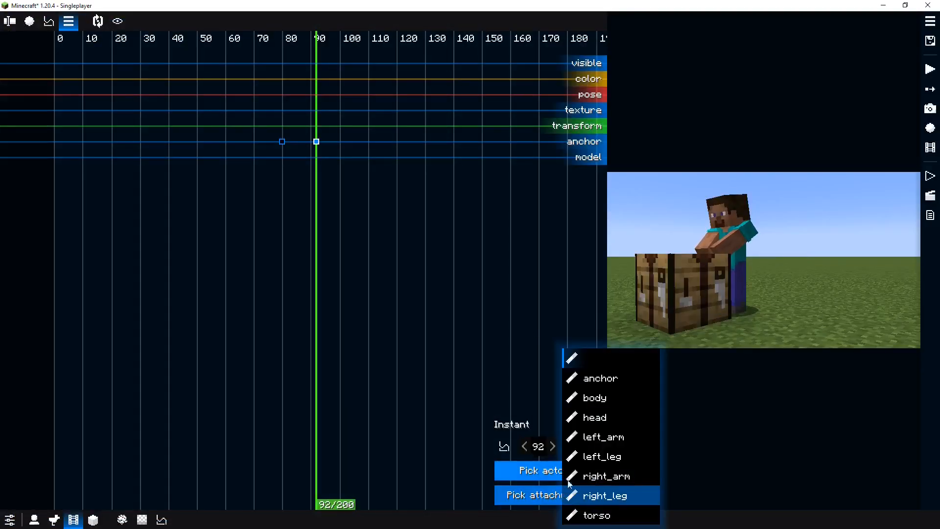
pyautogui.click(605, 404)
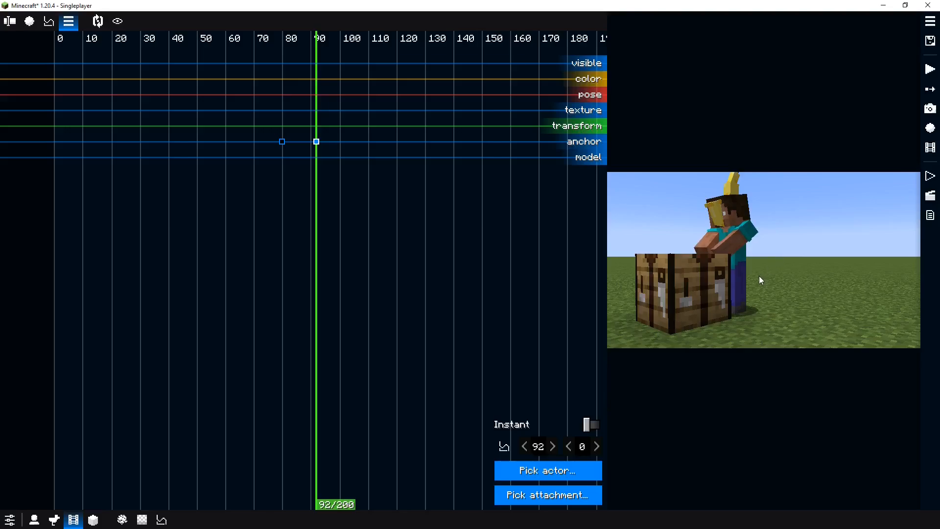
# Add keyframes on the banana's transform track at ticks 80 and 92.
pyautogui.moveTo(372, 251); pyautogui.dragTo(284, 246)
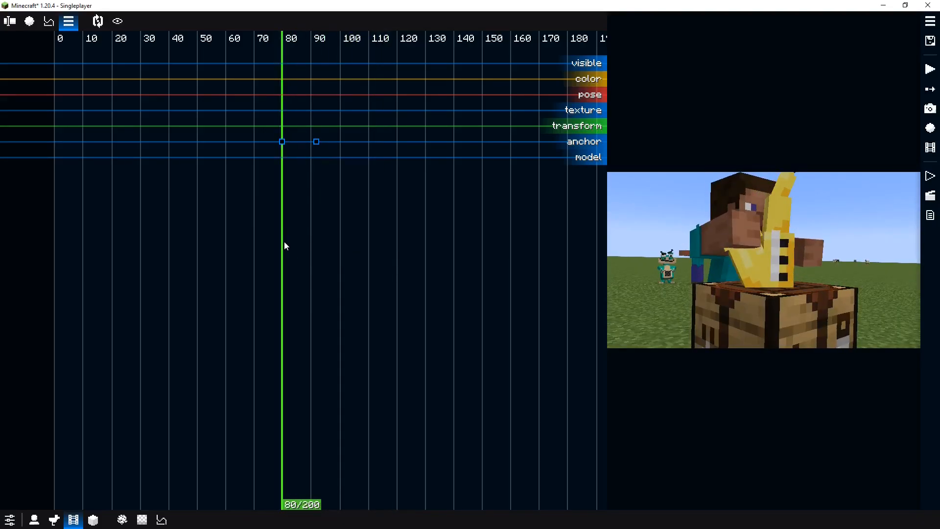
pyautogui.scroll(7, 284, 127)
pyautogui.doubleClick(296, 127)
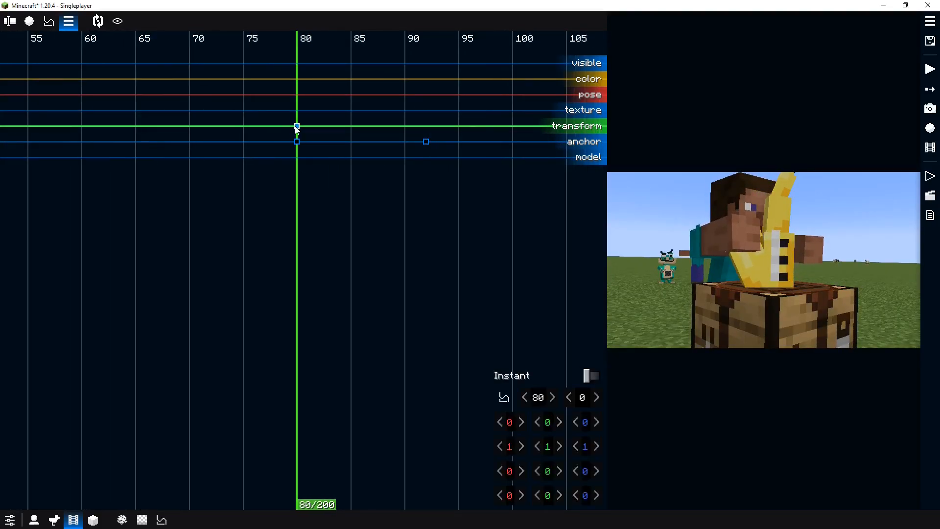
pyautogui.moveTo(415, 132); pyautogui.dragTo(425, 131)
pyautogui.doubleClick(426, 126)
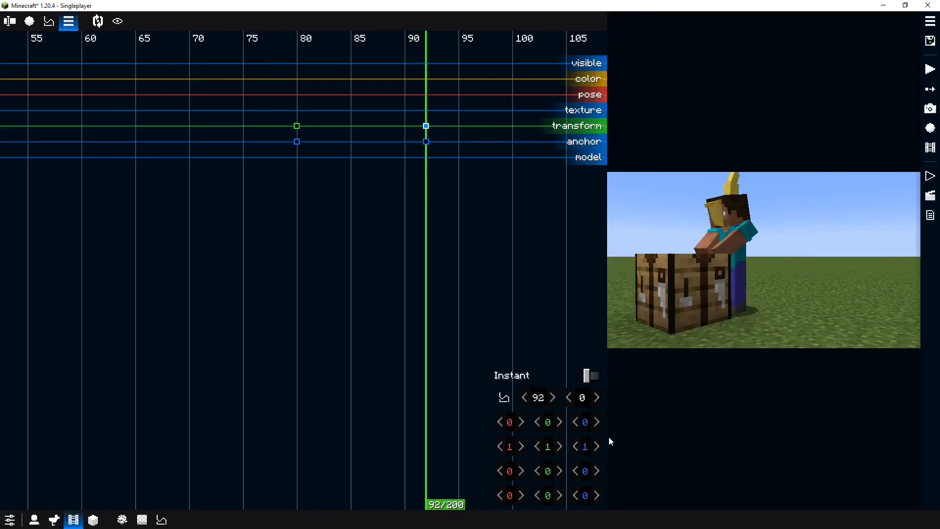
# At the tick 92 transform keyframe, set the banana's Y offset to about -1.016 and X rotation to 9.9, and adjust its Z offset.
pyautogui.moveTo(579, 420); pyautogui.dragTo(609, 418)
pyautogui.moveTo(544, 422); pyautogui.dragTo(450, 467)
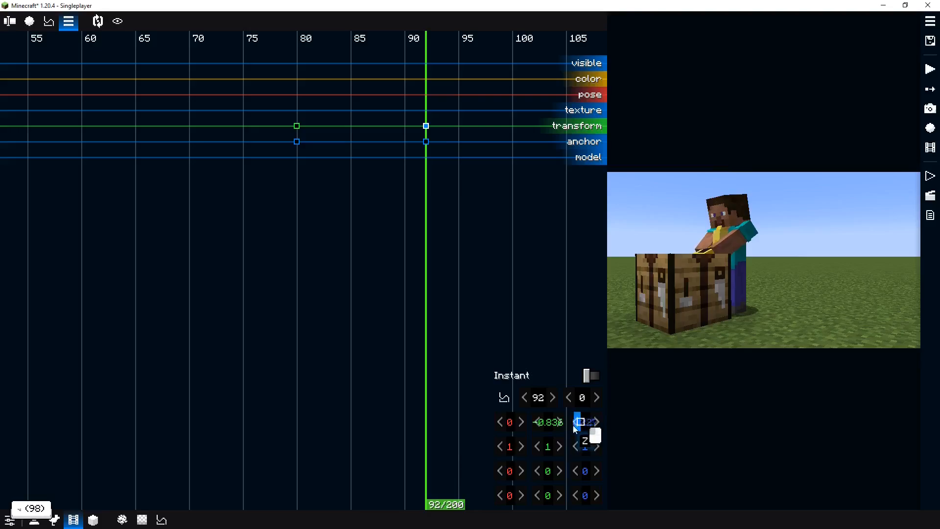
pyautogui.moveTo(575, 428); pyautogui.dragTo(597, 428)
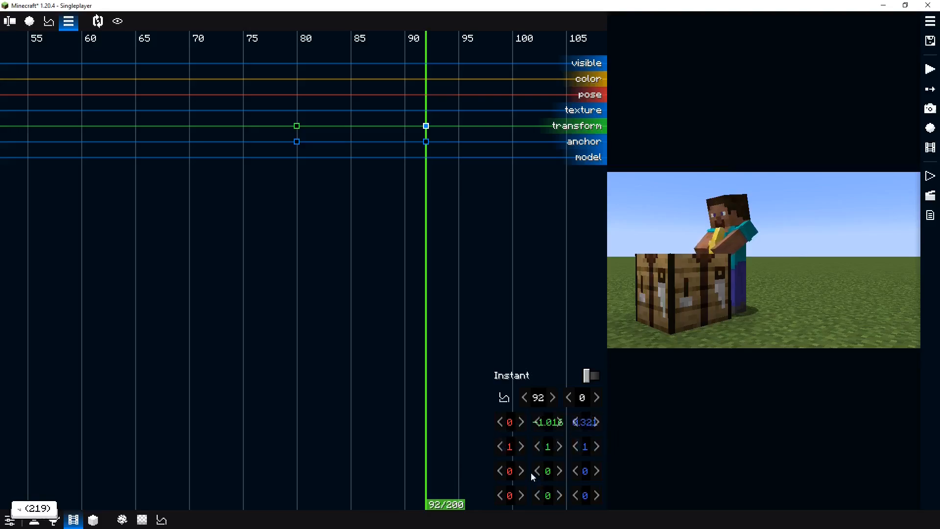
pyautogui.moveTo(509, 475); pyautogui.dragTo(618, 473)
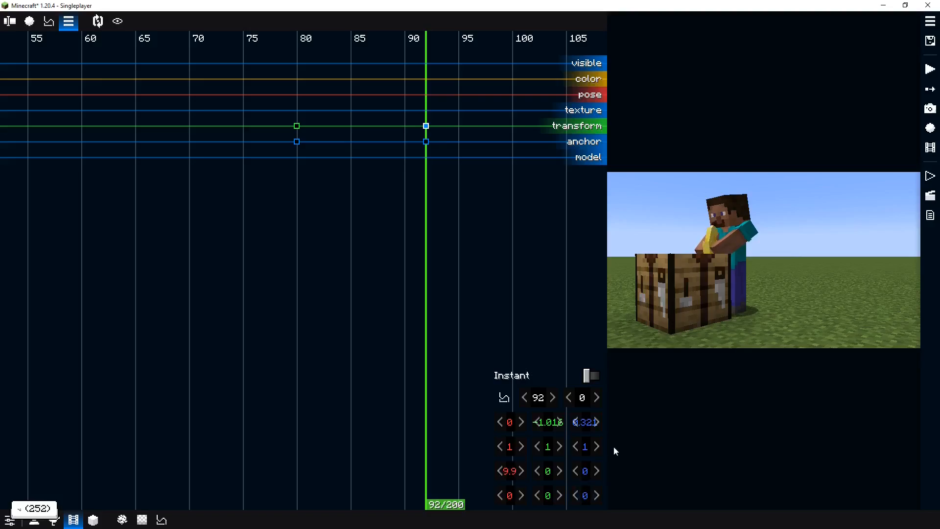
pyautogui.moveTo(576, 426)
pyautogui.mouseDown()
pyautogui.moveTo(600, 423)
pyautogui.moveTo(572, 431)
pyautogui.mouseUp()
# Play back the film from tick 92 to check how the banana follows the anchored actor.
pyautogui.press('space')
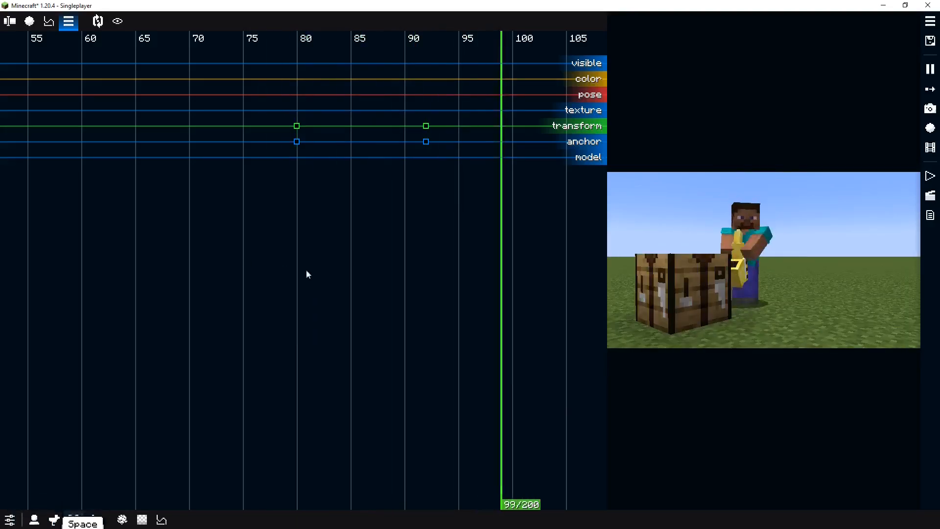
pyautogui.press('space')
pyautogui.press('space')
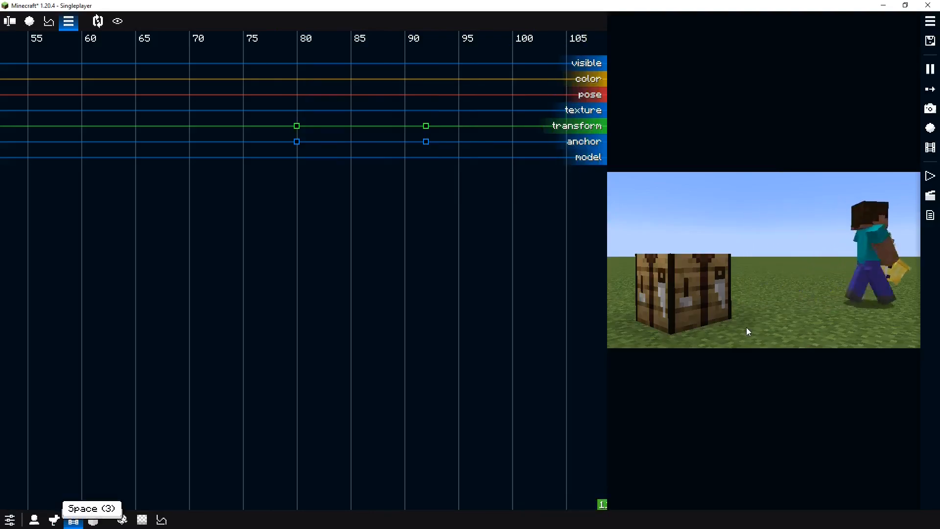
pyautogui.press('space')
# Set the interpolation of the tick 80 transform and anchor keyframes to Quadratic In/out and play back the result.
pyautogui.moveTo(363, 194); pyautogui.dragTo(304, 194)
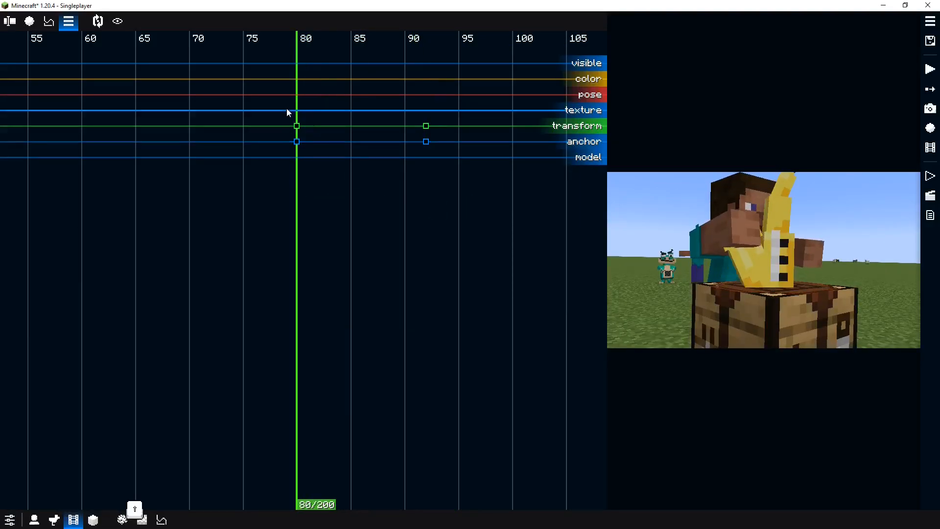
pyautogui.keyDown('shift'); pyautogui.moveTo(287, 109); pyautogui.dragTo(314, 159); pyautogui.keyUp('shift')
pyautogui.click(510, 395)
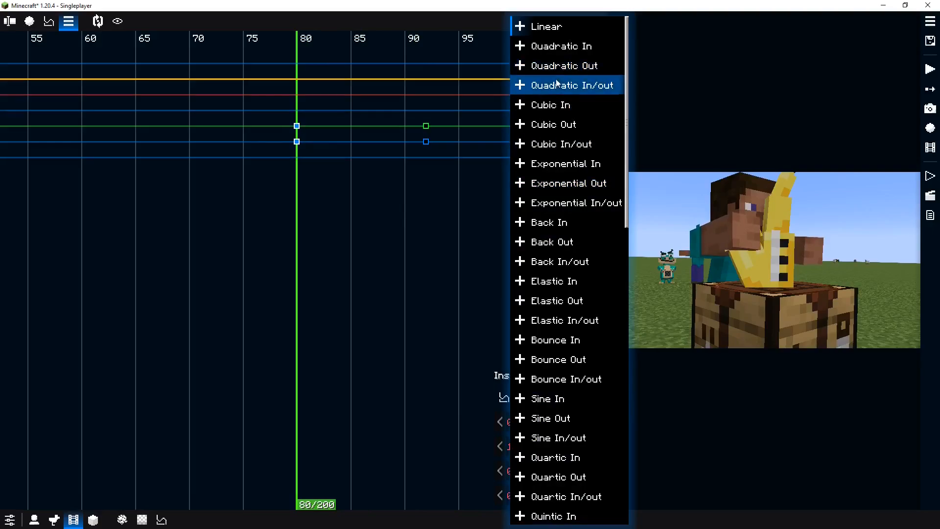
pyautogui.click(555, 84)
pyautogui.moveTo(241, 204); pyautogui.dragTo(219, 207)
pyautogui.press('space')
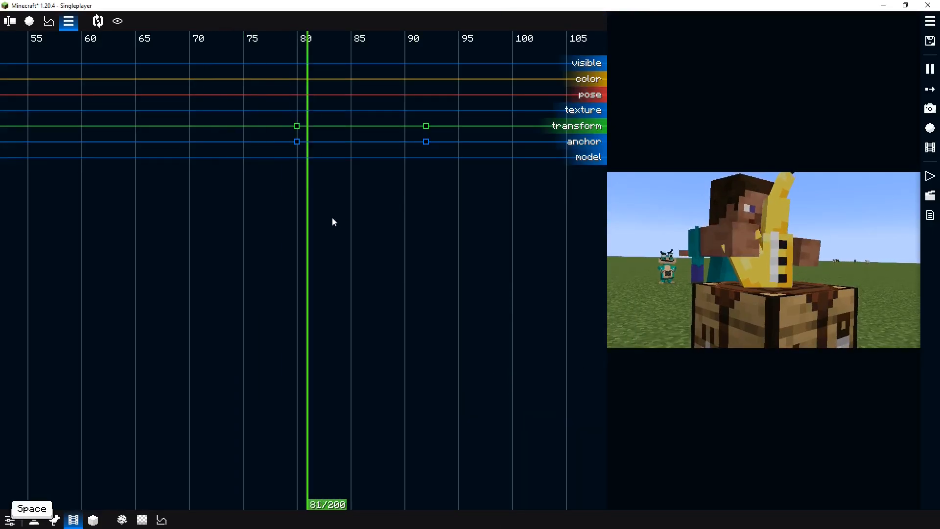
pyautogui.press('space')
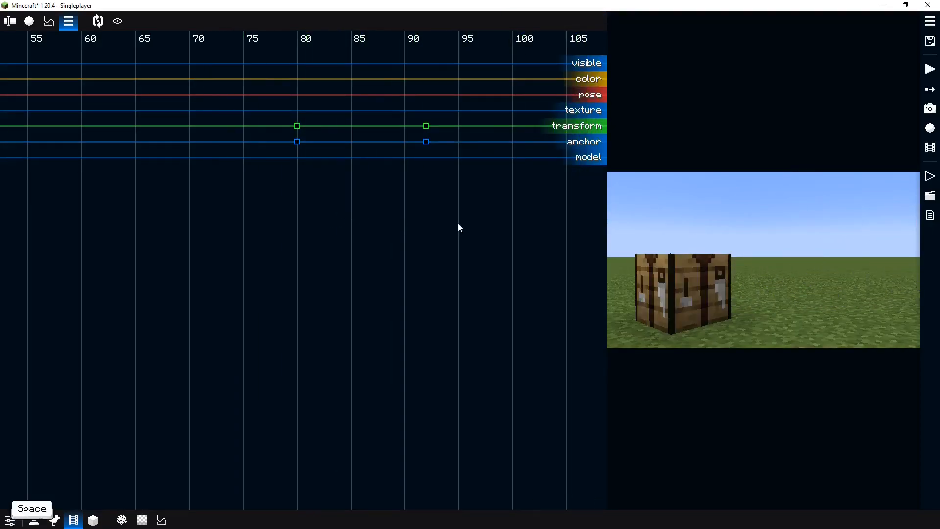
# Shift the four transform and anchor keyframes two ticks earlier, to ticks 78 and 90, and review the motion.
pyautogui.click(309, 223)
pyautogui.keyDown('shift'); pyautogui.moveTo(259, 86); pyautogui.dragTo(476, 211); pyautogui.keyUp('shift')
pyautogui.moveTo(432, 131); pyautogui.dragTo(411, 129)
pyautogui.click(218, 183)
pyautogui.press('space')
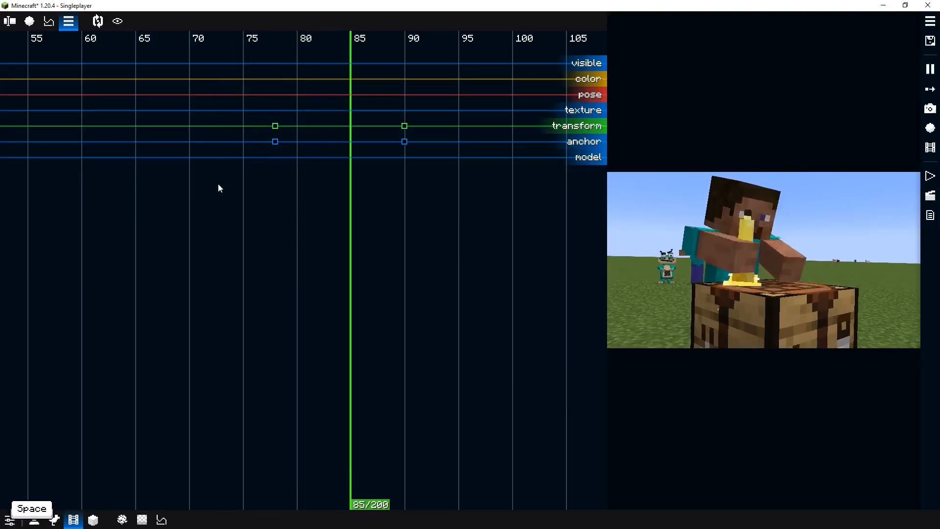
pyautogui.press('space')
pyautogui.moveTo(262, 192); pyautogui.dragTo(457, 215)
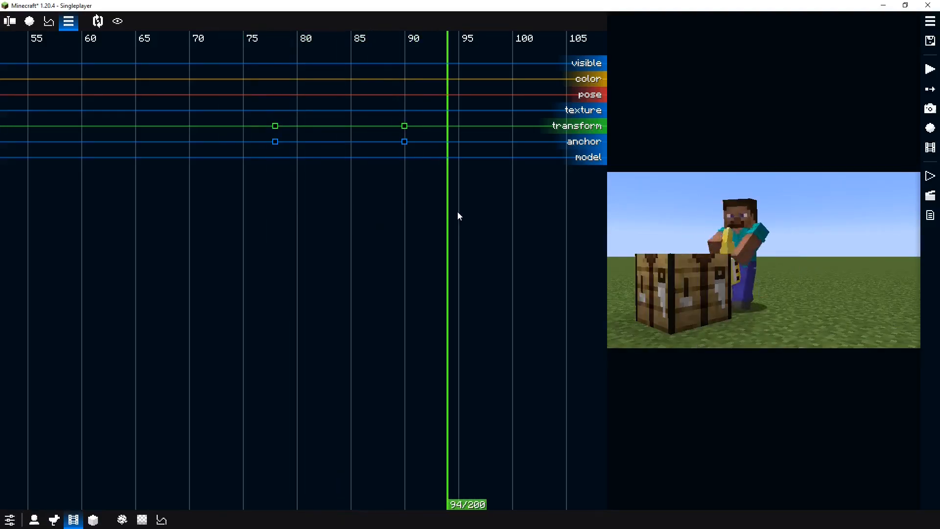
# Switch to the Steve model's replay tracks and play back the film to check his arms while running.
pyautogui.keyDown('alt'); pyautogui.click(749, 265); pyautogui.keyUp('alt')
pyautogui.moveTo(186, 224); pyautogui.dragTo(86, 224)
pyautogui.press('space')
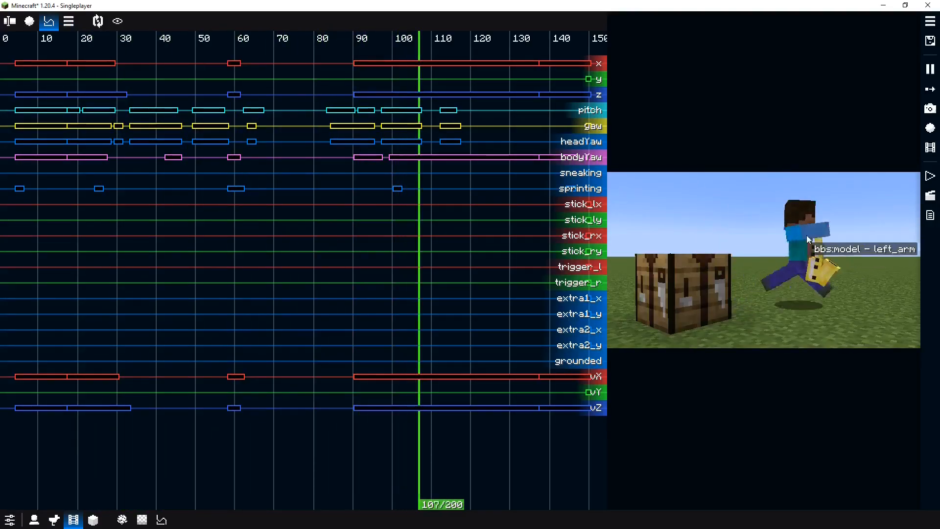
pyautogui.press('space')
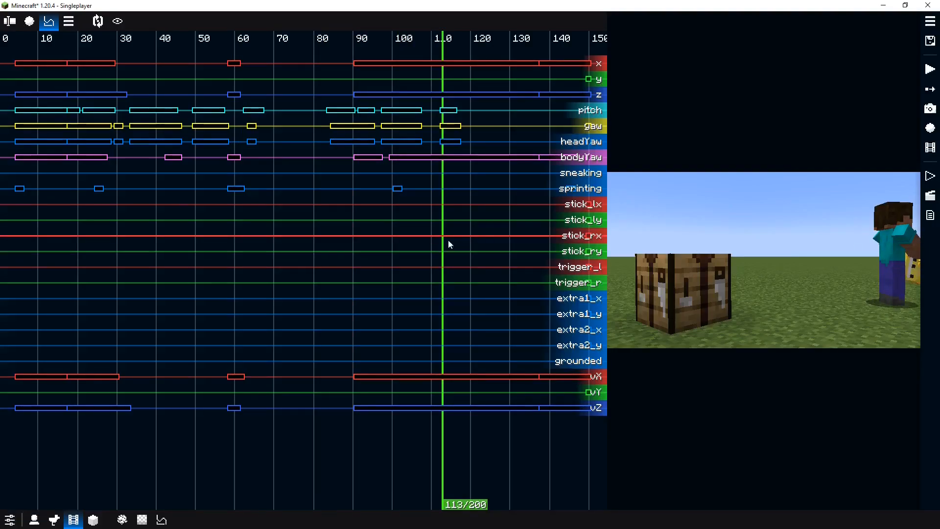
# Set Fix to 1 for the left and right arms in Steve's tick 56 pose keyframe.
pyautogui.moveTo(448, 243); pyautogui.dragTo(273, 243)
pyautogui.click(713, 231)
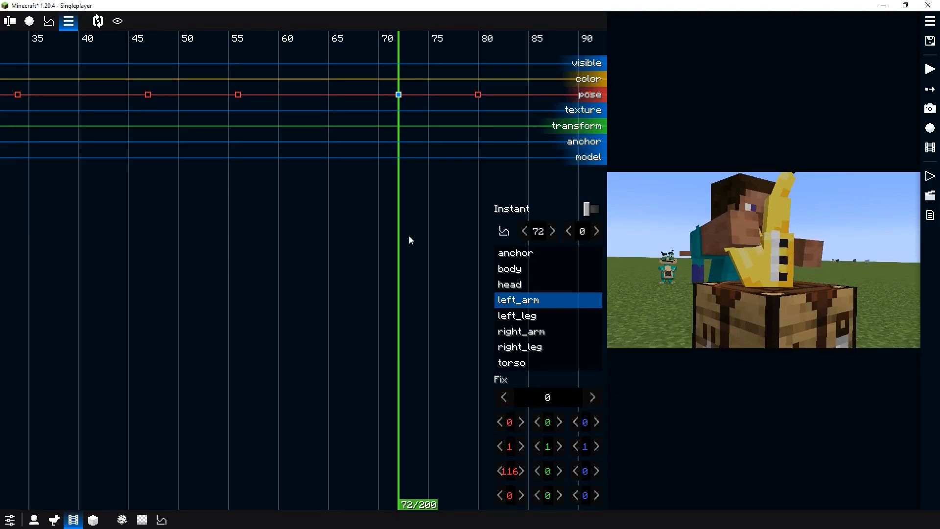
pyautogui.moveTo(409, 239); pyautogui.dragTo(249, 237)
pyautogui.click(697, 250)
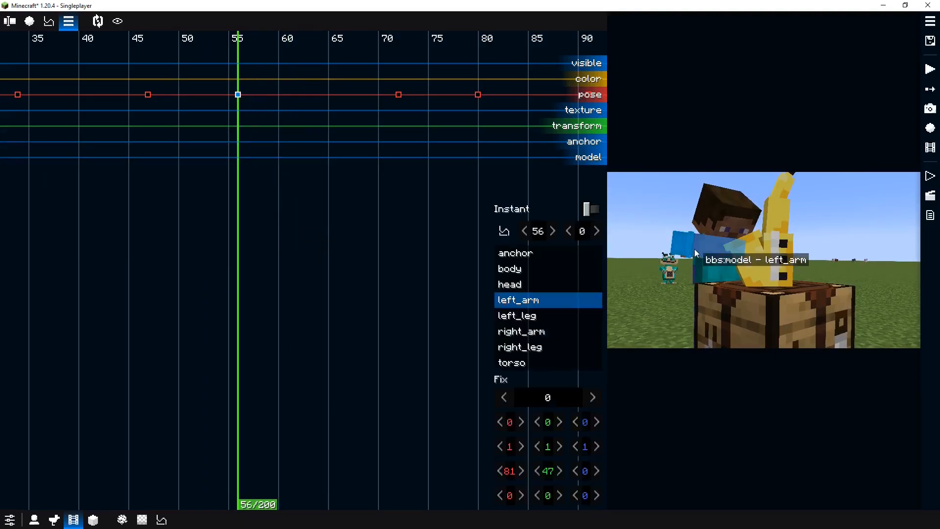
pyautogui.click(547, 395)
pyautogui.write('1')
pyautogui.click(760, 254)
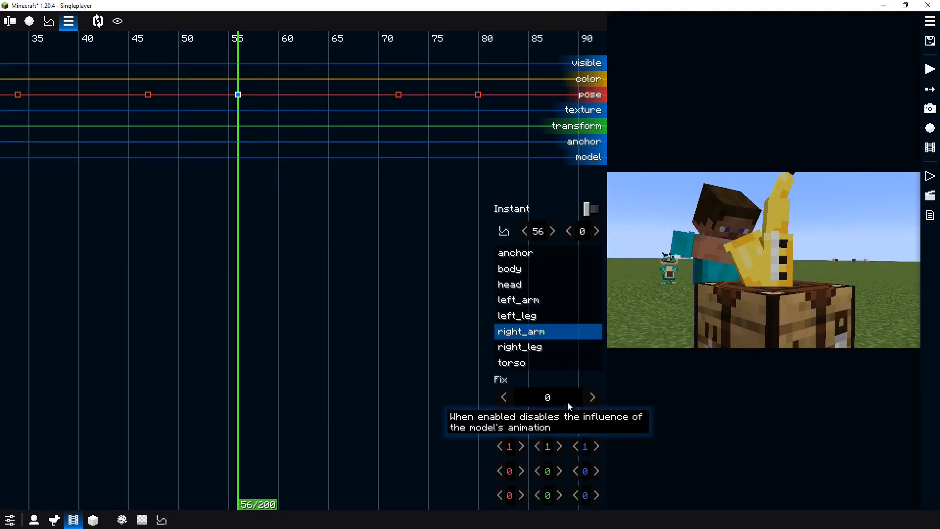
pyautogui.click(563, 400)
pyautogui.press('BackSpace')
pyautogui.write('1')
# Enable Fix for both arms in Steve's pose keyframes at ticks 72 and 80.
pyautogui.moveTo(303, 133); pyautogui.dragTo(399, 142)
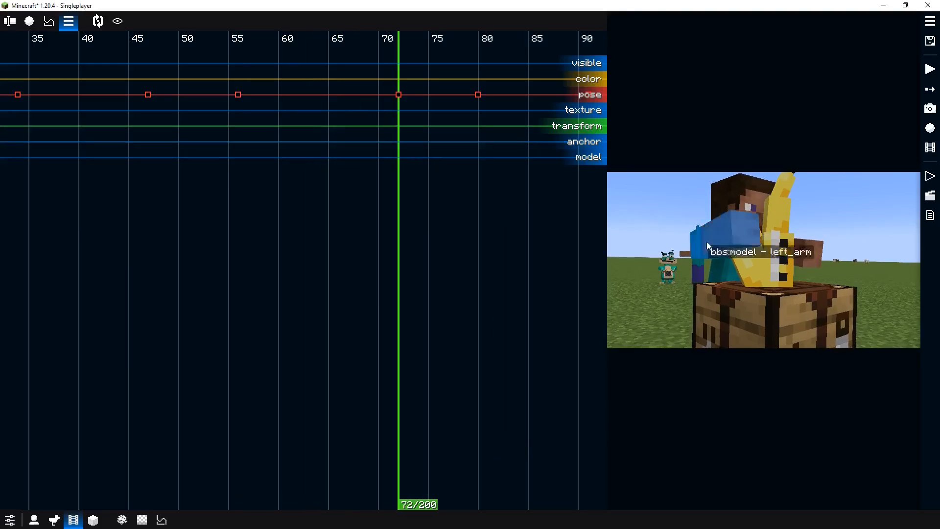
pyautogui.click(708, 245)
pyautogui.click(804, 251)
pyautogui.moveTo(458, 220); pyautogui.dragTo(478, 220)
pyautogui.click(707, 245)
pyautogui.click(803, 251)
pyautogui.click(548, 396)
# Set Fix to 1 for the right and left arms in Steve's tick 91 pose keyframe.
pyautogui.moveTo(357, 221); pyautogui.dragTo(467, 220)
pyautogui.click(732, 243)
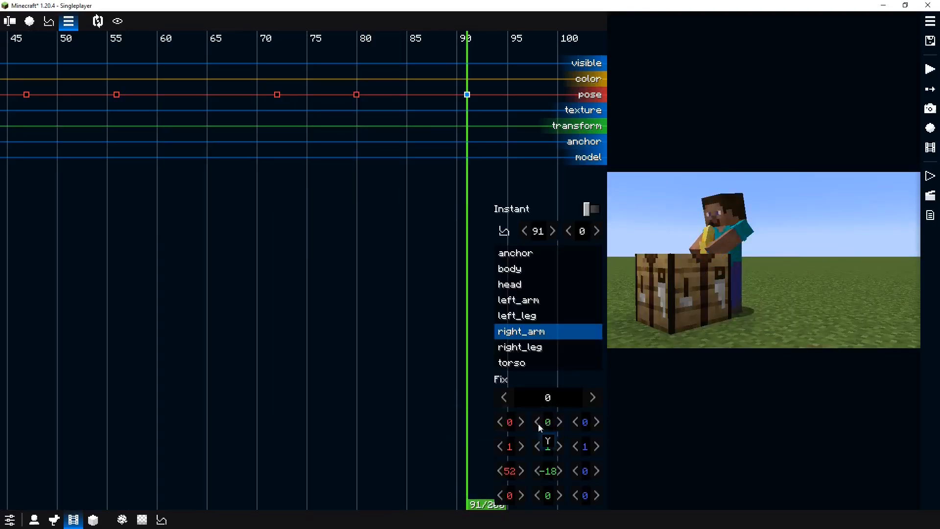
pyautogui.click(536, 401)
pyautogui.press('BackSpace')
pyautogui.write('1')
pyautogui.click(697, 238)
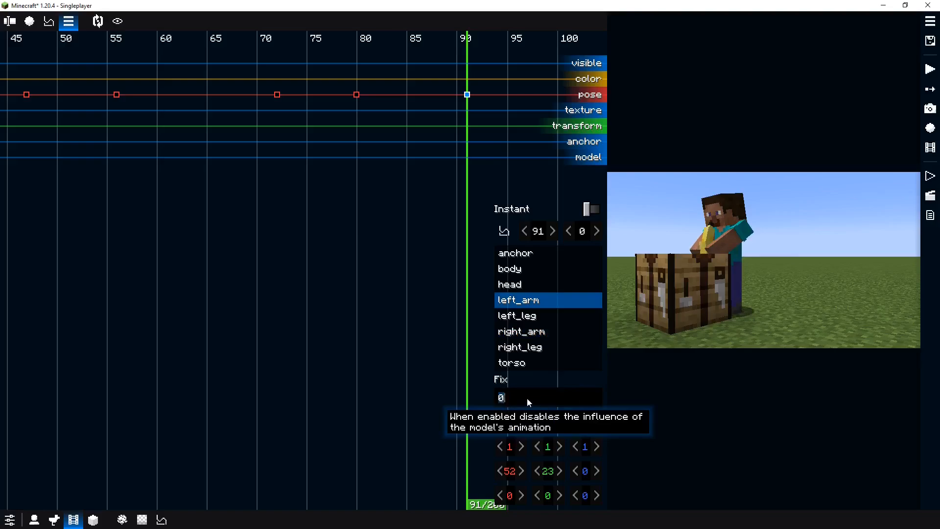
pyautogui.click(527, 398)
pyautogui.press('BackSpace')
pyautogui.write('1')
# Play back the film and scrub between ticks 80 and 91 to review the fixed arm poses.
pyautogui.press('space')
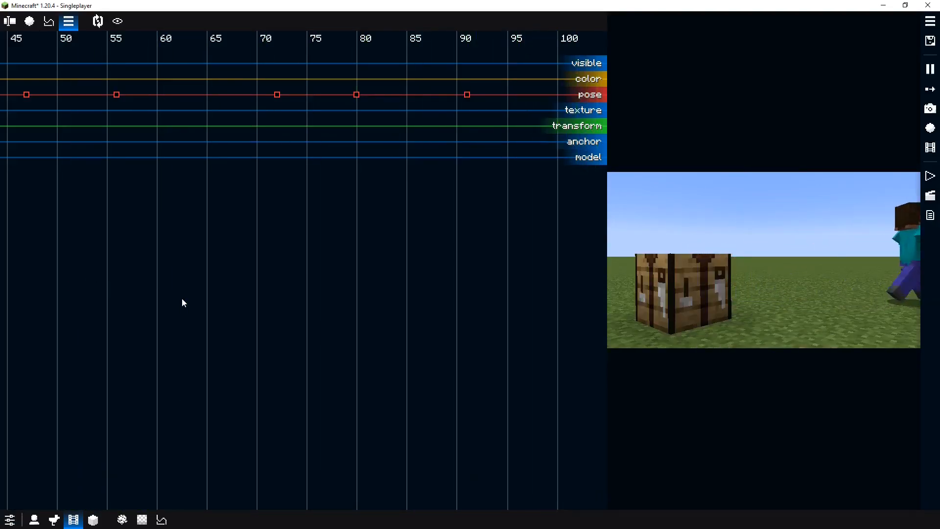
pyautogui.press('space')
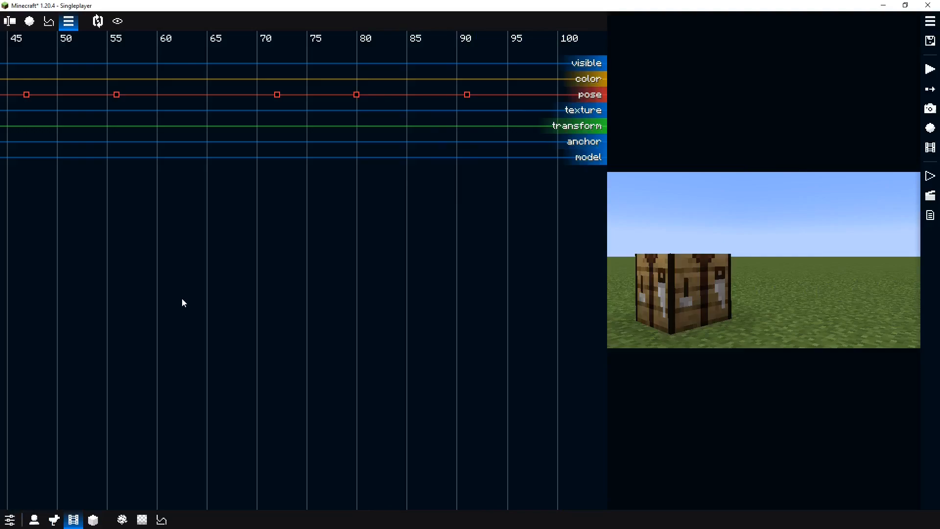
pyautogui.click(363, 308)
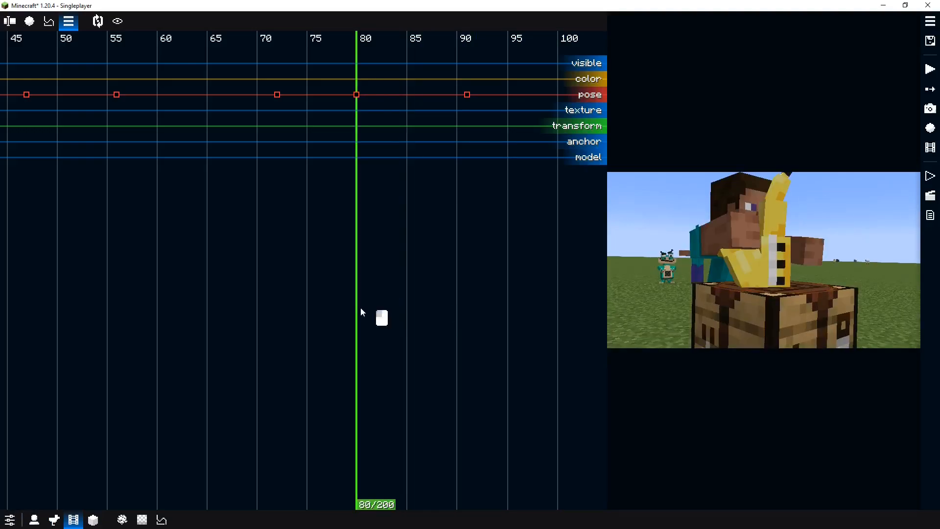
pyautogui.moveTo(362, 311); pyautogui.dragTo(472, 293)
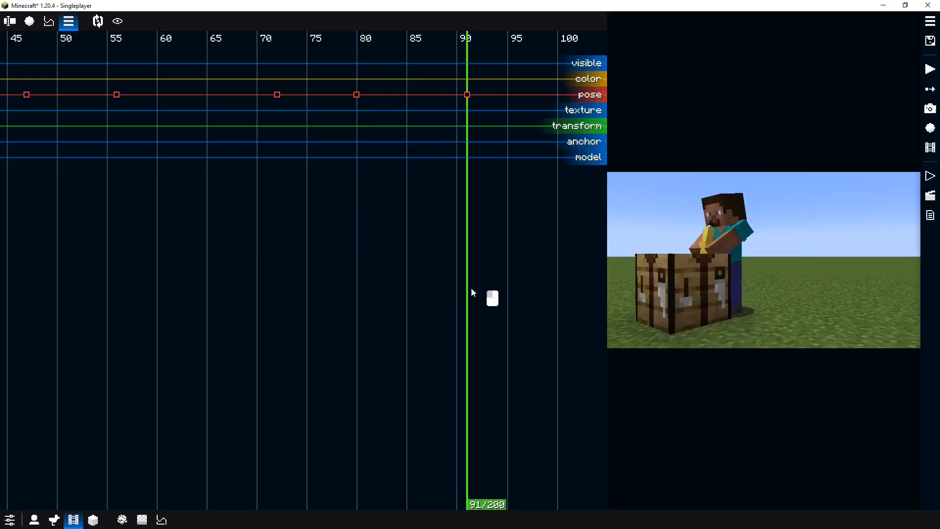
# Reduce Fix to 0.9 for the right and left arms in Steve's tick 91 pose keyframe.
pyautogui.click(659, 276)
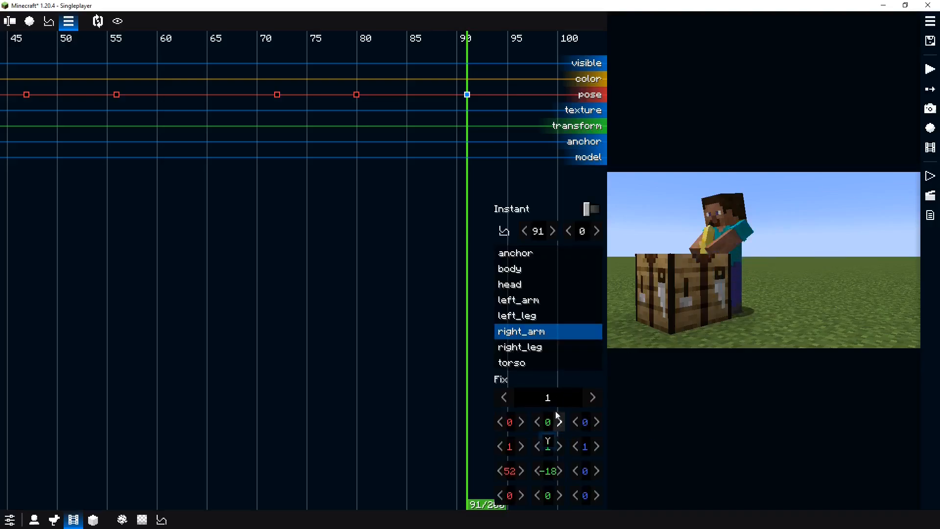
pyautogui.click(558, 394)
pyautogui.press('BackSpace')
pyautogui.write('0.9')
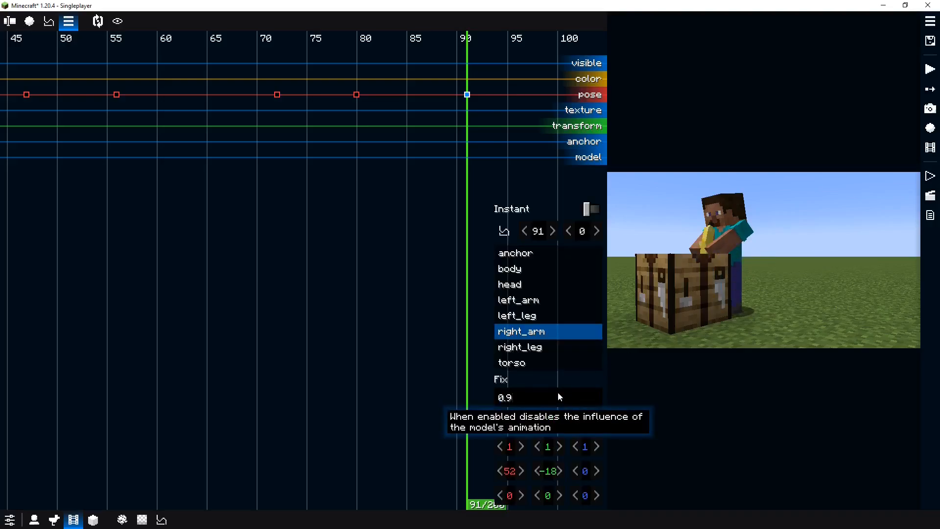
pyautogui.hotkey('ctrl', 'a')
pyautogui.hotkey('ctrl', 'c')
pyautogui.click(692, 249)
pyautogui.click(545, 395)
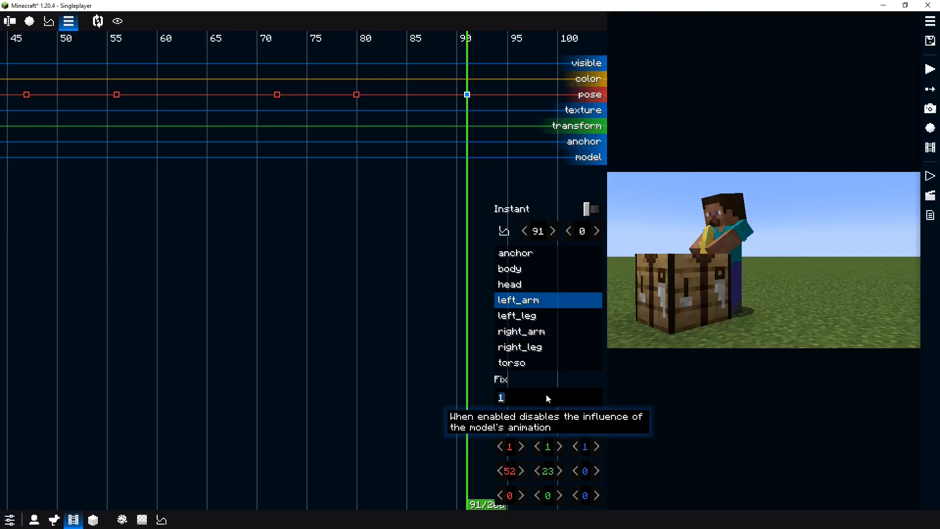
pyautogui.press('BackSpace')
pyautogui.hotkey('ctrl', 'v')
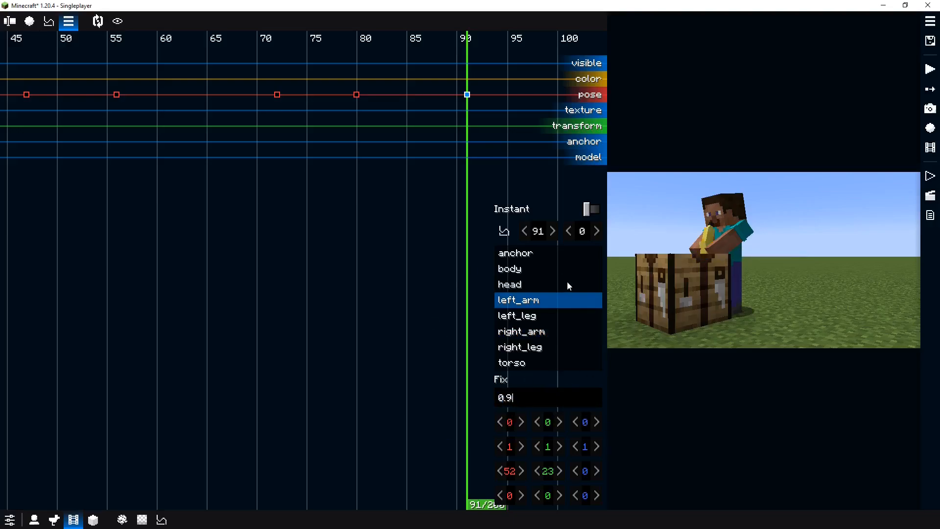
# Orbit the preview camera around Steve and play back the film to examine him carrying the banana.
pyautogui.click(93, 35)
pyautogui.click(98, 22)
pyautogui.click(116, 21)
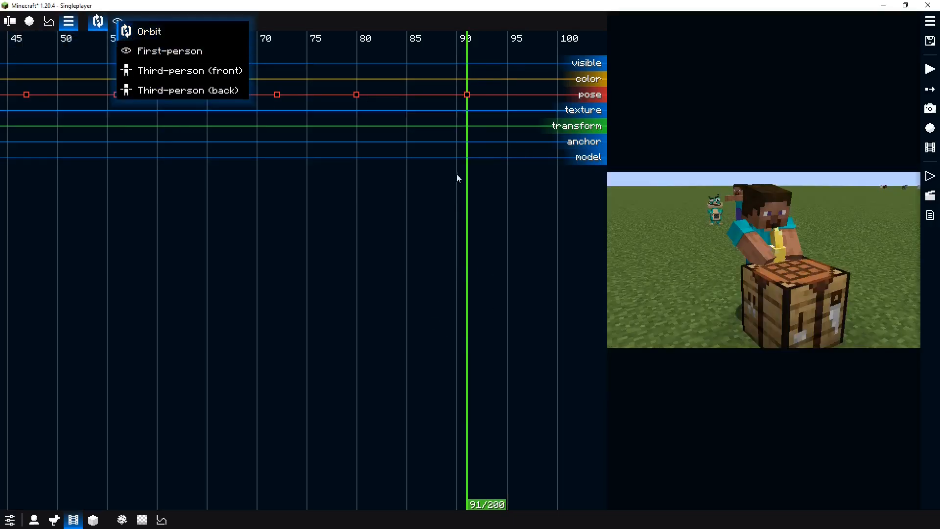
pyautogui.moveTo(779, 271); pyautogui.dragTo(819, 278)
pyautogui.press('space')
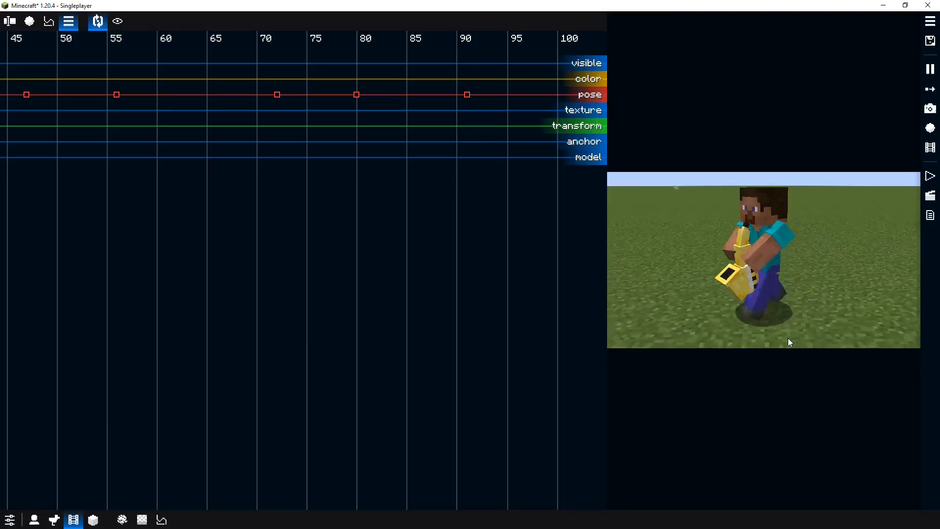
# Set Fix back to 1 for the right and left arms in Steve's tick 91 pose keyframe.
pyautogui.press('space')
pyautogui.press('o')
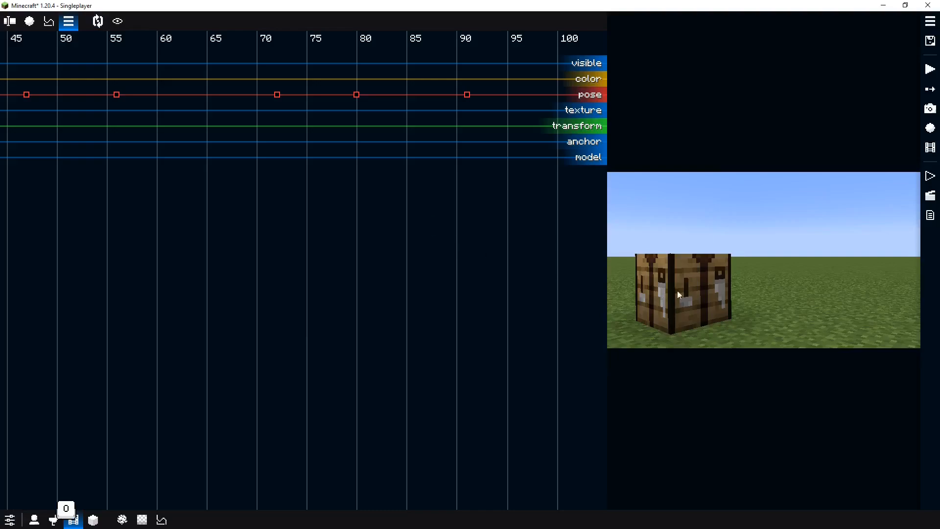
pyautogui.click(467, 94)
pyautogui.moveTo(400, 171); pyautogui.dragTo(458, 170)
pyautogui.click(737, 237)
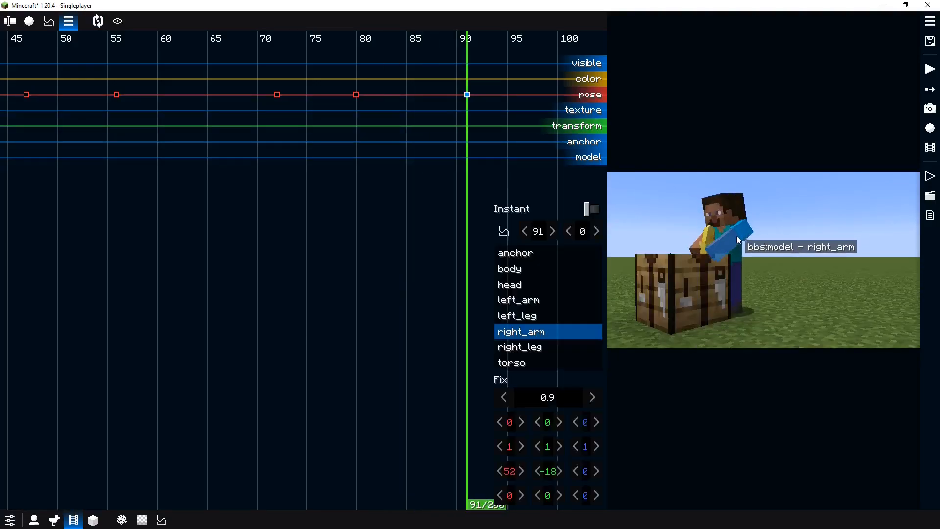
pyautogui.click(558, 402)
pyautogui.write('1')
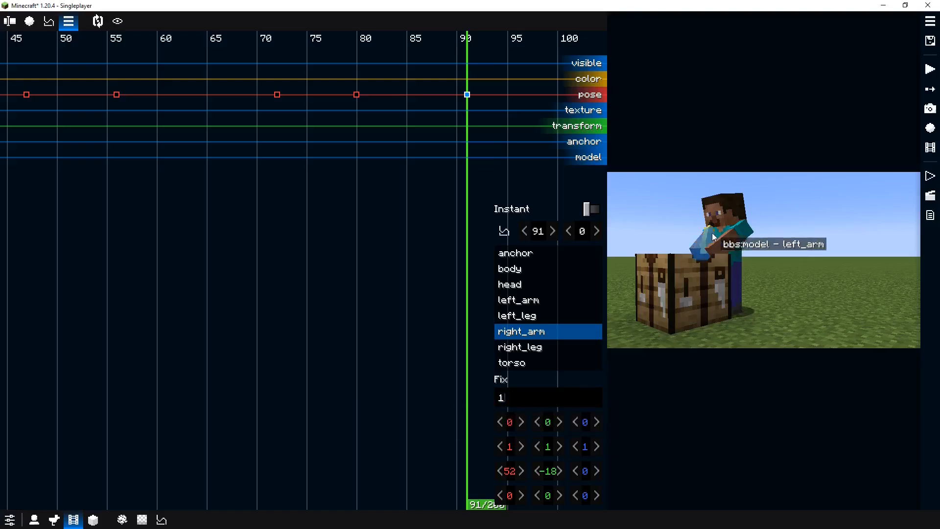
pyautogui.press('Return')
pyautogui.click(692, 254)
pyautogui.click(555, 405)
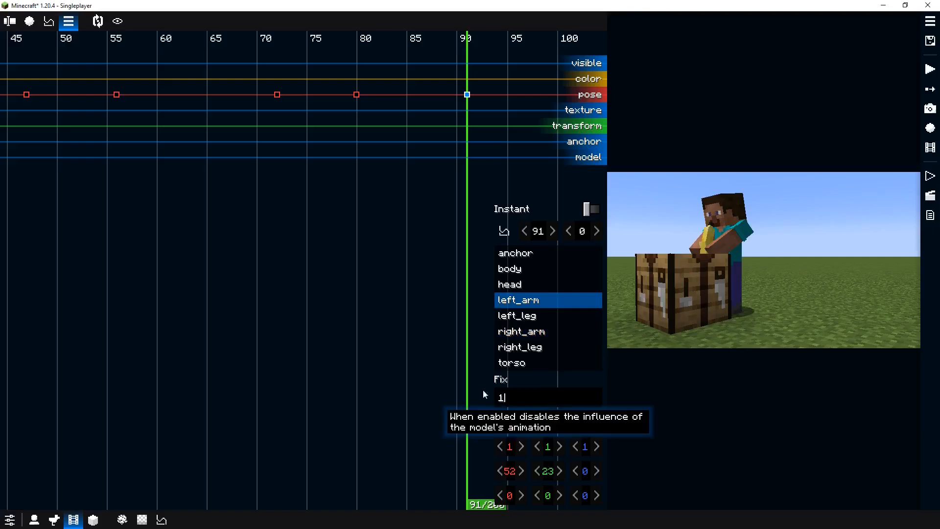
pyautogui.moveTo(470, 295)
pyautogui.mouseDown()
pyautogui.moveTo(455, 285)
pyautogui.moveTo(472, 282)
pyautogui.mouseUp()
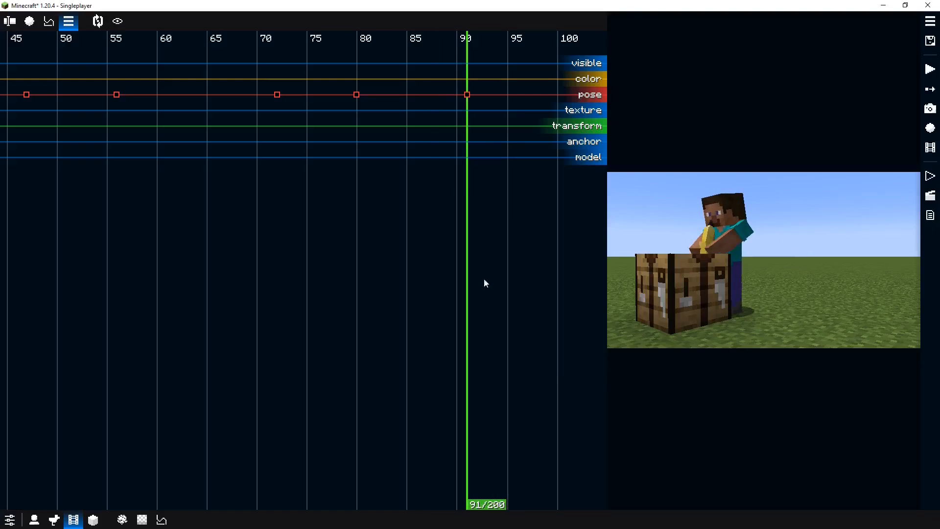
# Play the film briefly and scrub back to tick 76 to review the arm poses around the banana.
pyautogui.press('space')
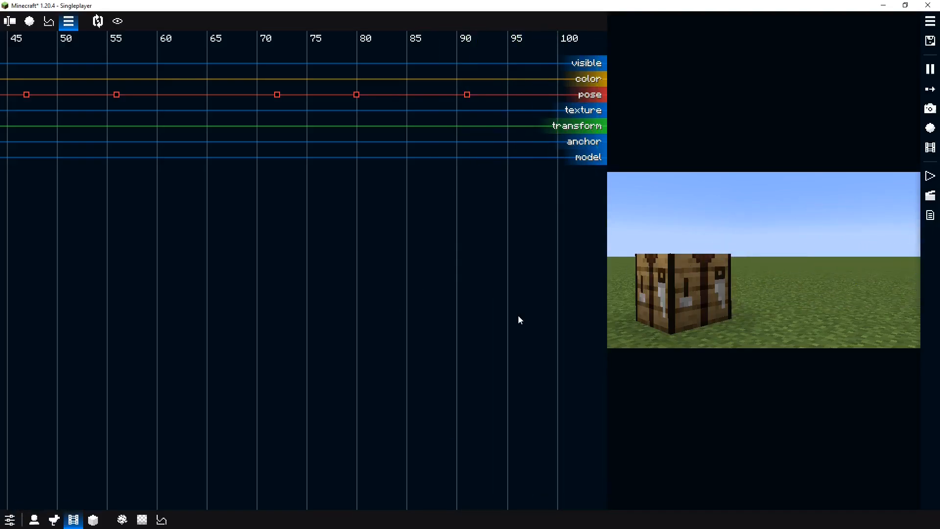
pyautogui.press('space')
pyautogui.click(468, 316)
pyautogui.moveTo(468, 316); pyautogui.dragTo(327, 307)
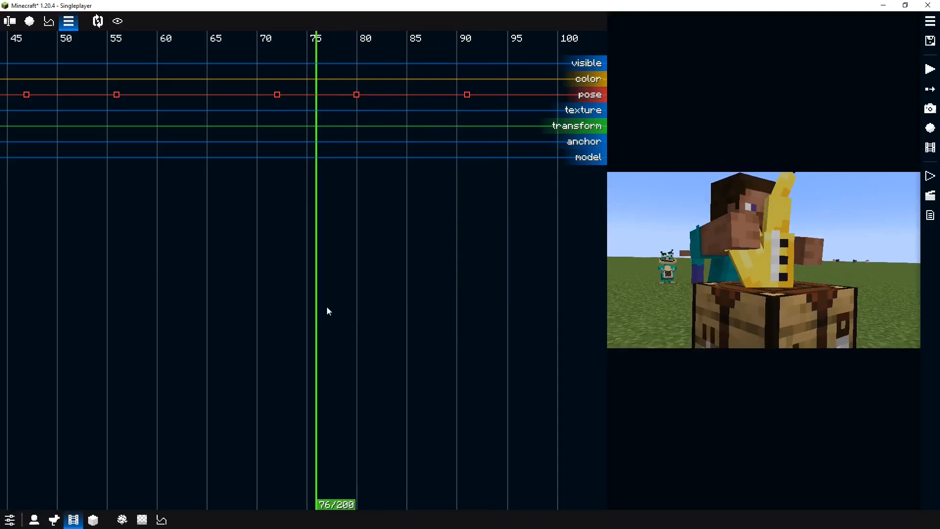
# Select the banana actor and inspect its transform and anchor keyframes around tick 76.
pyautogui.click(775, 273)
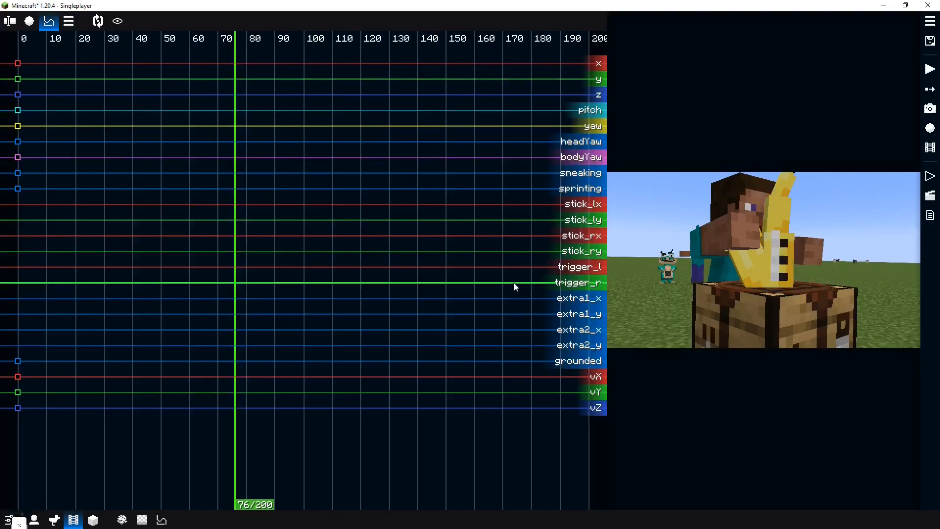
pyautogui.click(70, 22)
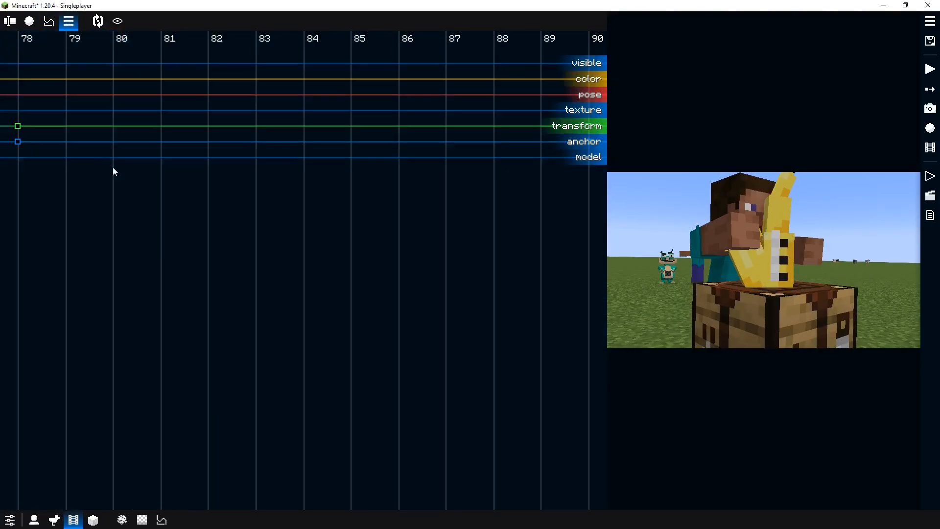
pyautogui.moveTo(113, 169); pyautogui.dragTo(323, 203, button='middle')
pyautogui.scroll(-3, 230, 212)
pyautogui.scroll(-3, 230, 213)
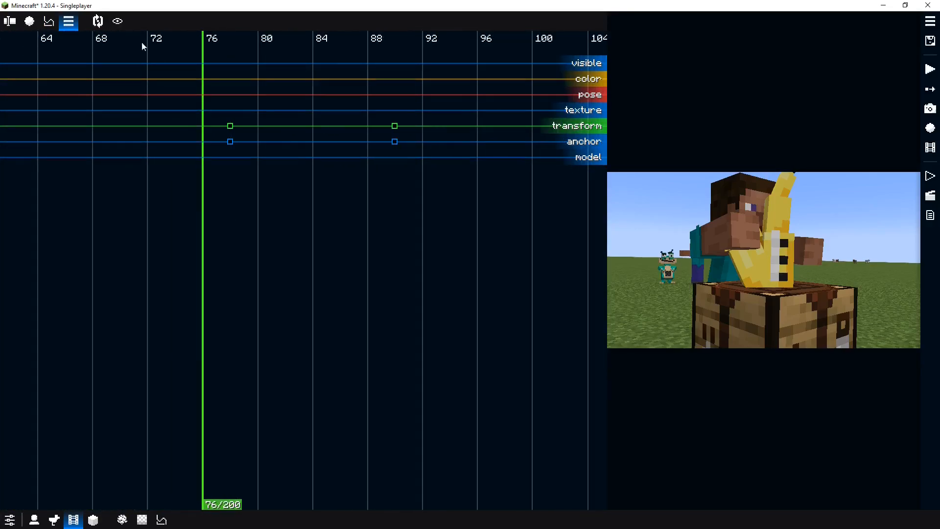
# Take control of the banana actor at tick 0 and turn it to face the opposite way on the crafting table.
pyautogui.click(48, 21)
pyautogui.moveTo(117, 111); pyautogui.dragTo(277, 127, button='middle')
pyautogui.click(201, 134)
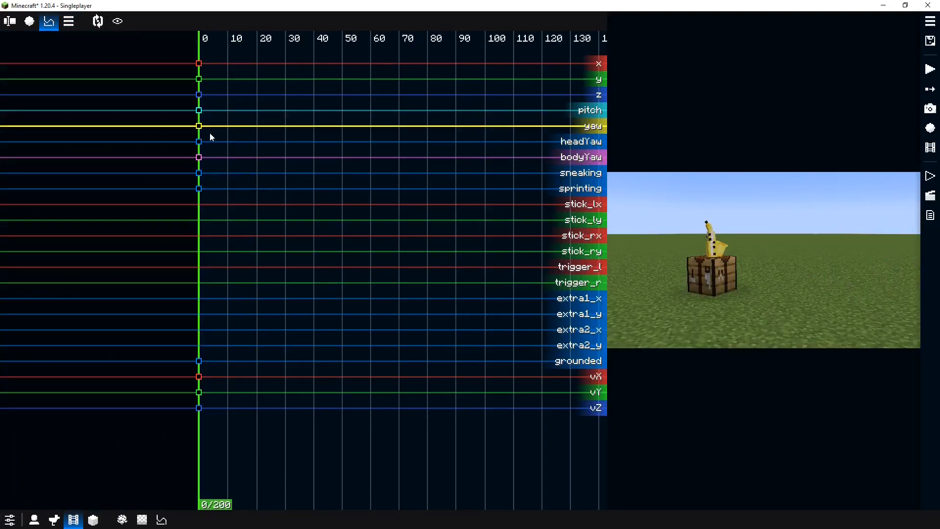
pyautogui.press('h')
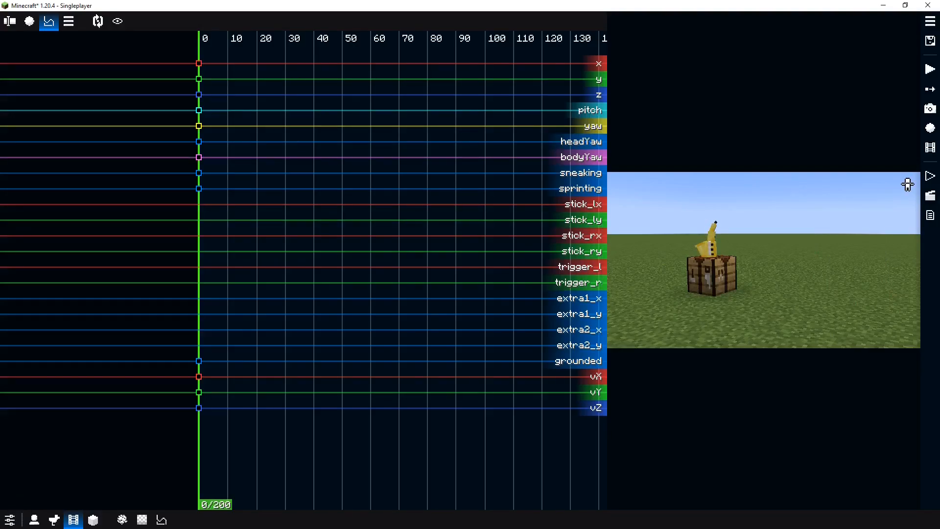
pyautogui.press('h')
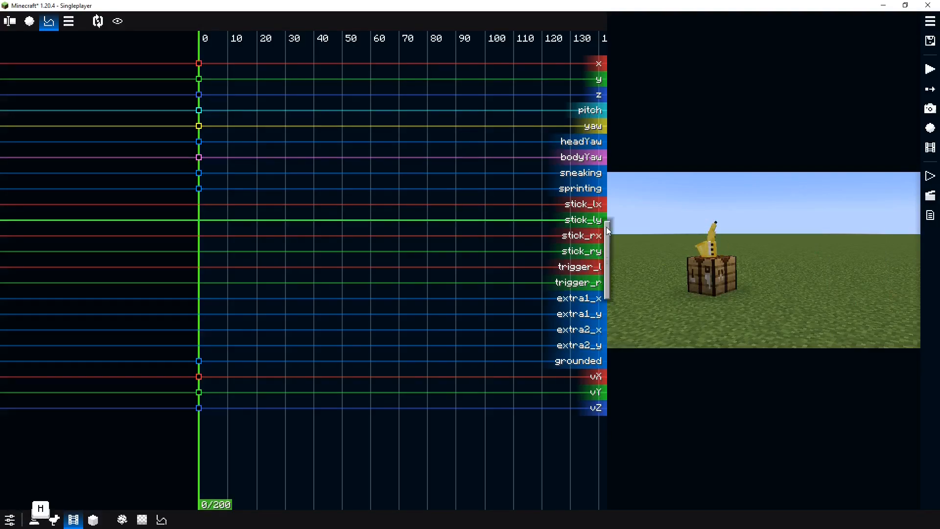
# Play back the film to review Steve picking up the turned banana.
pyautogui.press('space')
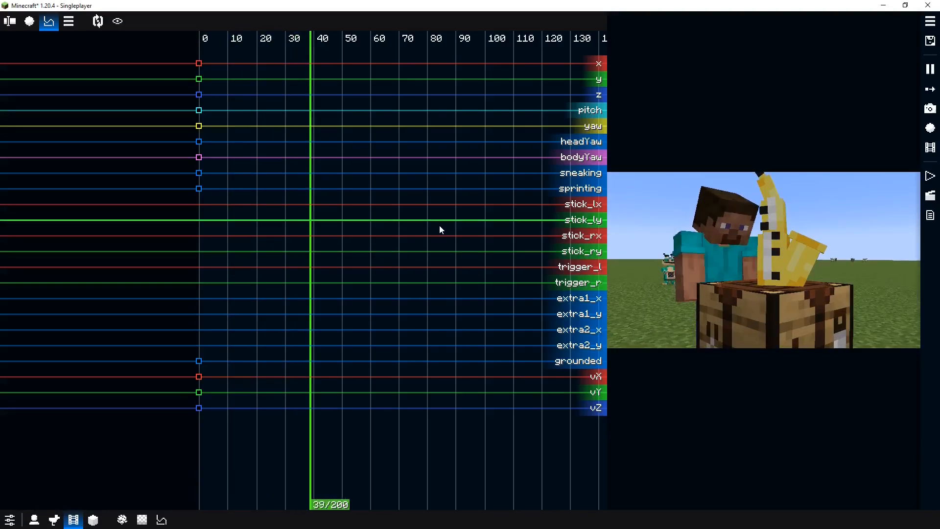
pyautogui.scroll(-3, 440, 230)
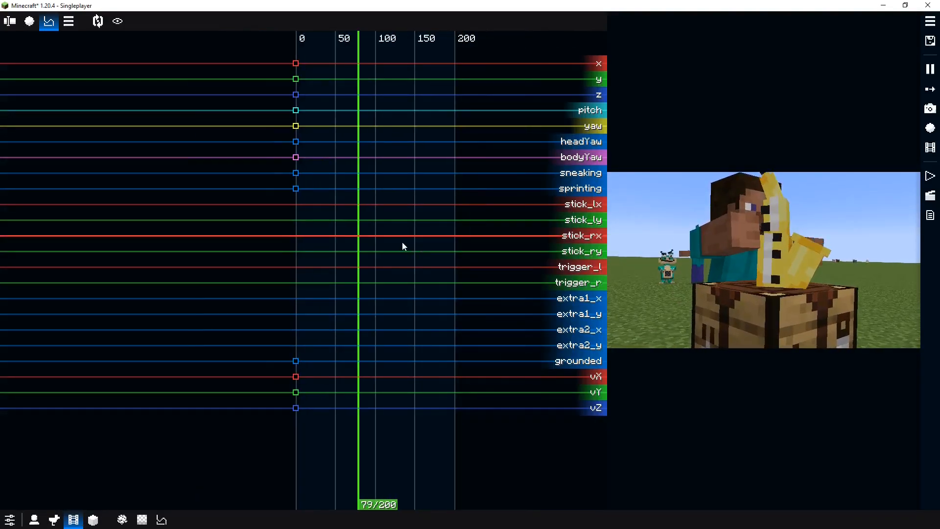
pyautogui.press('space')
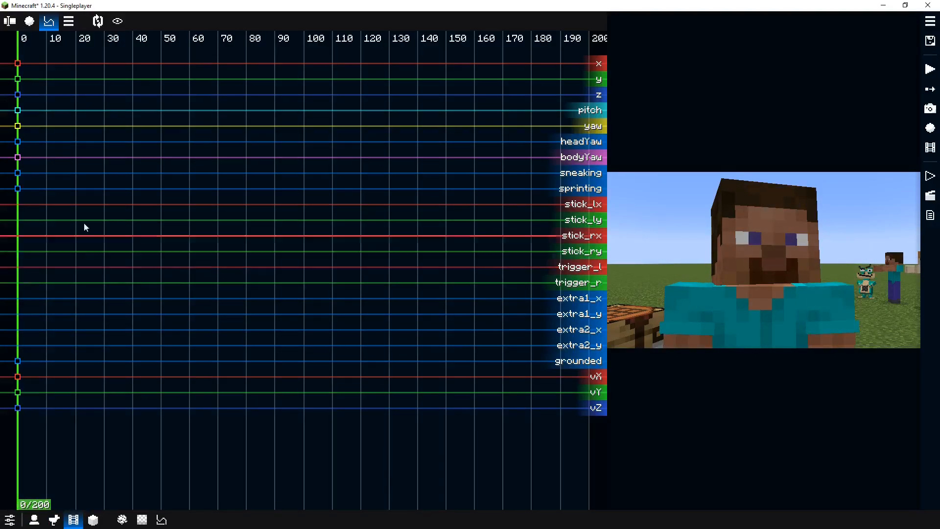
# Select all of Steve's player keyframes at tick 0, clear the selection and scrub to tick 196.
pyautogui.moveTo(10, 58); pyautogui.dragTo(118, 449)
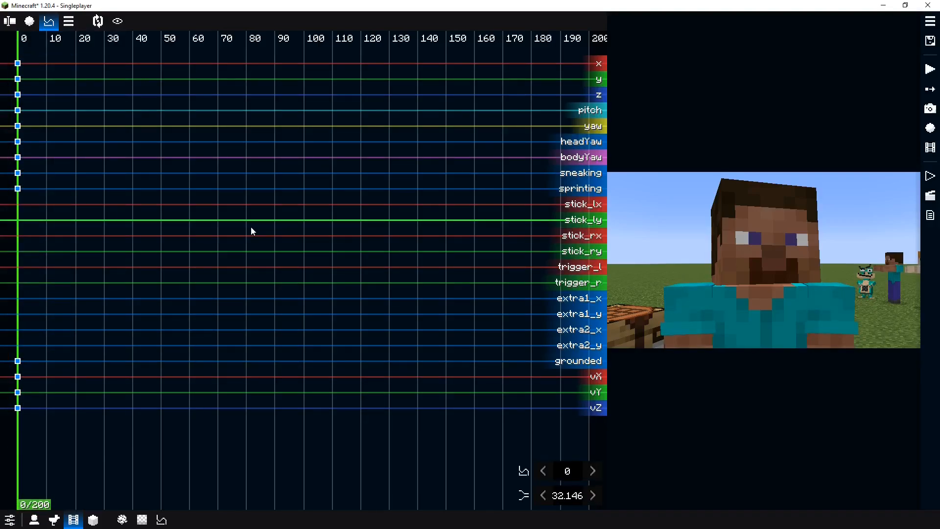
pyautogui.moveTo(242, 225); pyautogui.dragTo(577, 230)
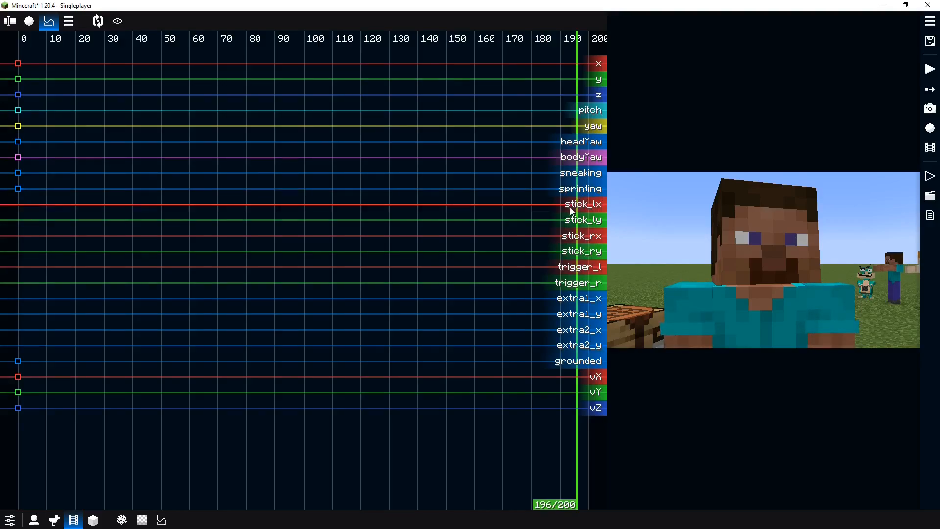
# Add a stick_rx keyframe at tick 78 and a stick_lx keyframe at tick 36 with the value 13.75.
pyautogui.doubleClick(239, 235)
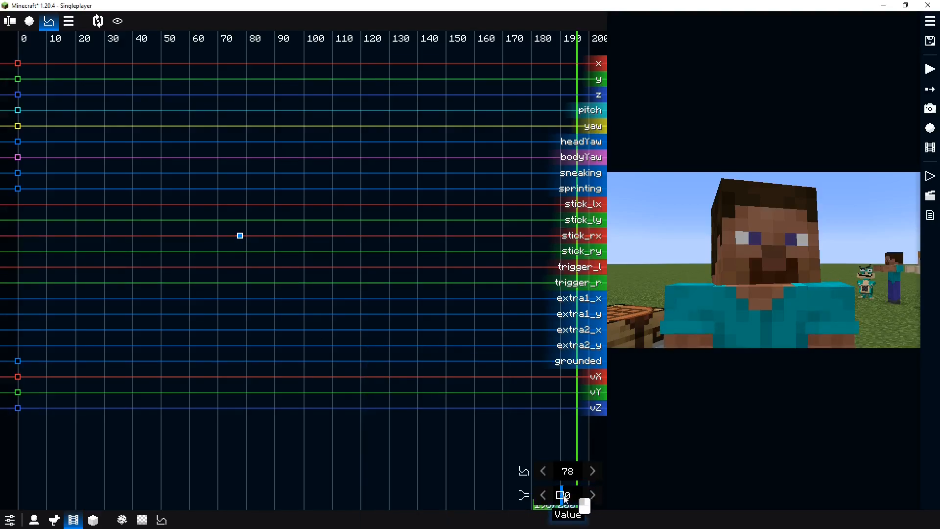
pyautogui.click(121, 204)
pyautogui.doubleClick(120, 204)
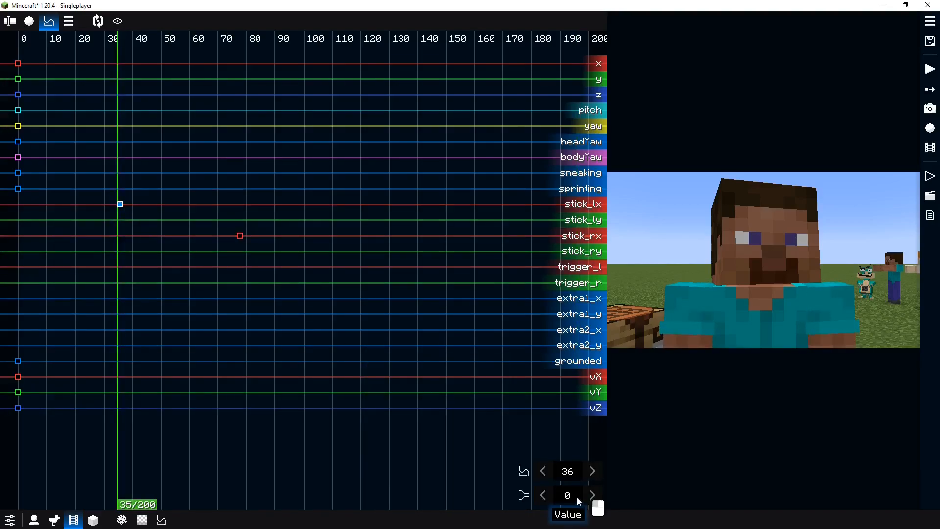
pyautogui.moveTo(577, 496); pyautogui.dragTo(634, 503)
# Remove the stick_rx and stick_lx keyframes from the actor's tracks.
pyautogui.moveTo(84, 174); pyautogui.dragTo(341, 279)
pyautogui.rightClick(231, 227)
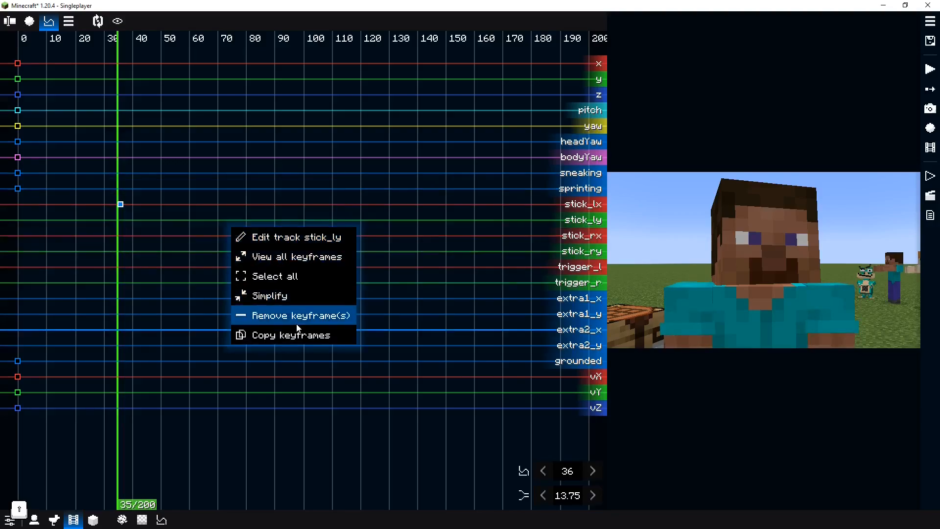
pyautogui.click(289, 317)
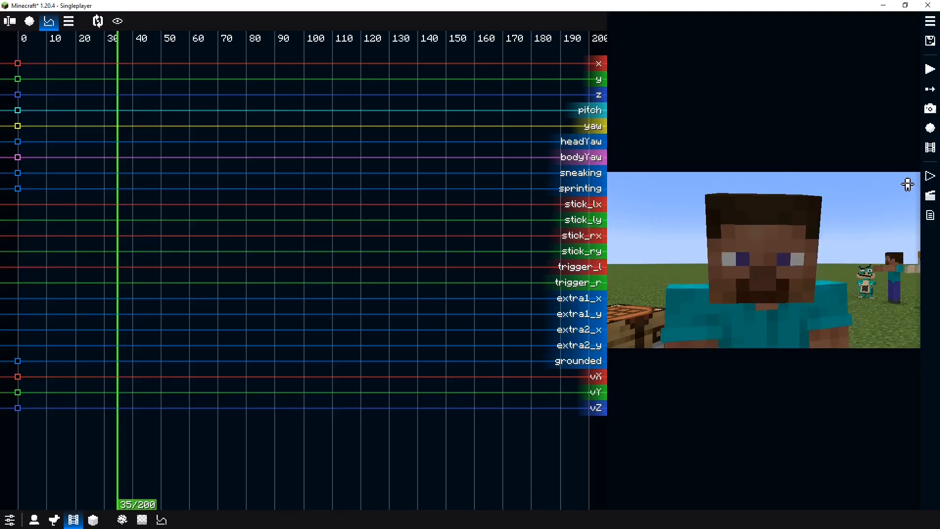
# Take control of Steve at tick 35, walk him across the grass without recording and release control.
pyautogui.press('h')
pyautogui.press('h')
pyautogui.press('w')
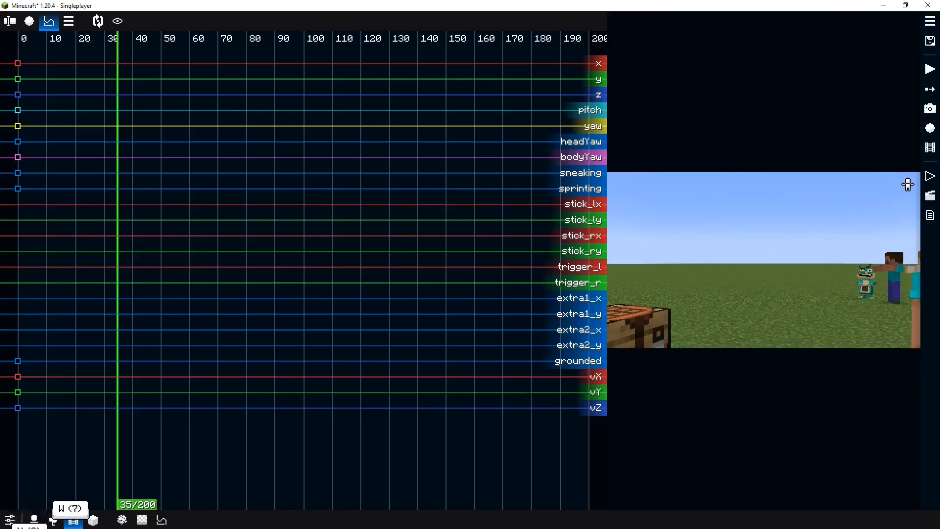
pyautogui.press('w')
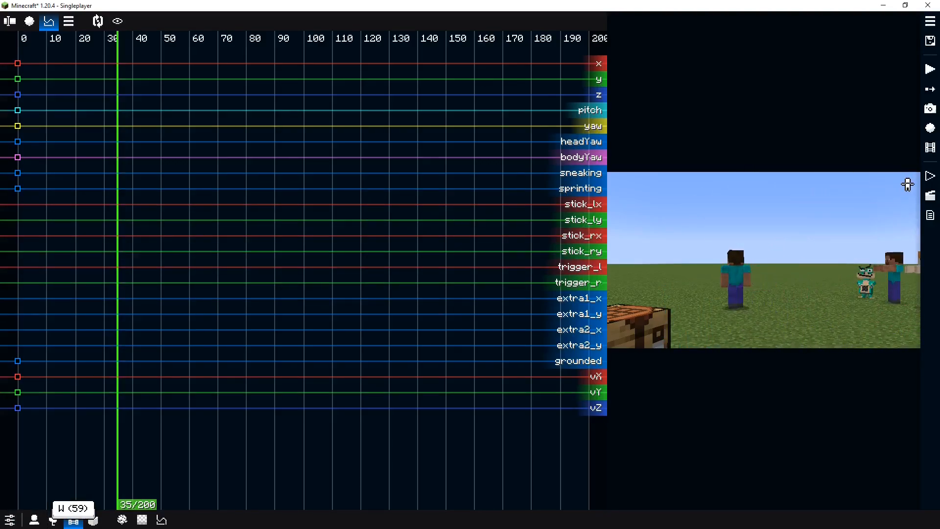
pyautogui.press('h')
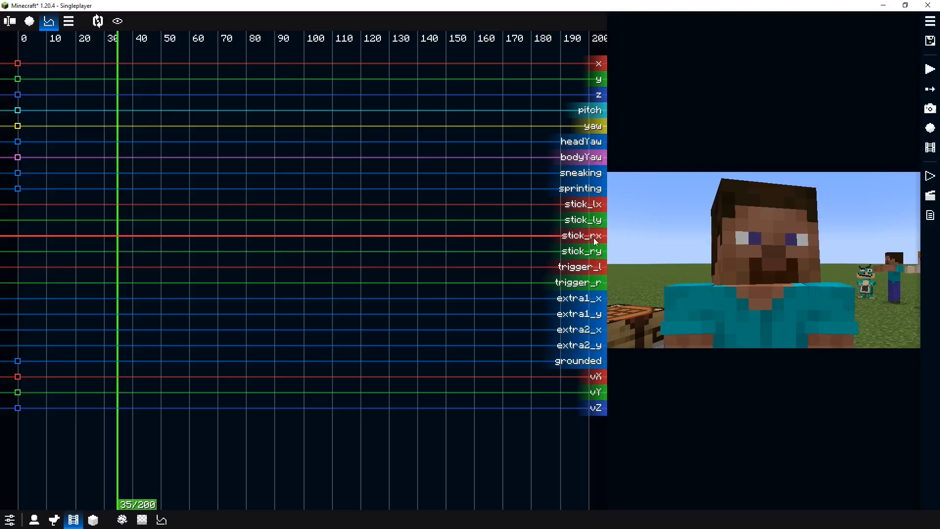
# Open the models folder from the utility panel, load the steve model in Blockbench and examine it from the front.
pyautogui.press('F6')
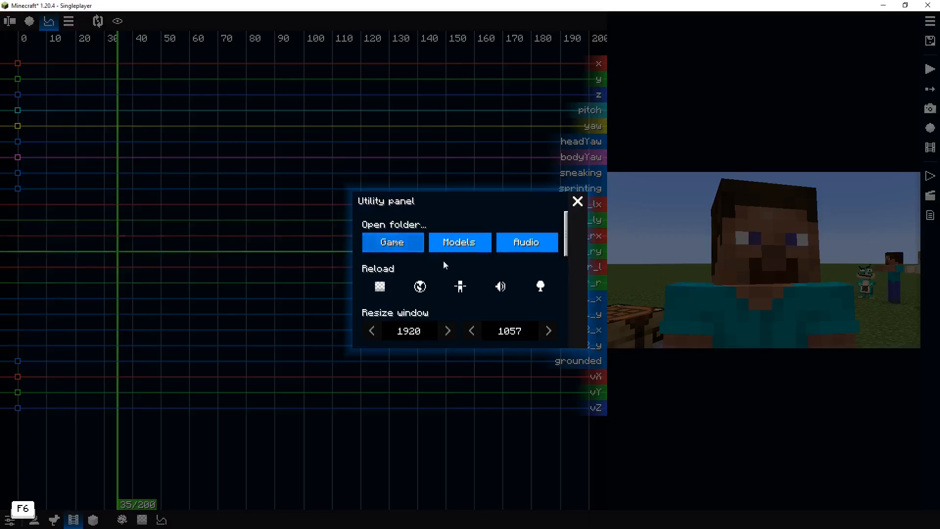
pyautogui.click(460, 248)
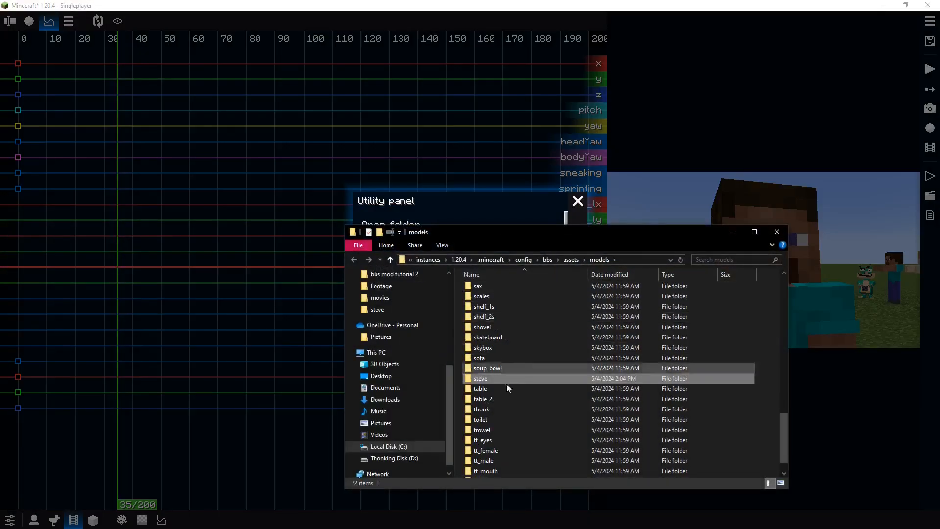
pyautogui.doubleClick(481, 379)
pyautogui.click(492, 301)
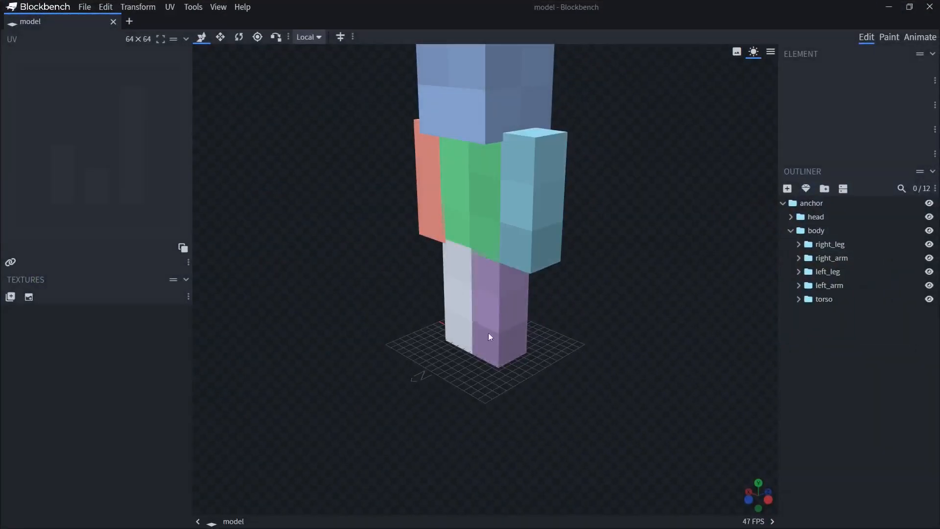
pyautogui.moveTo(489, 336); pyautogui.dragTo(776, 315)
pyautogui.moveTo(633, 290); pyautogui.dragTo(626, 352)
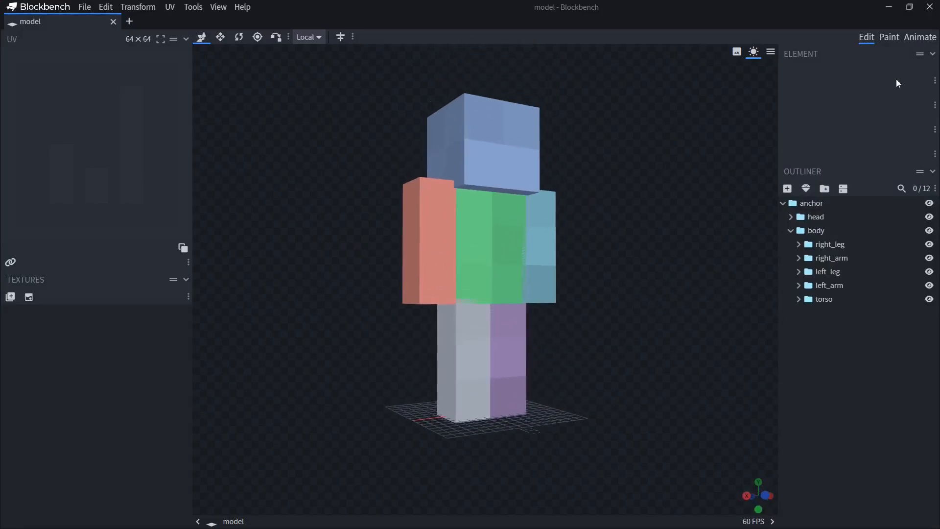
# Open the model's idle animation and inspect the expressions in the head's rotation keyframe at time 0.
pyautogui.click(920, 38)
pyautogui.click(64, 93)
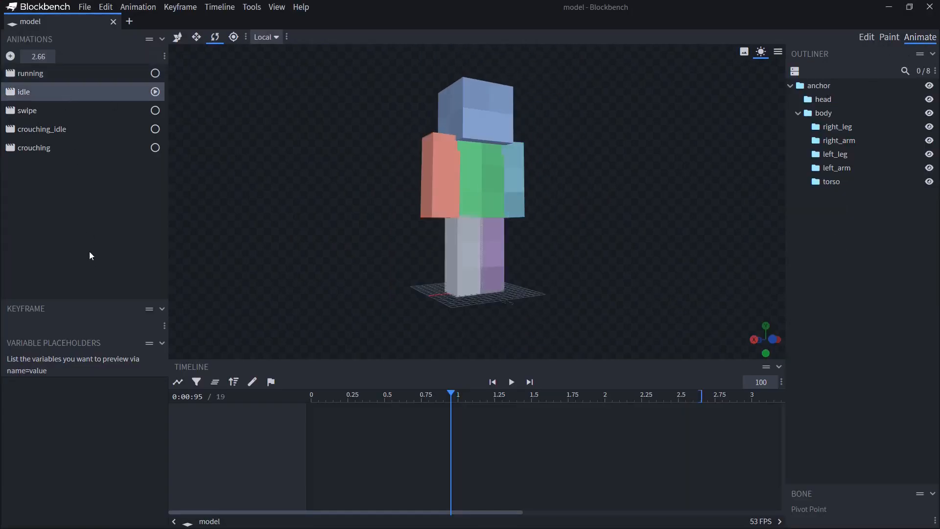
pyautogui.click(494, 132)
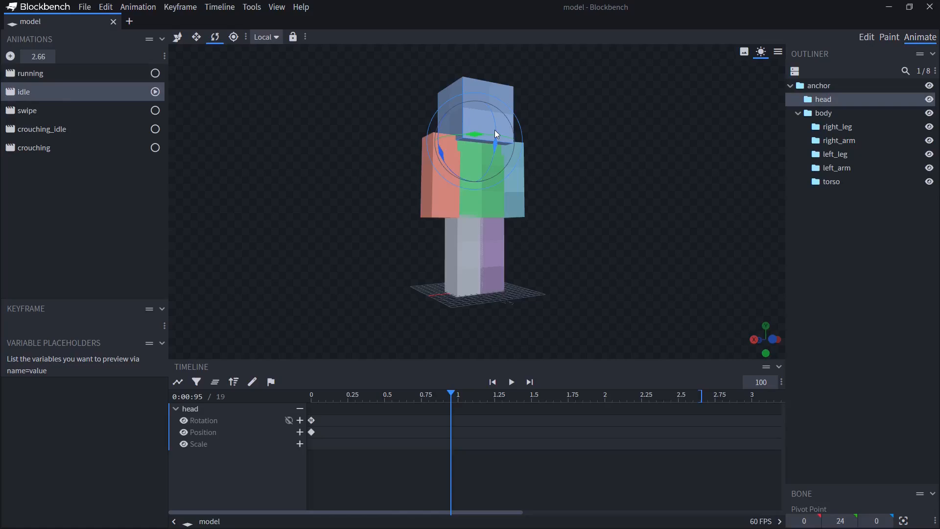
pyautogui.click(311, 420)
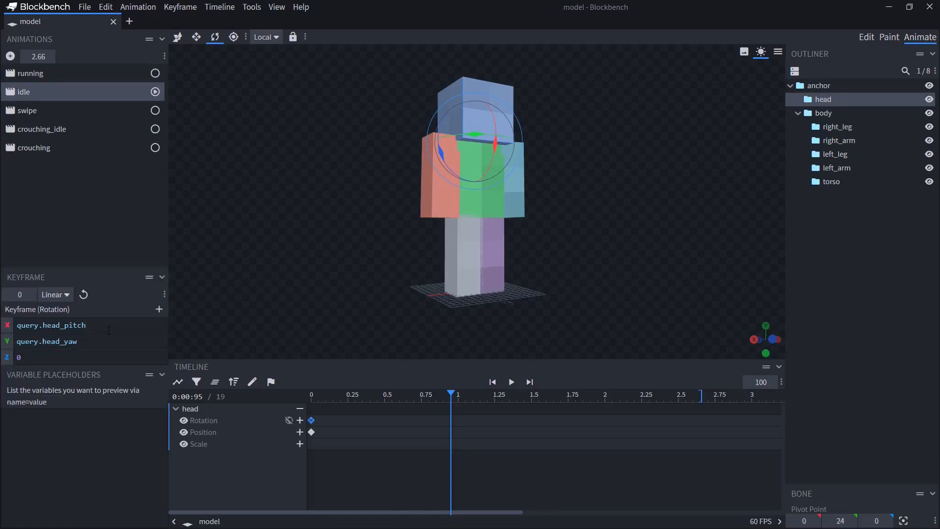
# Switch to the browser and read the available variables table on the bbs-mod-wiki Models page.
pyautogui.hotkey('alt', 'Tab')
pyautogui.scroll(15, 692, 390)
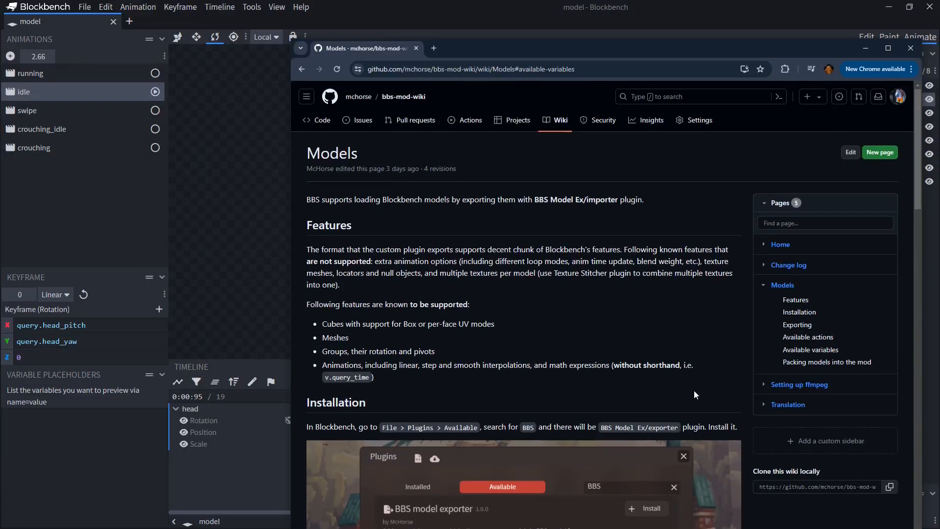
pyautogui.scroll(-15, 675, 334)
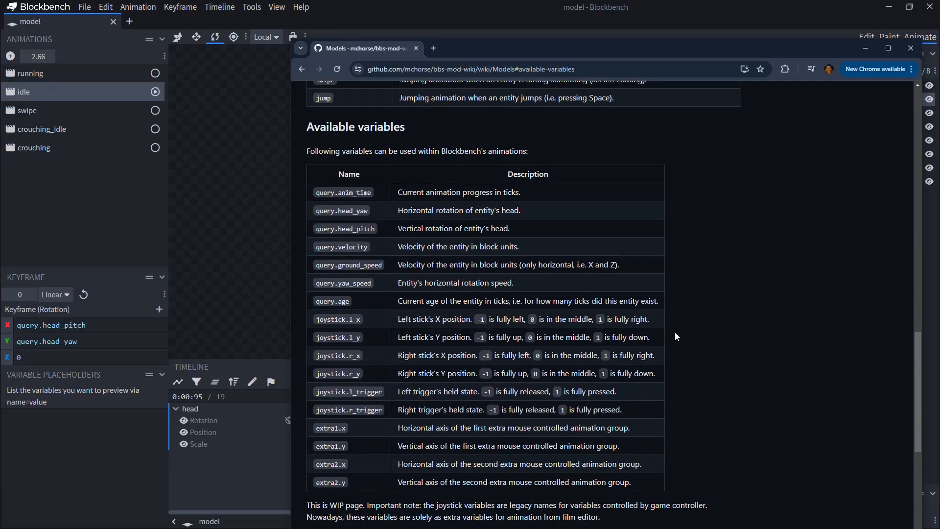
pyautogui.scroll(-1, 675, 337)
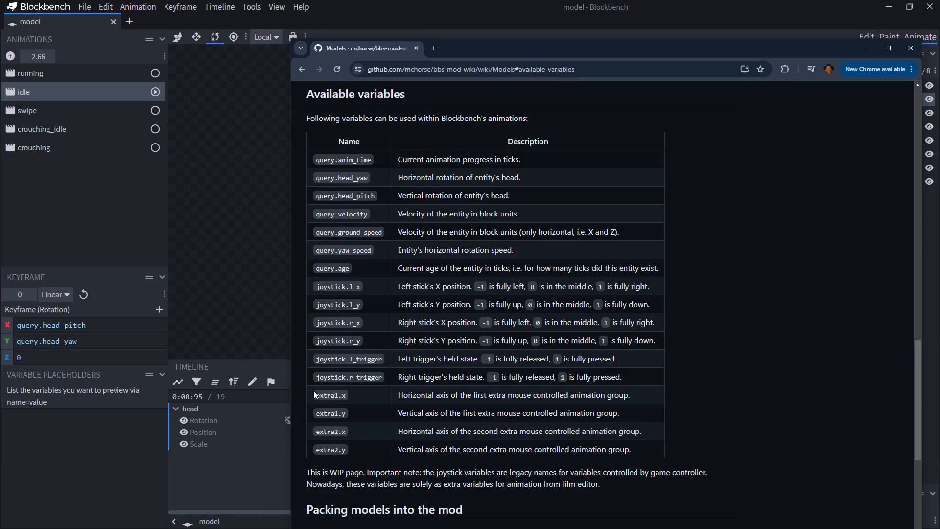
# Switch to Blockbench and set the idle head rotation keyframe's X expression to query.head_pitch + extra2.y * 90, copying the variable from the wiki.
pyautogui.click(316, 414)
pyautogui.click(238, 342)
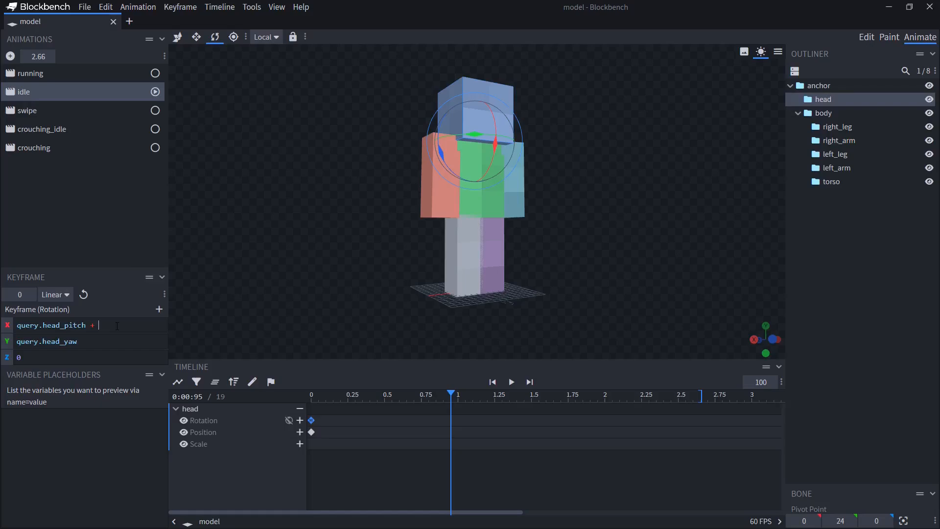
pyautogui.hotkey('alt', 'Tab')
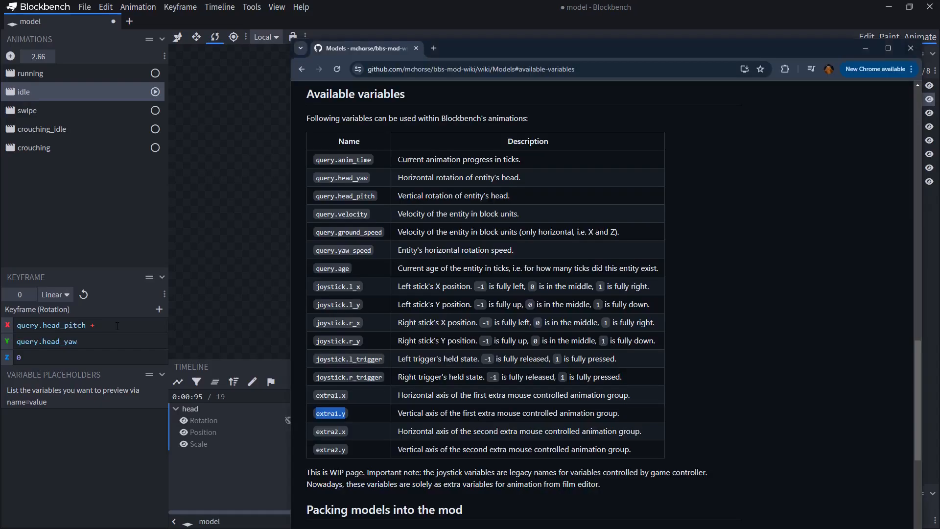
pyautogui.moveTo(348, 451); pyautogui.dragTo(317, 448)
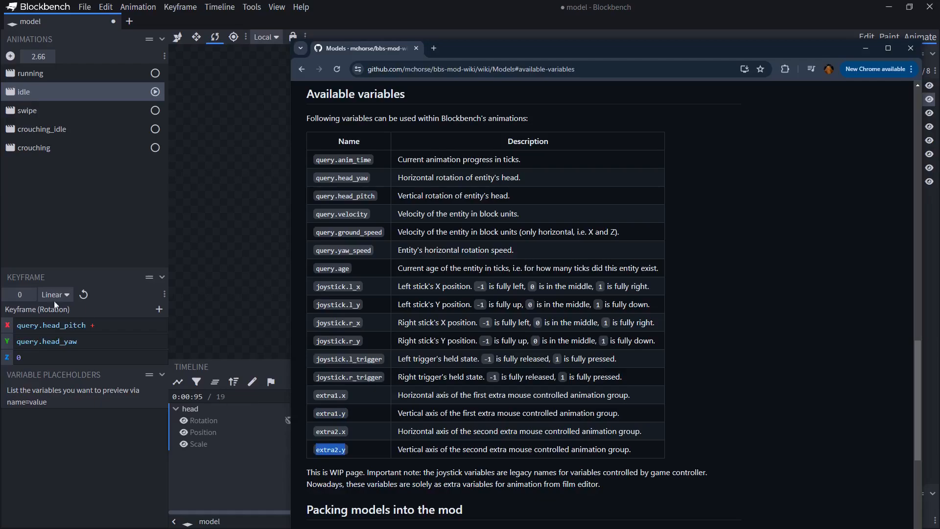
pyautogui.hotkey('ctrl', 'c')
pyautogui.hotkey('alt', 'Tab')
pyautogui.hotkey('ctrl', 'v')
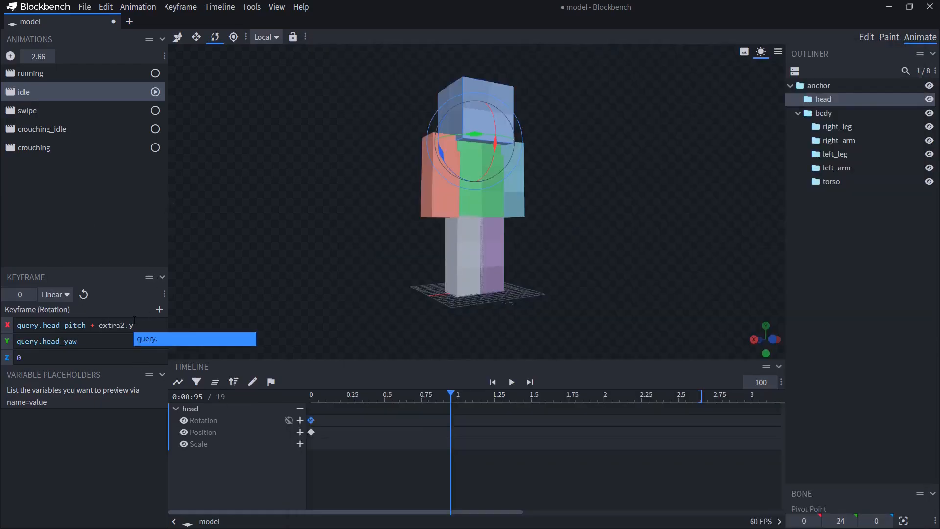
pyautogui.click(140, 326)
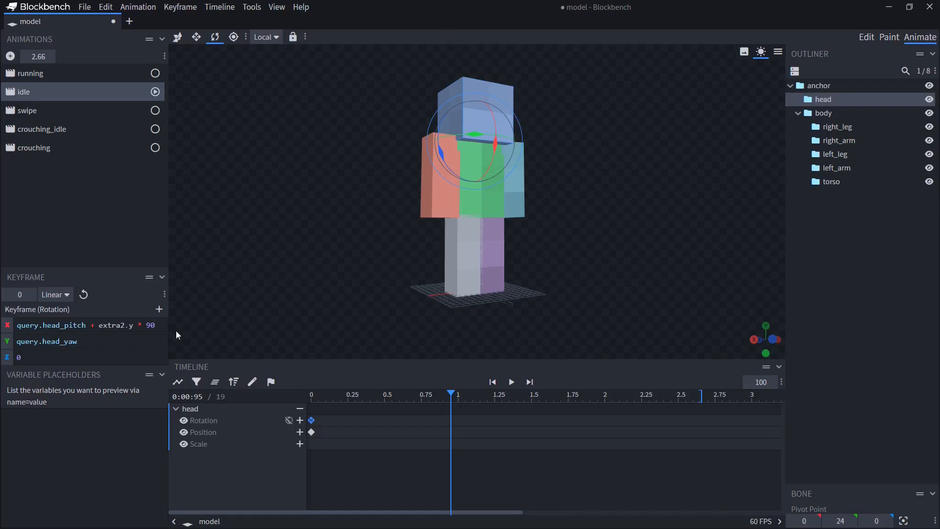
# Reuse the extra variable term in the Y expression, making it query.head_yaw + extra2.x * 60.
pyautogui.moveTo(90, 330); pyautogui.dragTo(164, 331)
pyautogui.hotkey('ctrl', 'c')
pyautogui.click(96, 343)
pyautogui.hotkey('ctrl', 'v')
pyautogui.moveTo(108, 342); pyautogui.dragTo(110, 341)
pyautogui.press('Right')
pyautogui.press('Right')
pyautogui.press('Right')
pyautogui.press('BackSpace')
pyautogui.write('x')
pyautogui.press('Left')
pyautogui.press('Left')
pyautogui.press('BackSpace')
pyautogui.write('2')
pyautogui.press('Left')
pyautogui.doubleClick(142, 341)
pyautogui.write('45')
# Save the project, export it as a BBS model over steve.bbs.json, and close the utility panel back in Minecraft.
pyautogui.click(86, 6)
pyautogui.hotkey('ctrl', 's')
pyautogui.click(86, 6)
pyautogui.moveTo(104, 183)
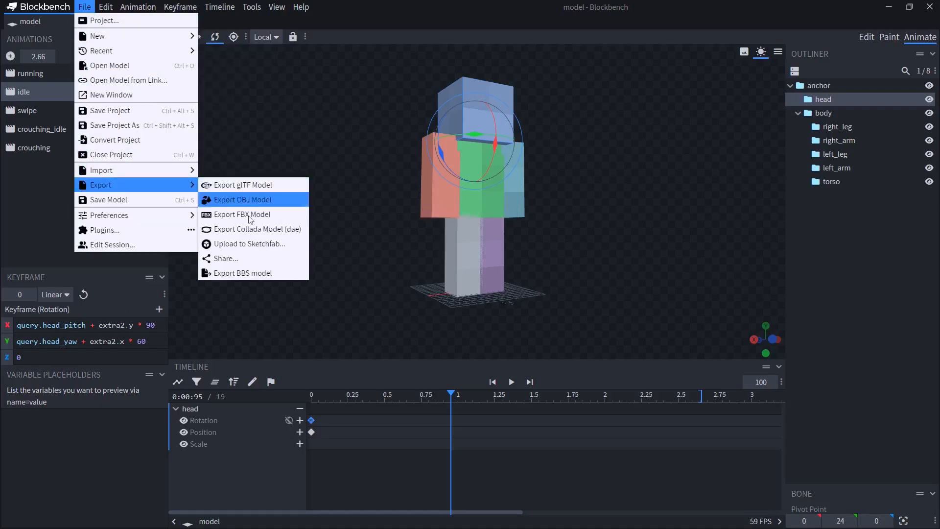
pyautogui.click(251, 274)
pyautogui.click(518, 158)
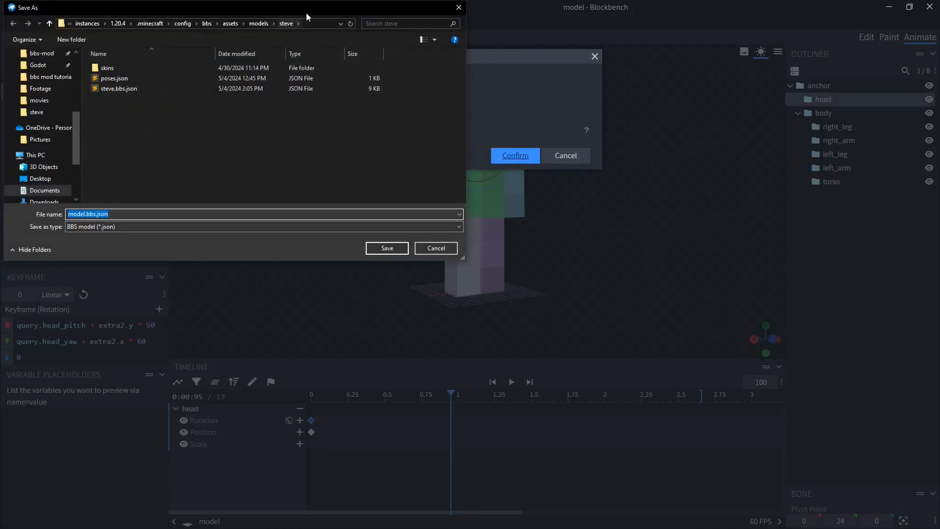
pyautogui.doubleClick(126, 91)
pyautogui.click(498, 272)
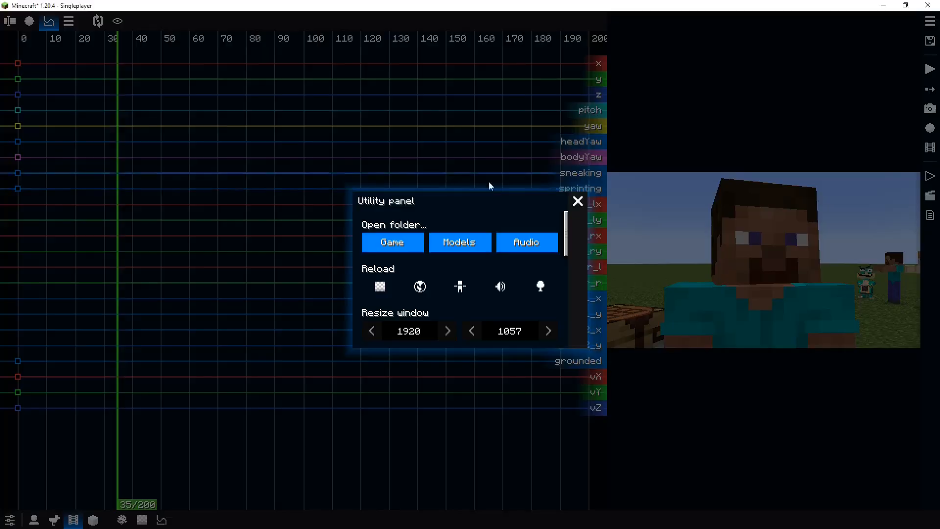
pyautogui.click(577, 201)
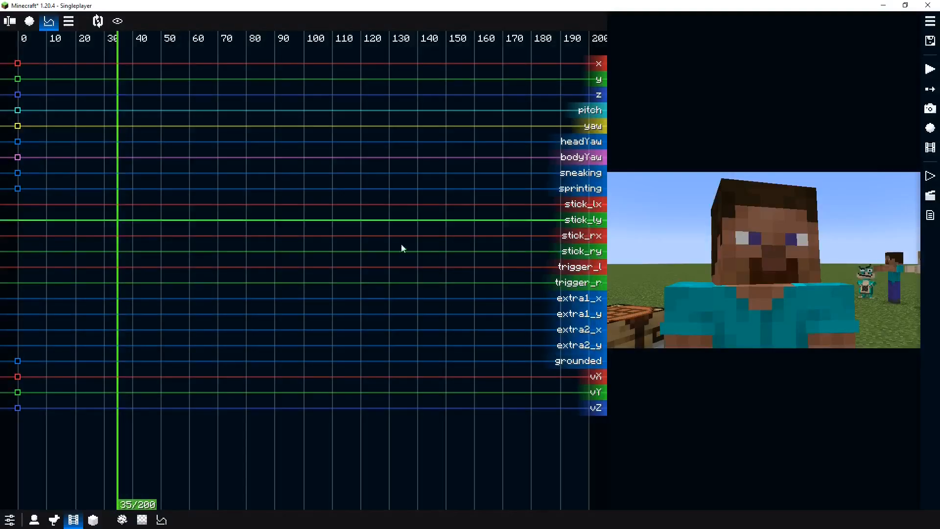
pyautogui.click(120, 330)
pyautogui.moveTo(567, 498)
pyautogui.mouseDown()
pyautogui.moveTo(590, 499)
pyautogui.moveTo(552, 500)
pyautogui.moveTo(595, 498)
pyautogui.moveTo(577, 499)
pyautogui.mouseUp()
pyautogui.click(148, 349)
pyautogui.doubleClick(148, 347)
pyautogui.keyDown('shift'); pyautogui.moveTo(79, 308); pyautogui.dragTo(189, 373); pyautogui.keyUp('shift')
pyautogui.rightClick(146, 326)
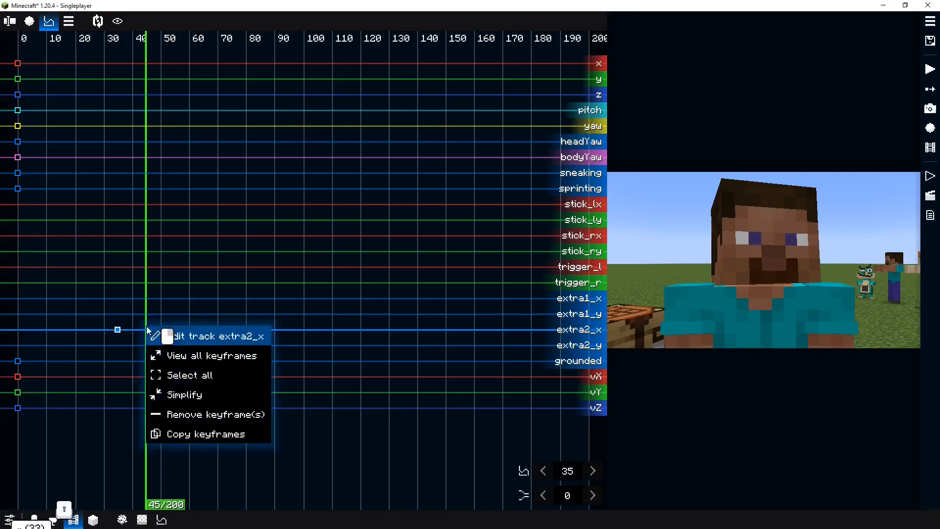
pyautogui.click(212, 414)
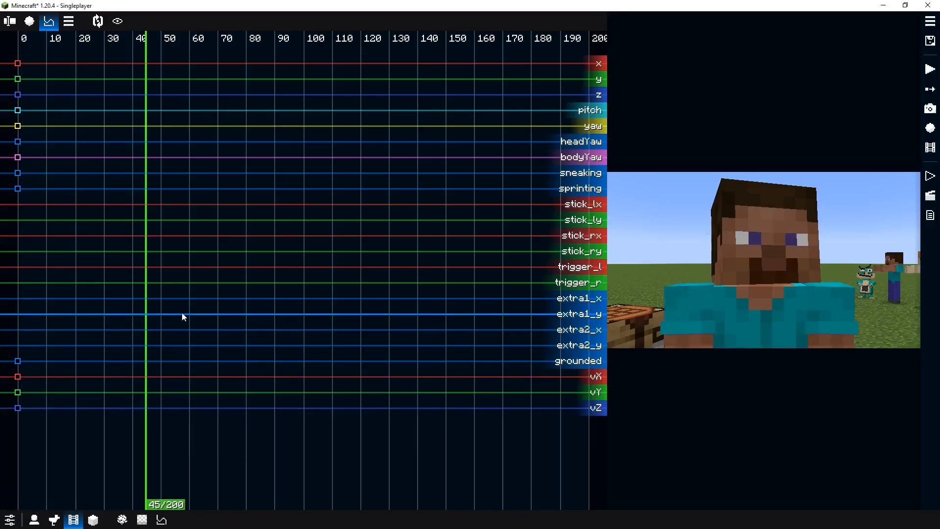
# Take control of Steve, steer his head in Extra 2 mode without recording, and release control.
pyautogui.press('h')
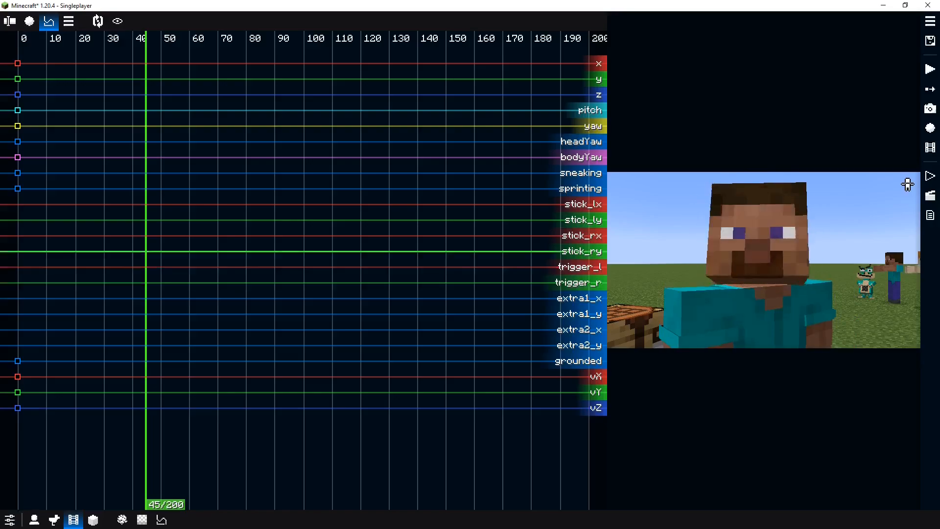
pyautogui.press('6')
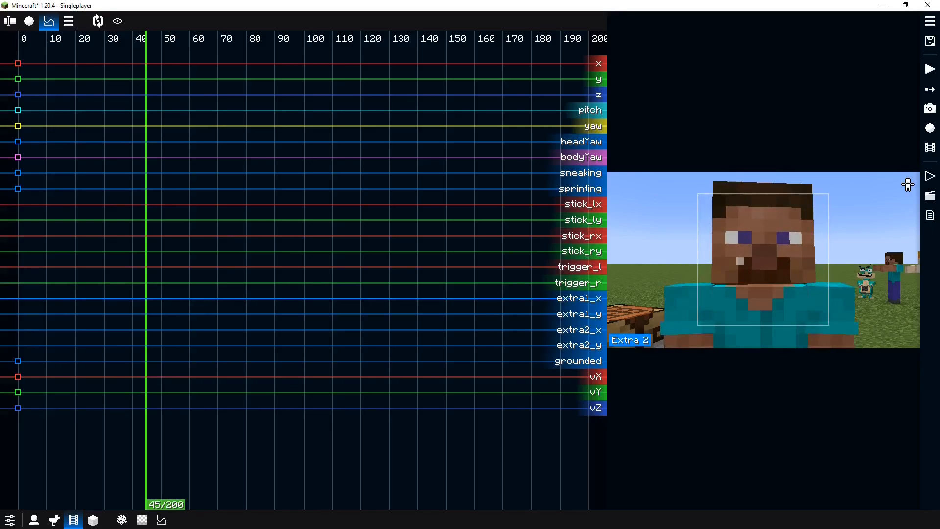
pyautogui.press('h')
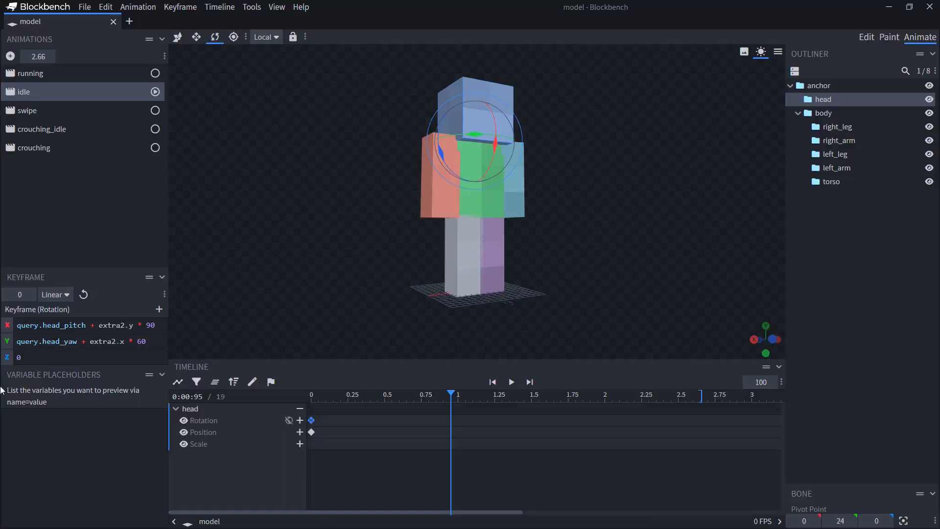
# In Blockbench, change the head rotation expressions to query.head_pitch + extra2.y * 70 for X and query.head_yaw - extra2.x * 45 for Y.
pyautogui.press('BackSpace')
pyautogui.write('-')
pyautogui.moveTo(140, 342); pyautogui.dragTo(147, 341)
pyautogui.write('45')
pyautogui.click(154, 327)
pyautogui.moveTo(195, 184)
pyautogui.mouseDown()
pyautogui.moveTo(220, 180)
pyautogui.moveTo(208, 195)
pyautogui.mouseUp()
# Save the edited project and export it again as a BBS model over steve.bbs.json.
pyautogui.hotkey('ctrl', 's')
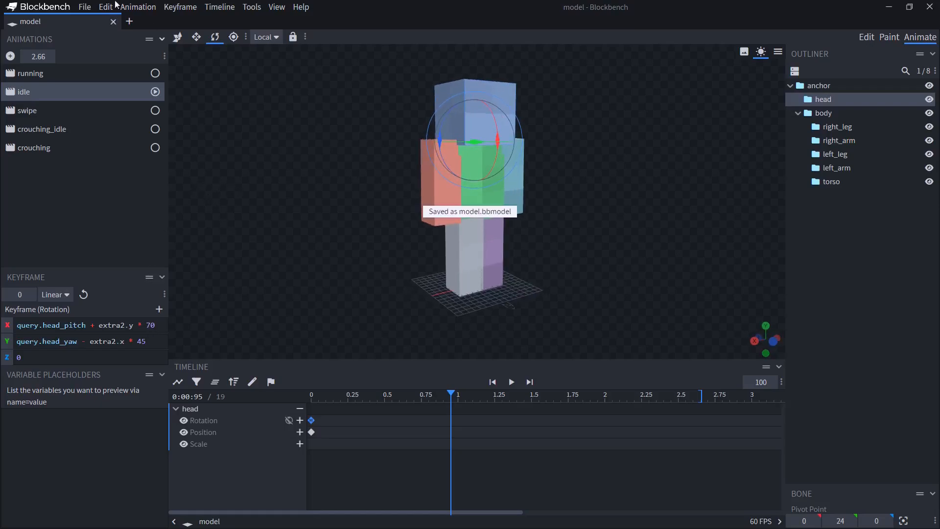
pyautogui.click(89, 7)
pyautogui.moveTo(125, 185)
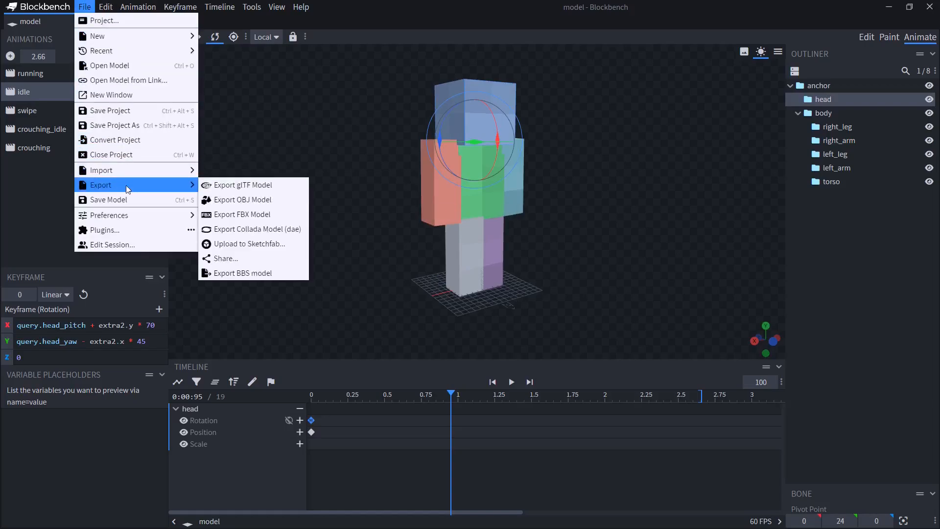
pyautogui.click(262, 274)
pyautogui.click(512, 151)
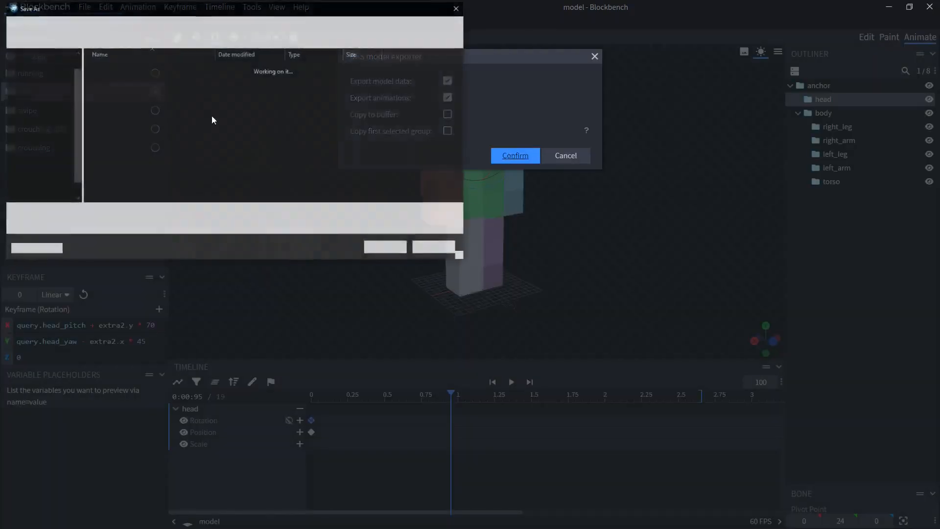
pyautogui.doubleClick(124, 90)
pyautogui.click(498, 270)
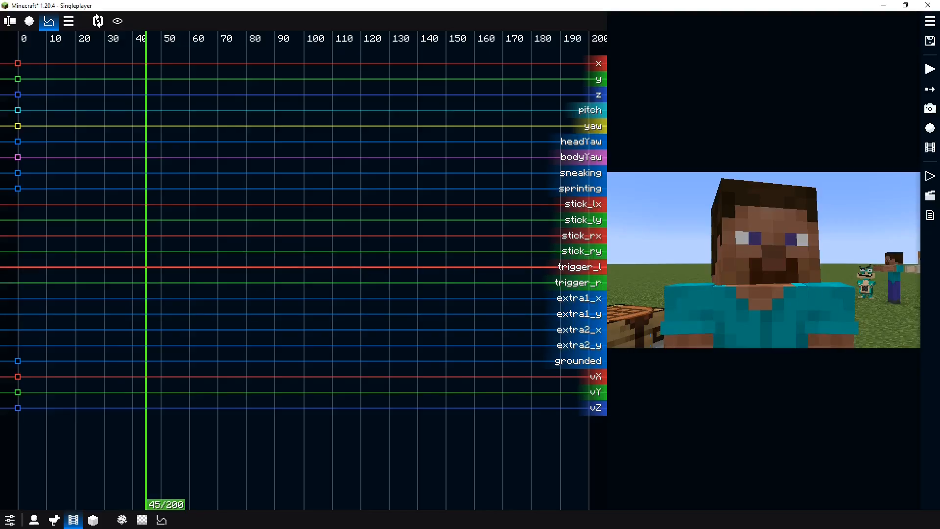
# Back in Minecraft, test the revised head movement on Steve in Extra 2 mode and release control.
pyautogui.moveTo(906, 184); pyautogui.dragTo(907, 184)
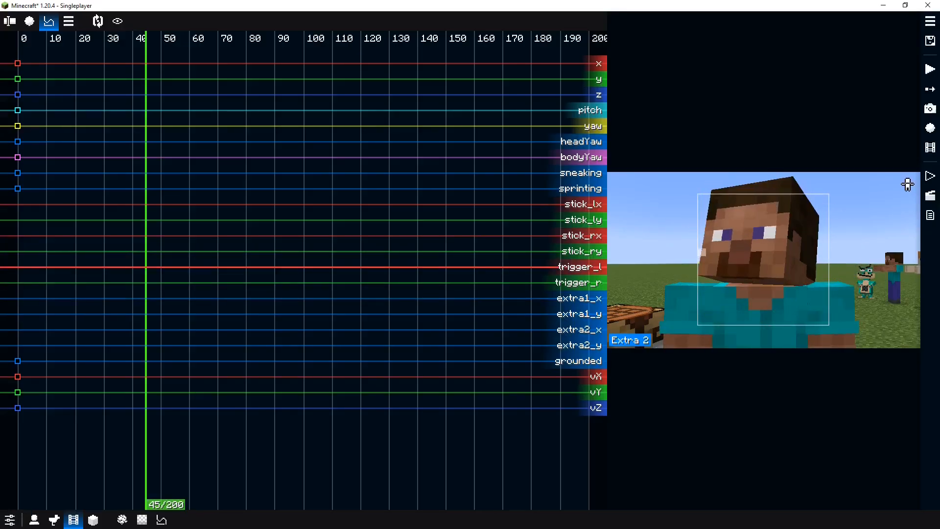
pyautogui.press('h')
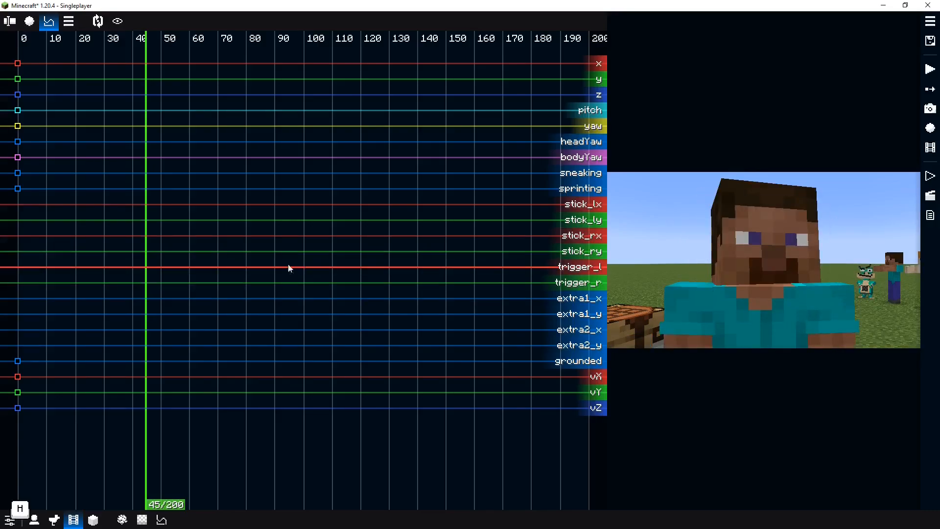
# Record all of Steve's tracks from tick 0 while walking him across the grass, and stop the recording.
pyautogui.moveTo(123, 255); pyautogui.dragTo(15, 249)
pyautogui.hotkey('ctrl', 'r')
pyautogui.press('1')
pyautogui.press('1')
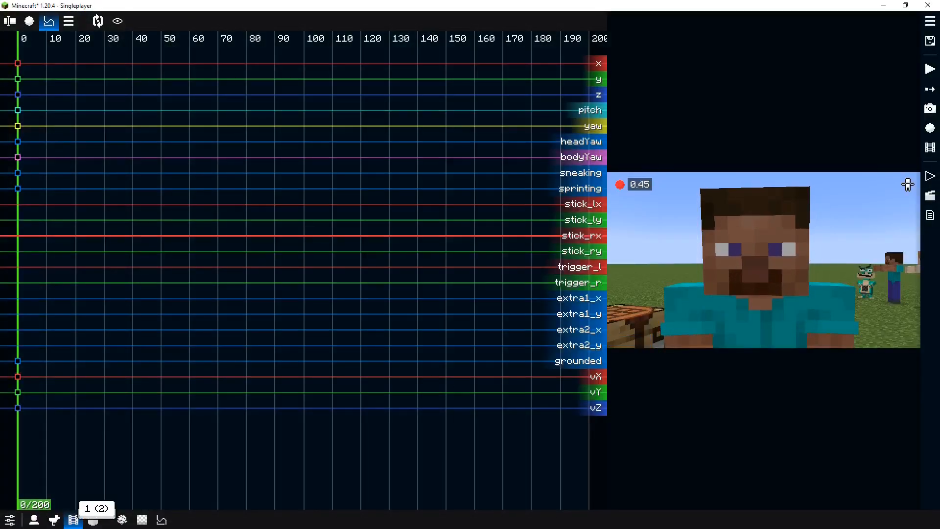
pyautogui.press('w')
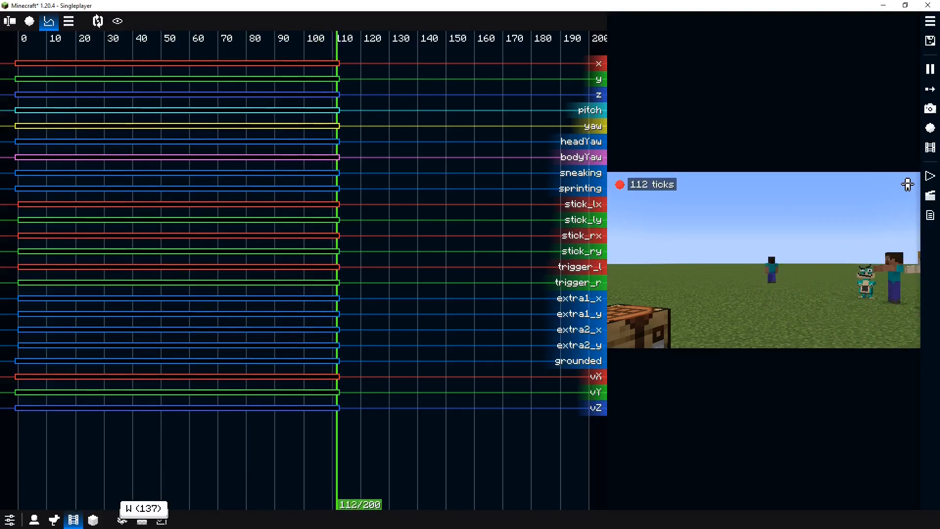
pyautogui.press('h')
# Play back the recorded walk with the camera orbiting Steve.
pyautogui.press('space')
pyautogui.press('o')
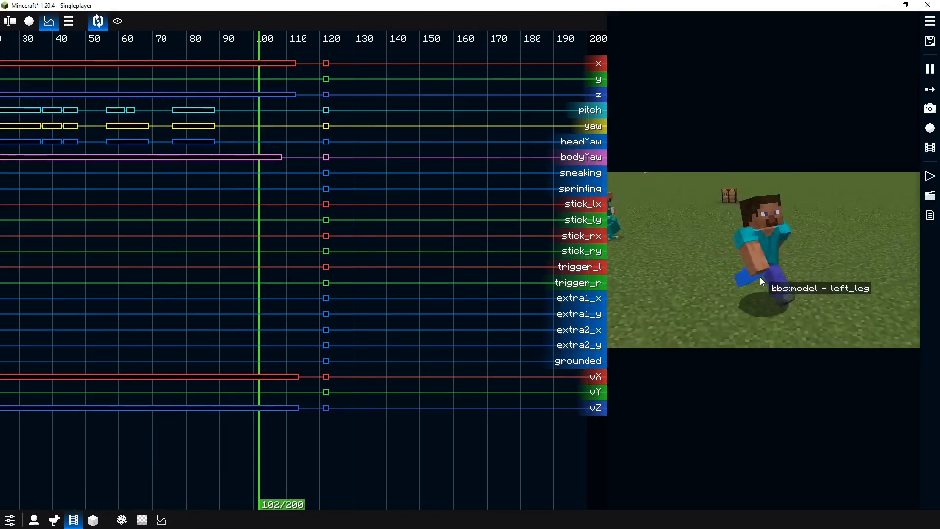
pyautogui.moveTo(223, 223); pyautogui.dragTo(1, 210)
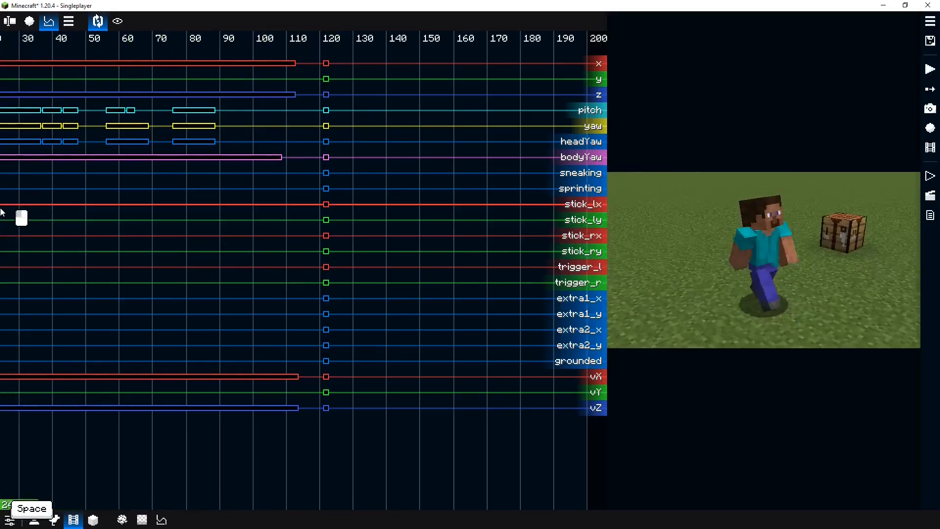
# Record only the Extra 2 keyframe group from tick 0, turning Steve's head during the walk, and stop the recording.
pyautogui.moveTo(53, 215); pyautogui.dragTo(170, 216, button='middle')
pyautogui.scroll(-2, 171, 216)
pyautogui.moveTo(171, 220); pyautogui.dragTo(74, 220)
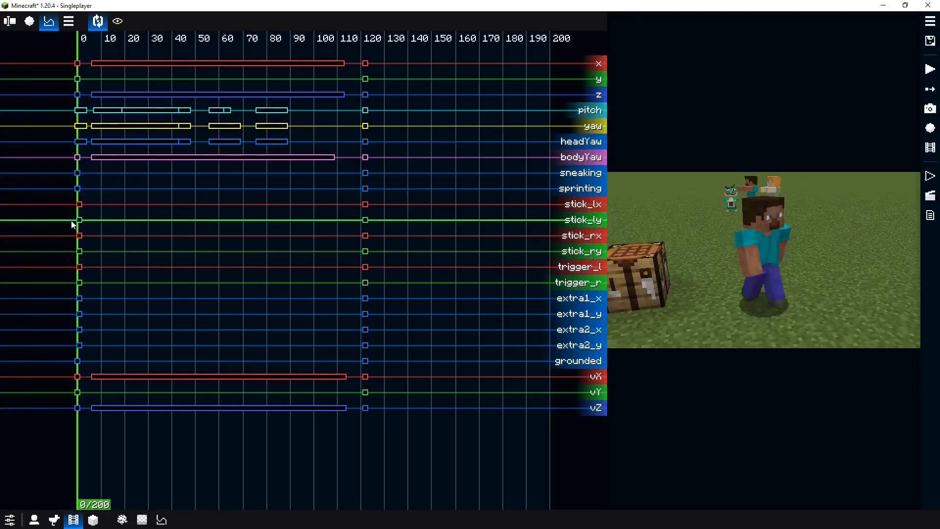
pyautogui.press('r')
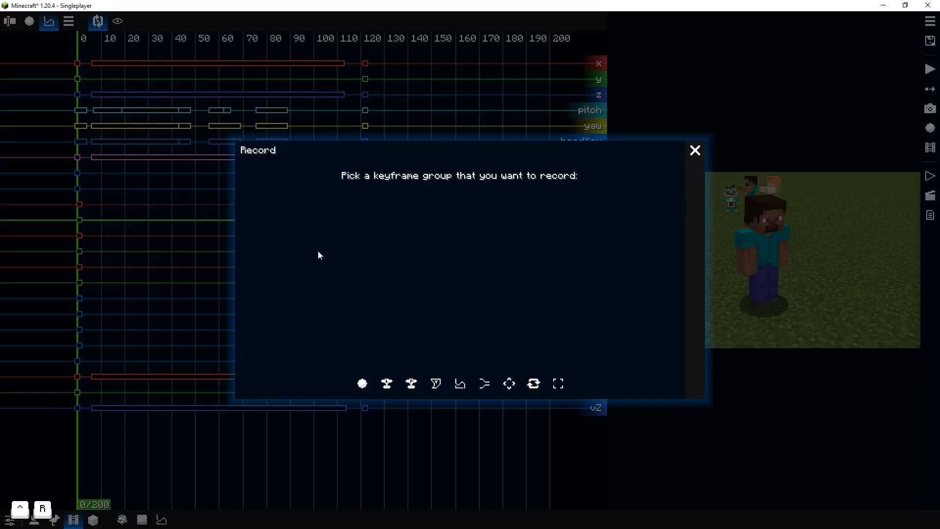
pyautogui.click(484, 384)
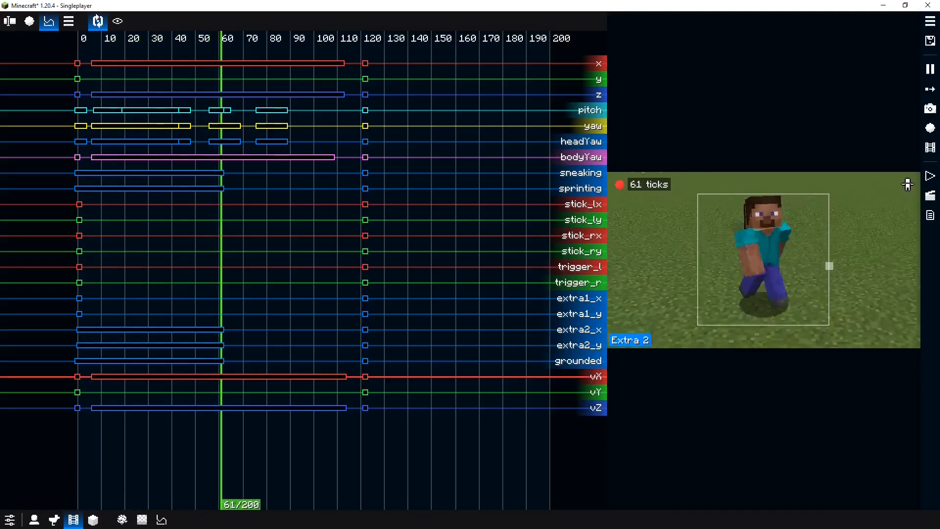
pyautogui.press('h')
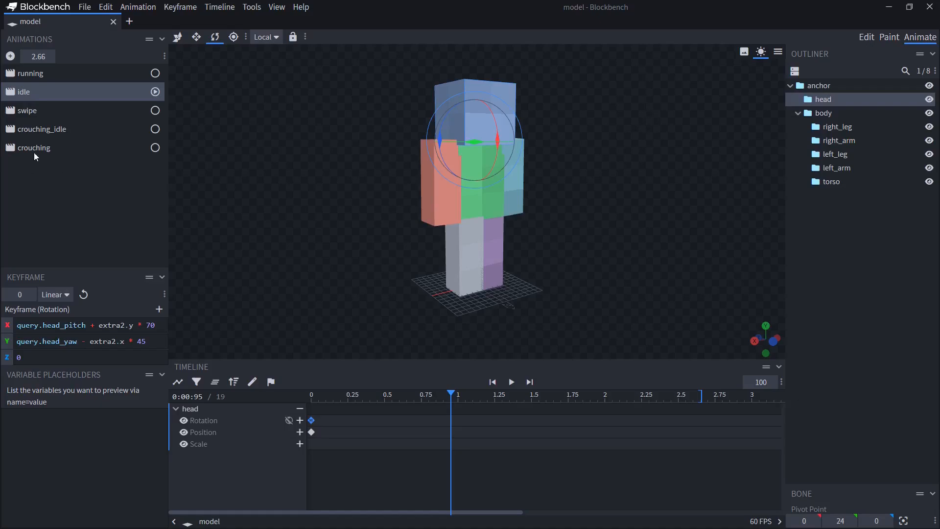
# In Blockbench, replace the running animation's head rotation keyframes with a copy of the idle animation's head rotation keyframe at time 0.
pyautogui.click(311, 432)
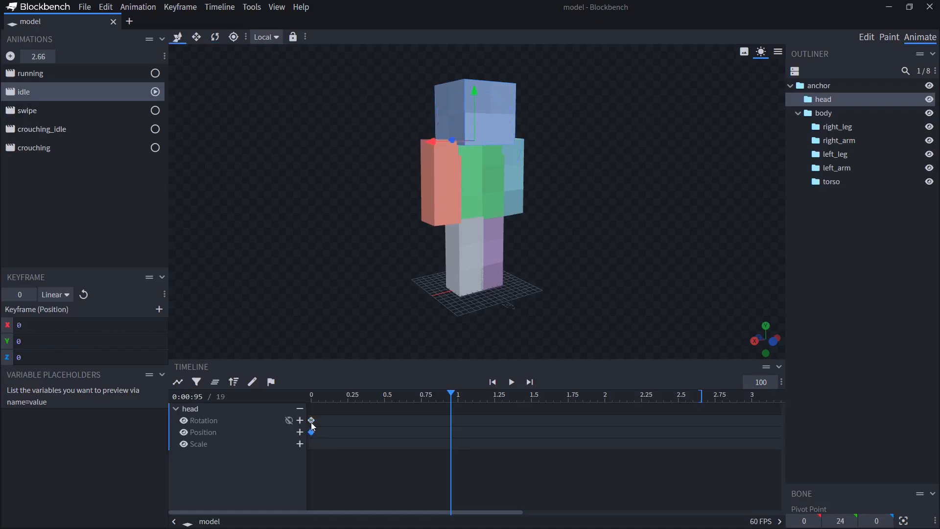
pyautogui.click(312, 420)
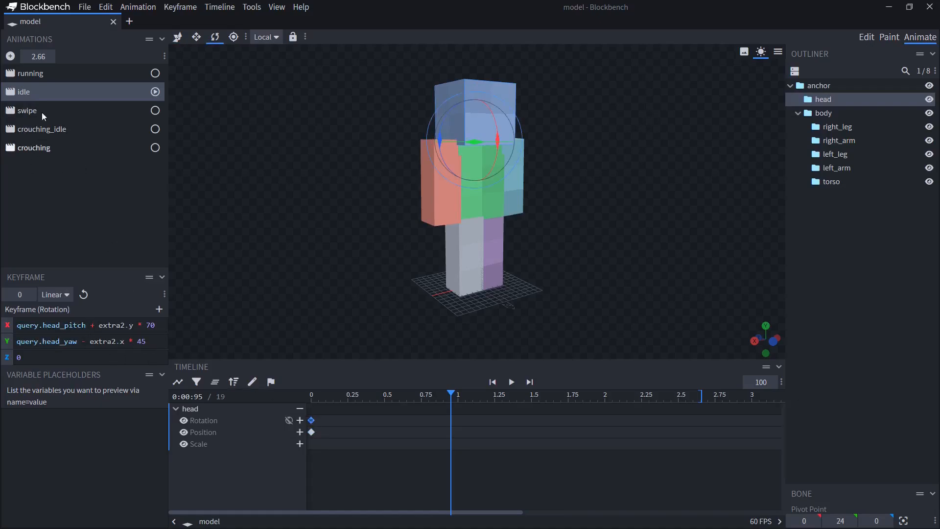
pyautogui.click(43, 75)
pyautogui.click(312, 420)
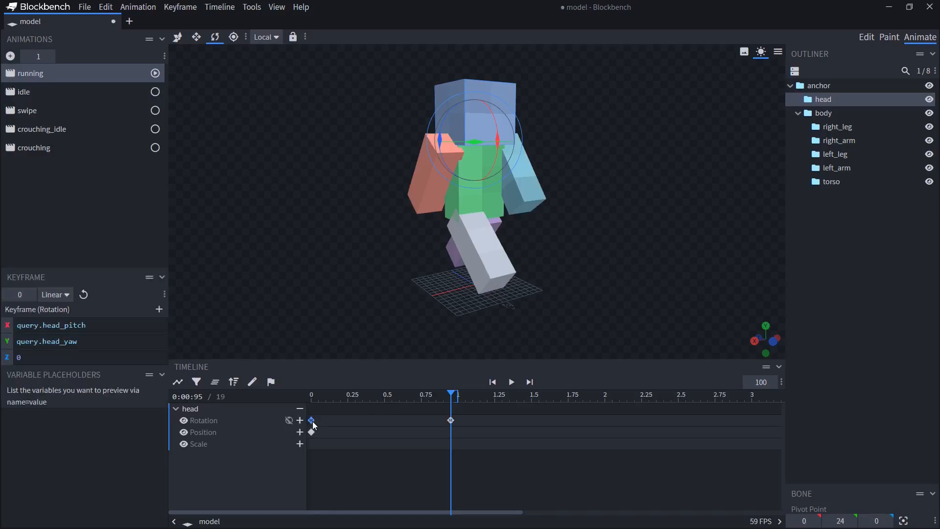
pyautogui.moveTo(451, 421); pyautogui.dragTo(420, 423)
pyautogui.press('Delete')
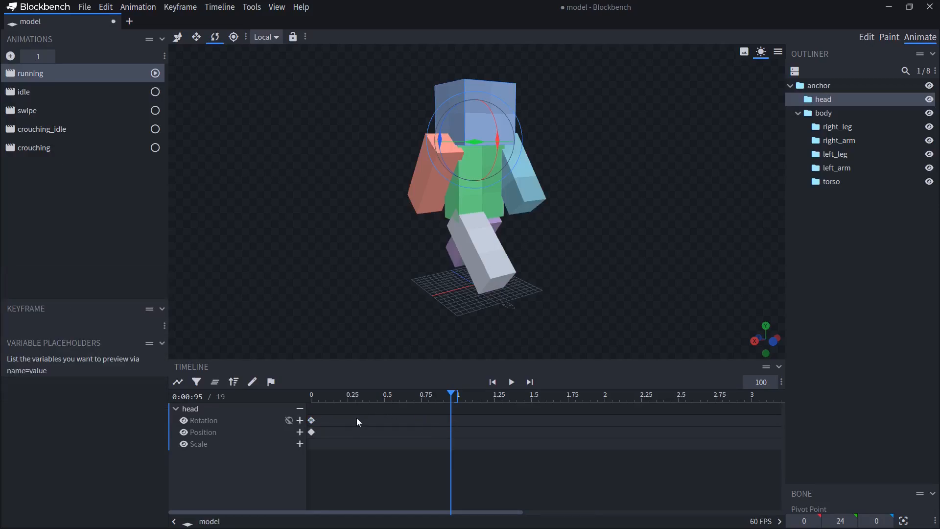
pyautogui.click(312, 420)
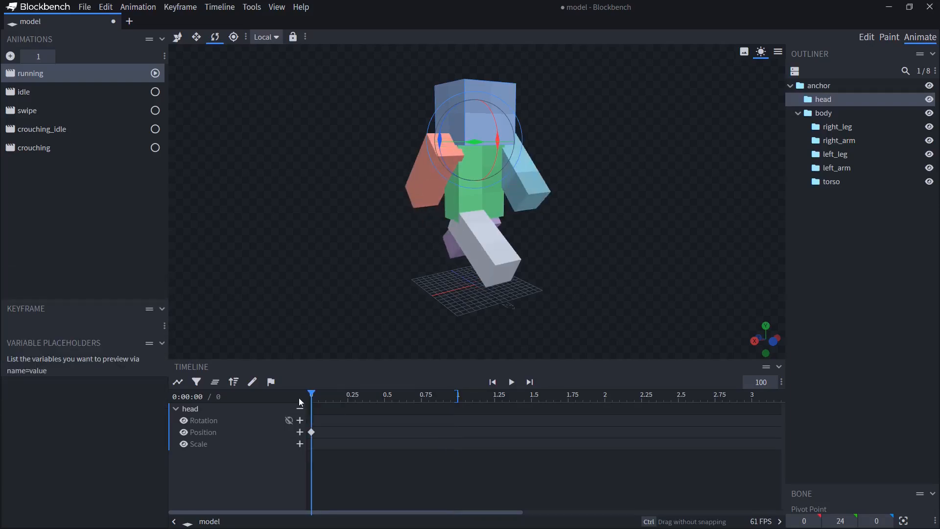
# Save the Blockbench model and export it as a BBS model, overwriting steve.bbs.json.
pyautogui.hotkey('ctrl', 's')
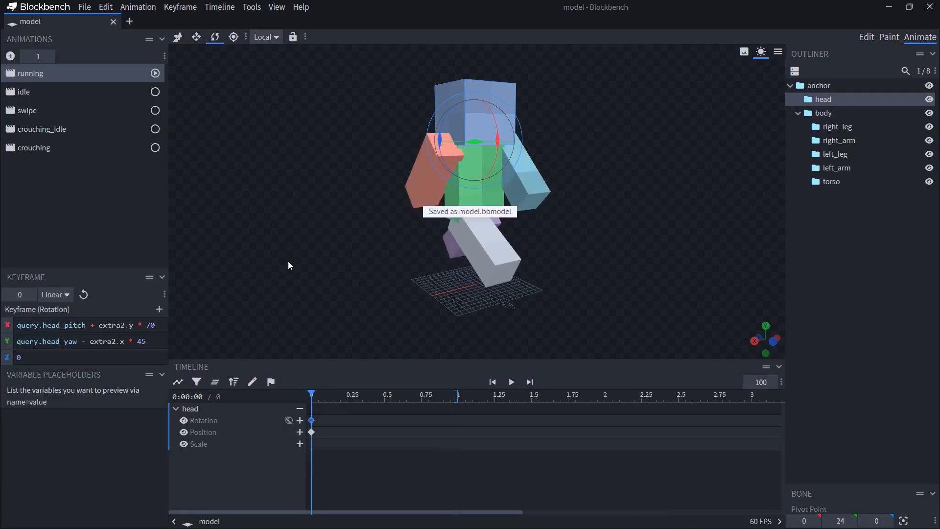
pyautogui.click(85, 7)
pyautogui.moveTo(105, 182)
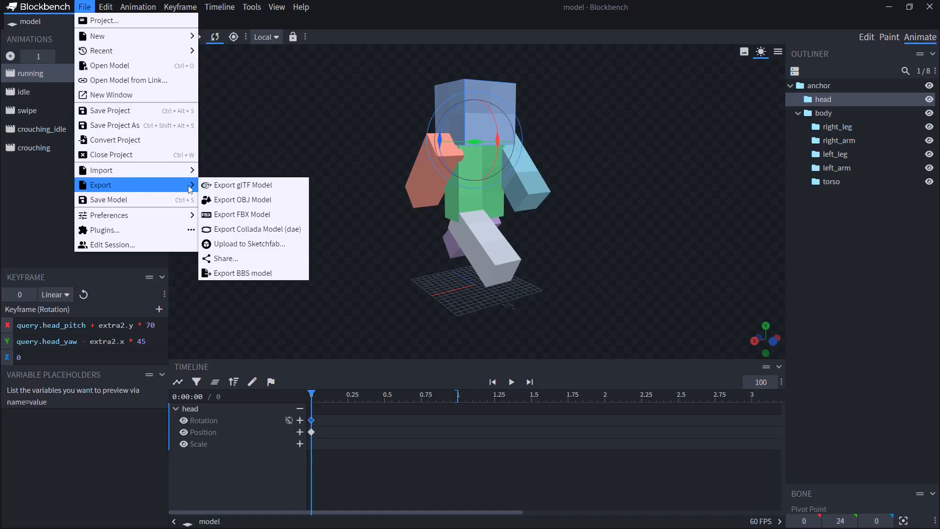
pyautogui.click(228, 268)
pyautogui.click(503, 157)
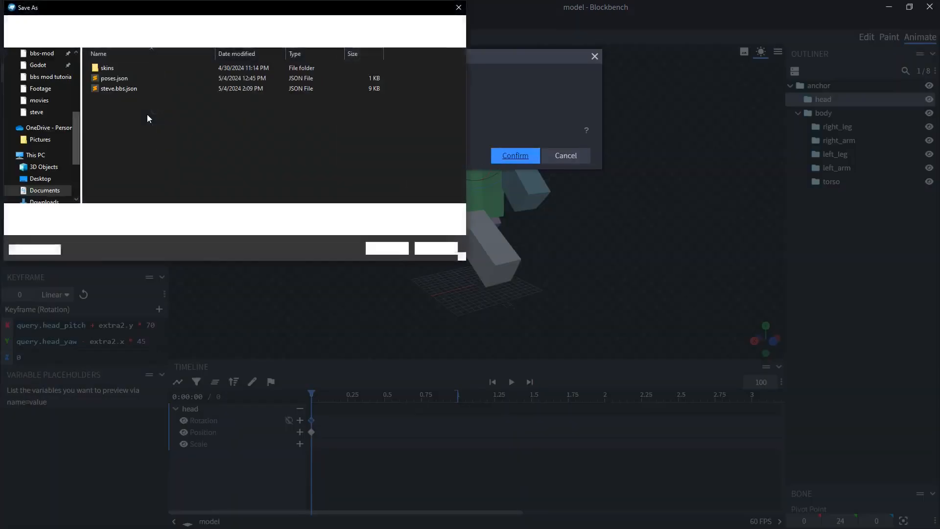
pyautogui.doubleClick(122, 87)
pyautogui.click(495, 271)
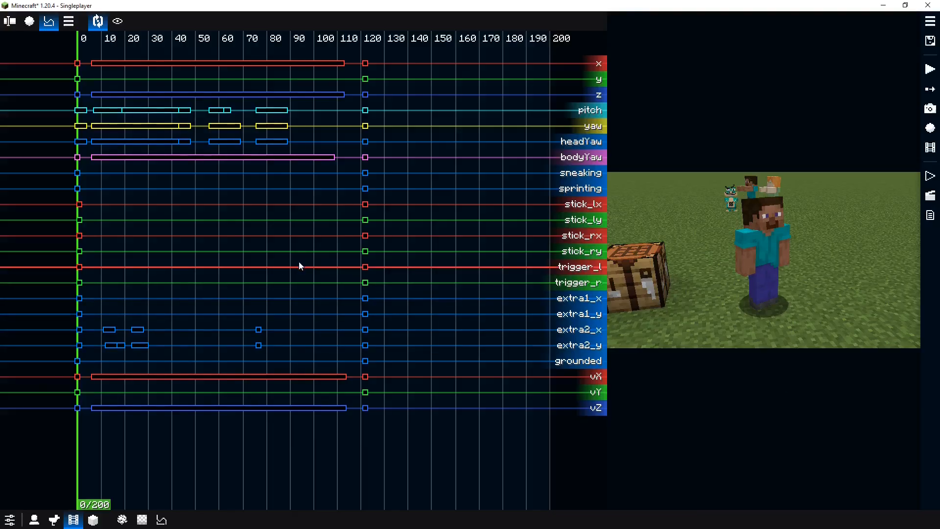
# In Minecraft, play back the start of Steve's recorded run and undo the last Extra 2 recording.
pyautogui.press('space')
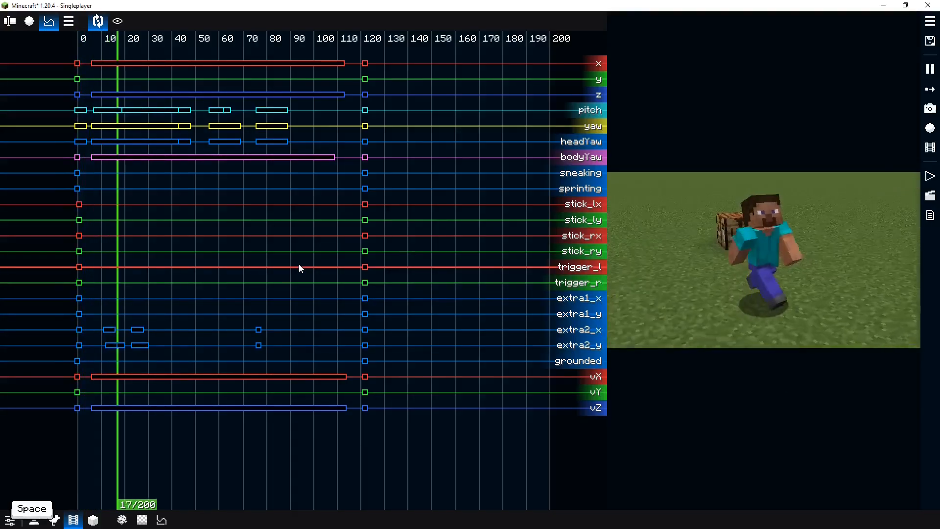
pyautogui.press('space')
pyautogui.hotkey('ctrl', 'z')
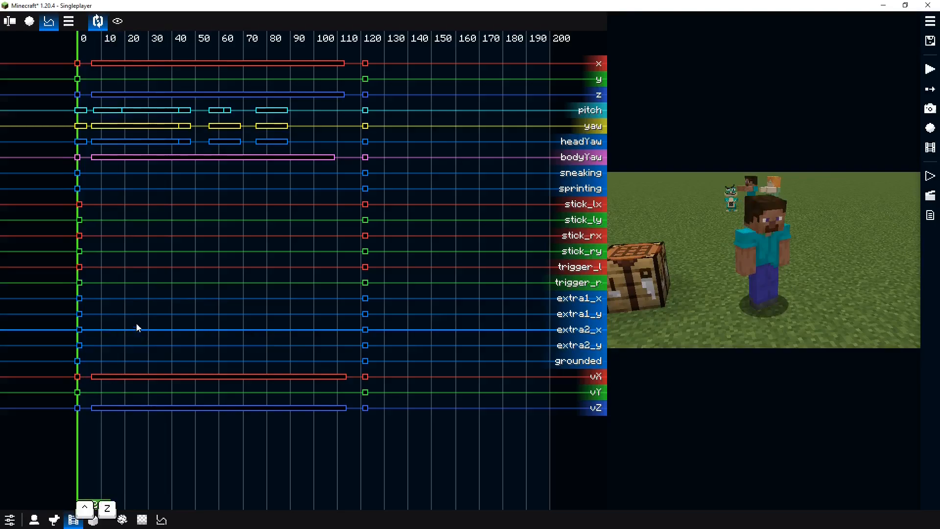
pyautogui.hotkey('ctrl', 'z')
# Record only the Extra 2 keyframe group from tick 0, turning Steve's head throughout the run, and stop the recording.
pyautogui.press('r')
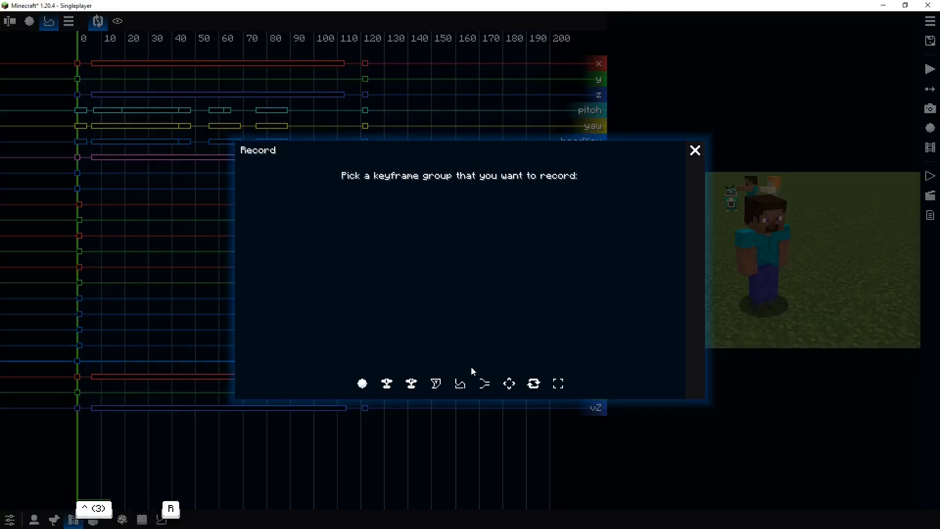
pyautogui.click(479, 386)
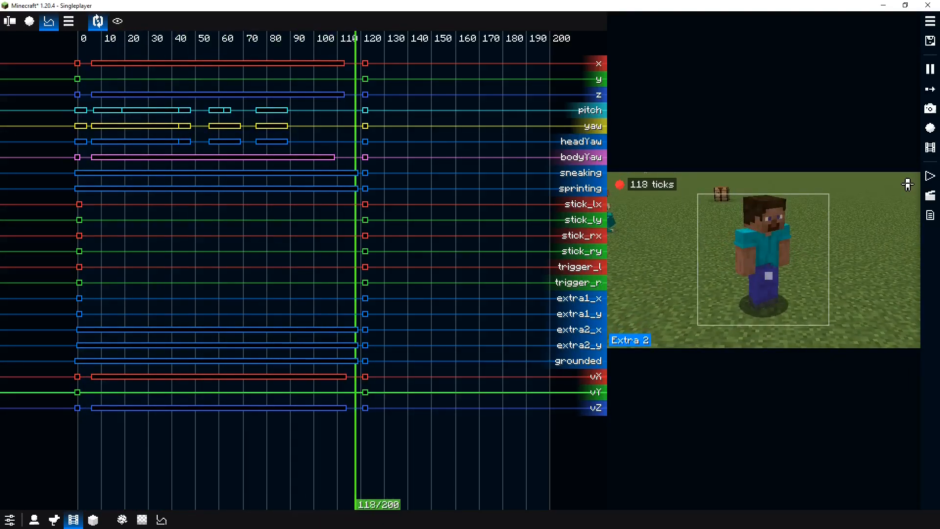
pyautogui.press('h')
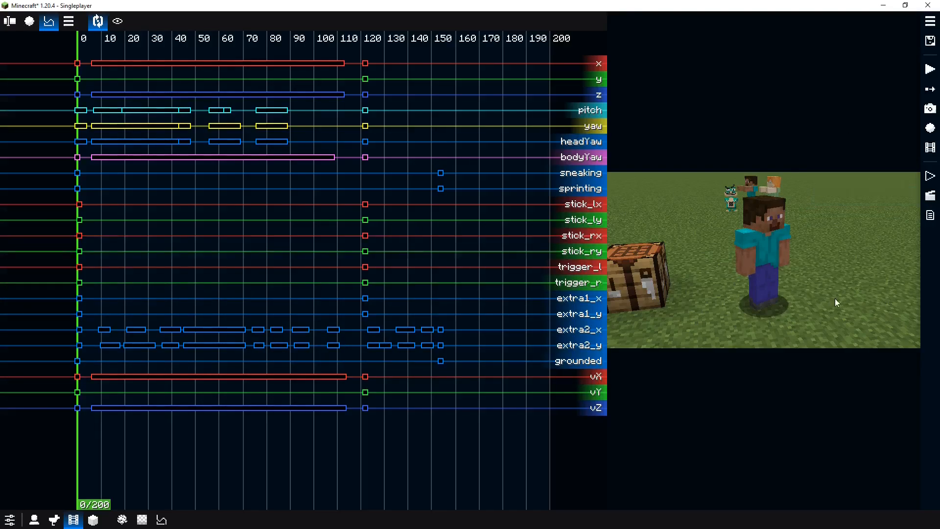
# Add a new replay on the grass near Steve and give it the Dinner form from the Bellychubbies category.
pyautogui.rightClick(843, 285)
pyautogui.click(847, 289)
pyautogui.doubleClick(89, 215)
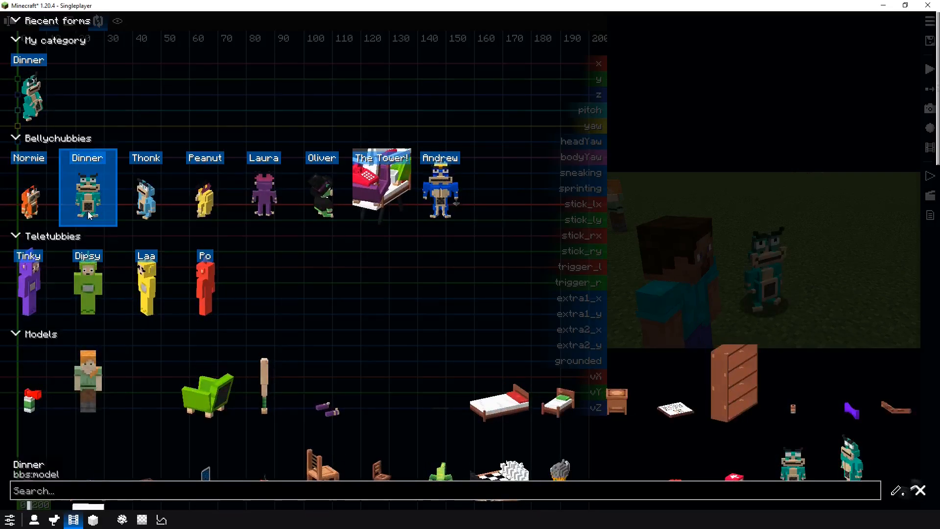
# Take control of the Dinner actor, sneak and walk it a short distance near Steve, and release control.
pyautogui.press('h')
pyautogui.press('1')
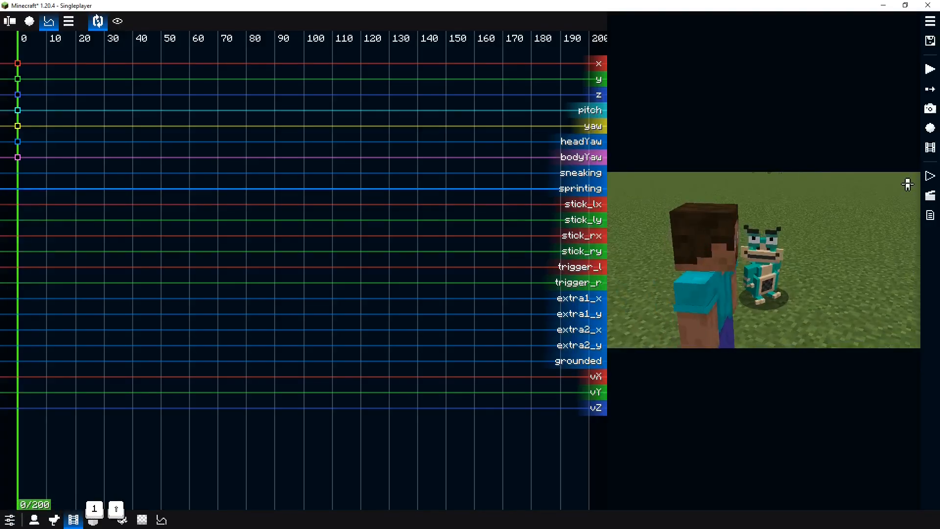
pyautogui.press('shift')
pyautogui.press('w')
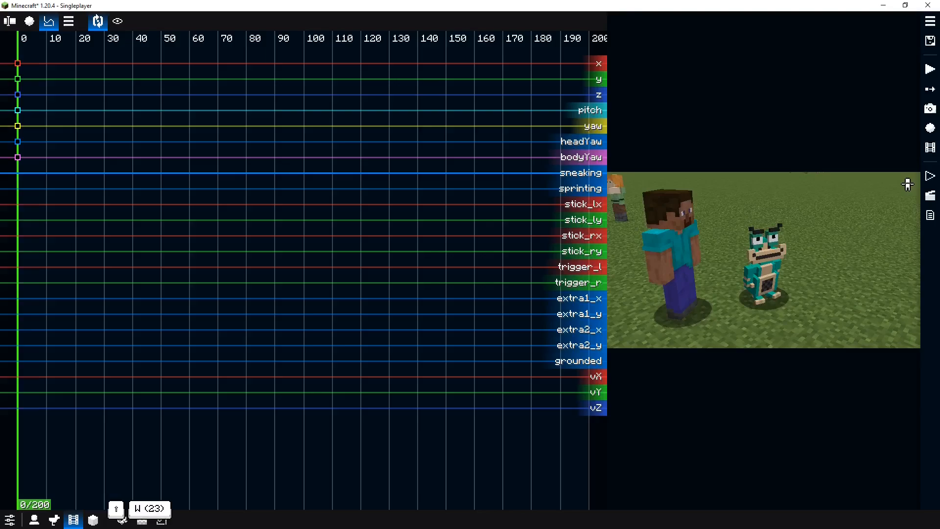
pyautogui.press('h')
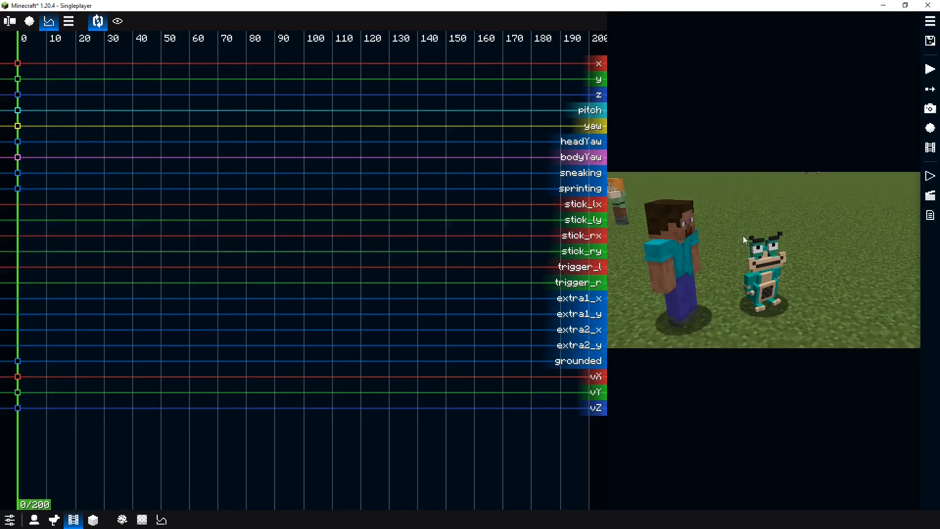
# Take control of the Dinner actor, try the Left stick, Right stick and Triggers modes in turn, and release control.
pyautogui.press('h')
pyautogui.press('2')
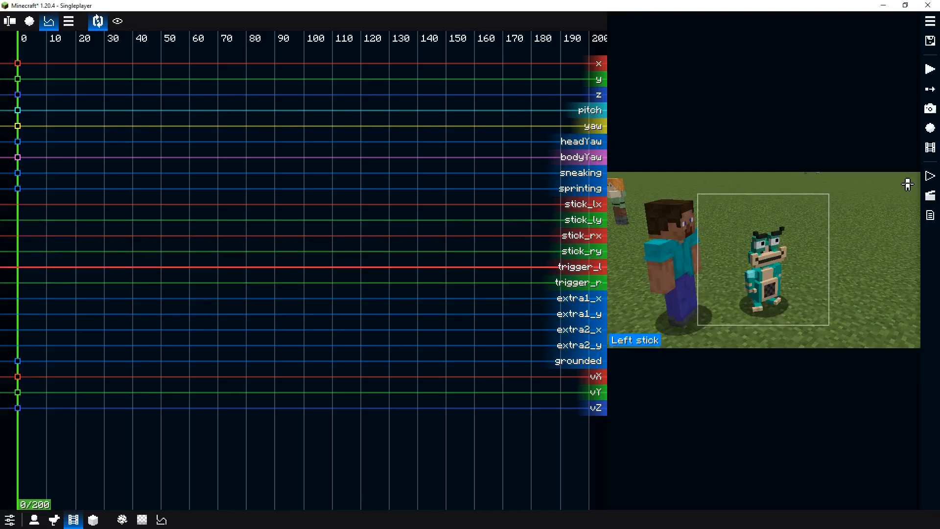
pyautogui.press('2')
pyautogui.press('2')
pyautogui.press('2')
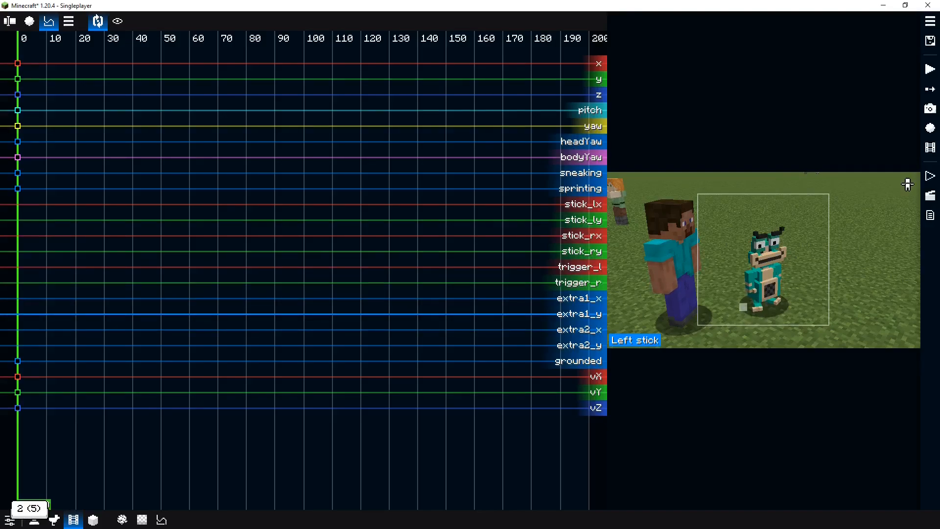
pyautogui.press('2')
pyautogui.press('3')
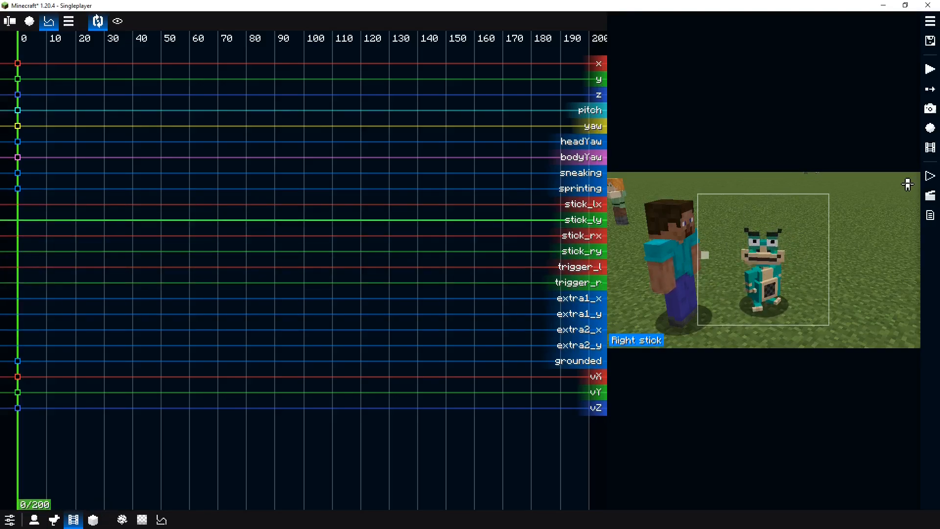
pyautogui.press('4')
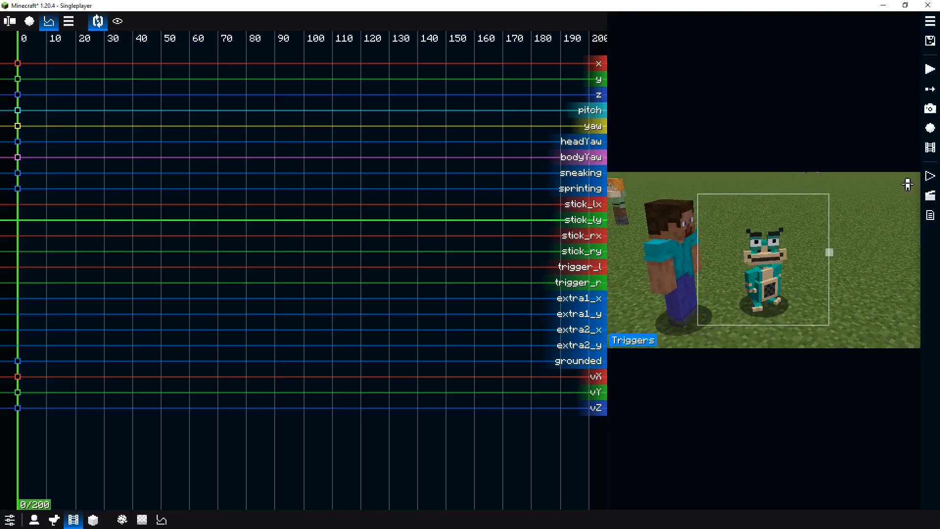
pyautogui.press('h')
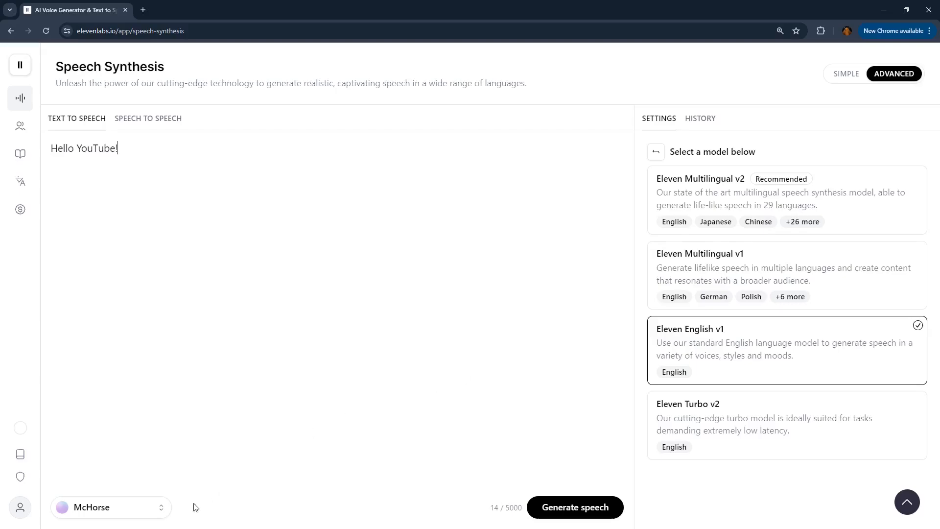
# In ElevenLabs, generate the "Hello YouTube!" speech twice with the McHorse voice and the Eleven English v1 model.
pyautogui.click(578, 507)
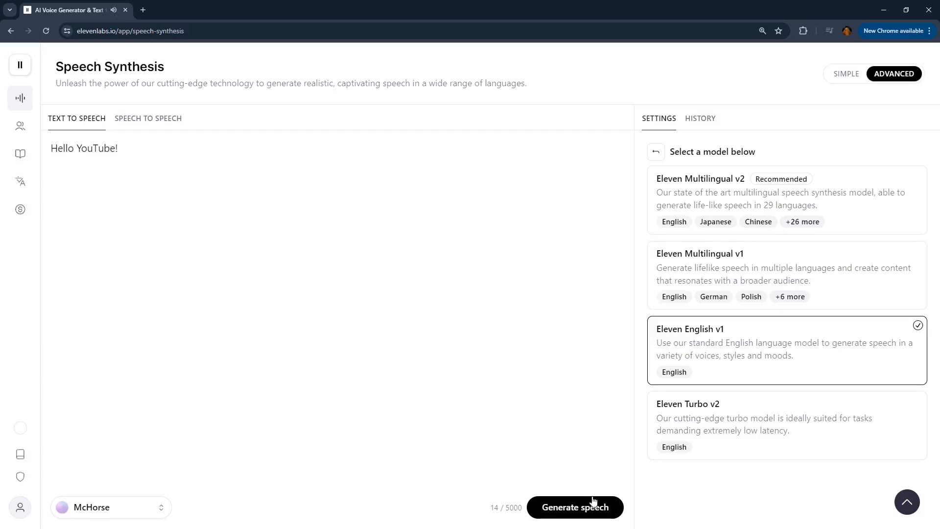
pyautogui.click(593, 502)
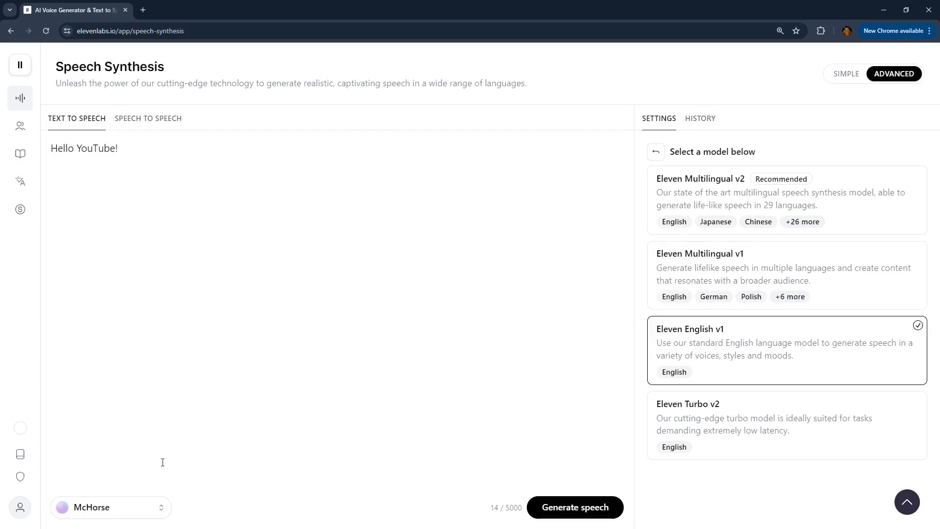
# Open the ElevenLabs profile settings, reveal the API key and copy it.
pyautogui.click(58, 388)
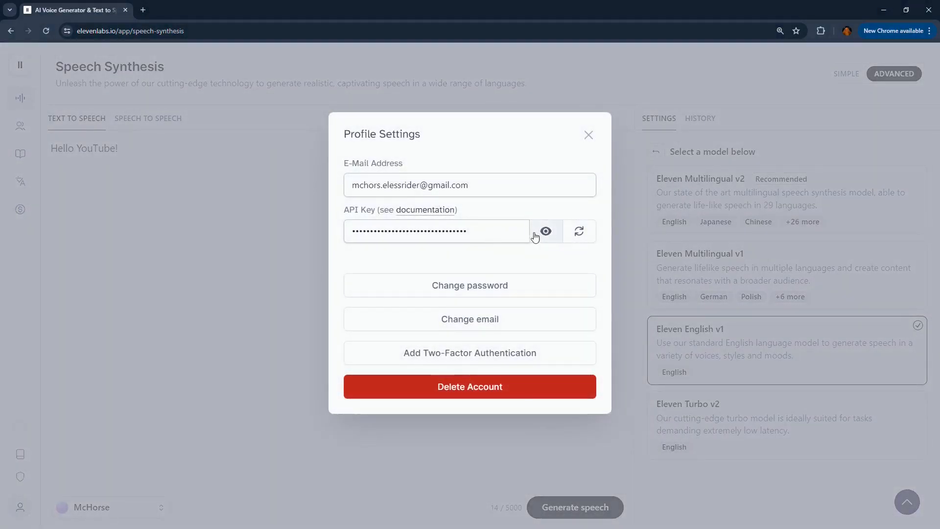
pyautogui.click(544, 232)
pyautogui.doubleClick(480, 236)
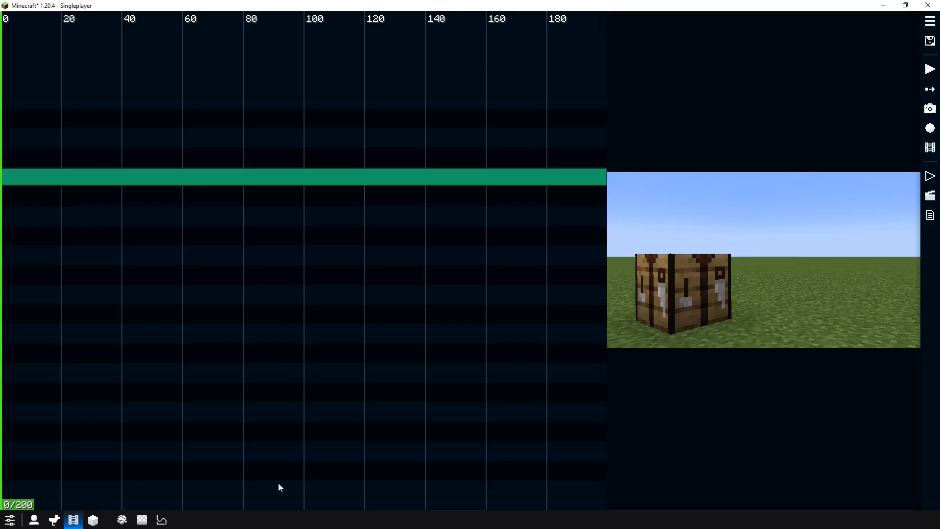
# In Minecraft's BBS settings, replace the ElevenLabs (TTS) token with the copied API key and close the settings.
pyautogui.click(10, 520)
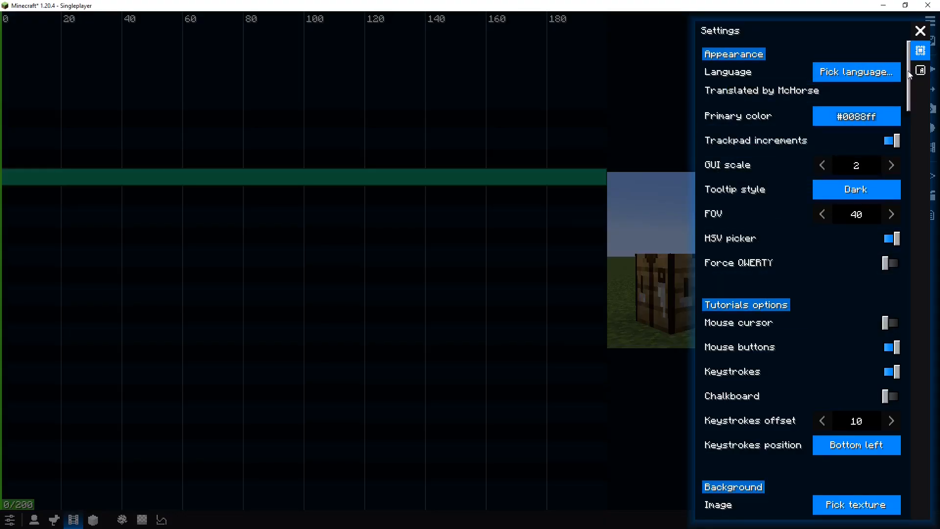
pyautogui.moveTo(909, 76); pyautogui.dragTo(909, 485)
pyautogui.click(864, 472)
pyautogui.hotkey('ctrl', 'a')
pyautogui.hotkey('ctrl', 'v')
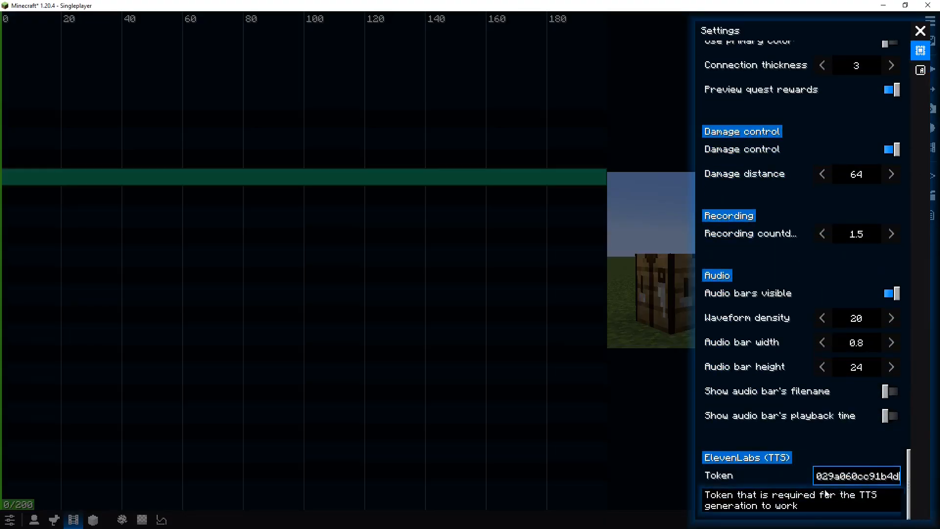
pyautogui.click(503, 440)
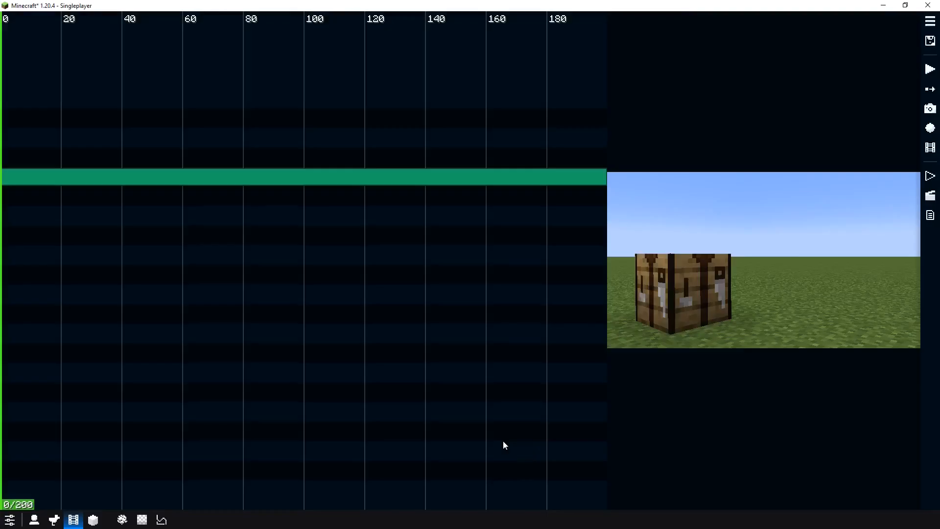
# Open the voice line editor and add a voice line clip at tick 30 on layer 8.
pyautogui.click(931, 216)
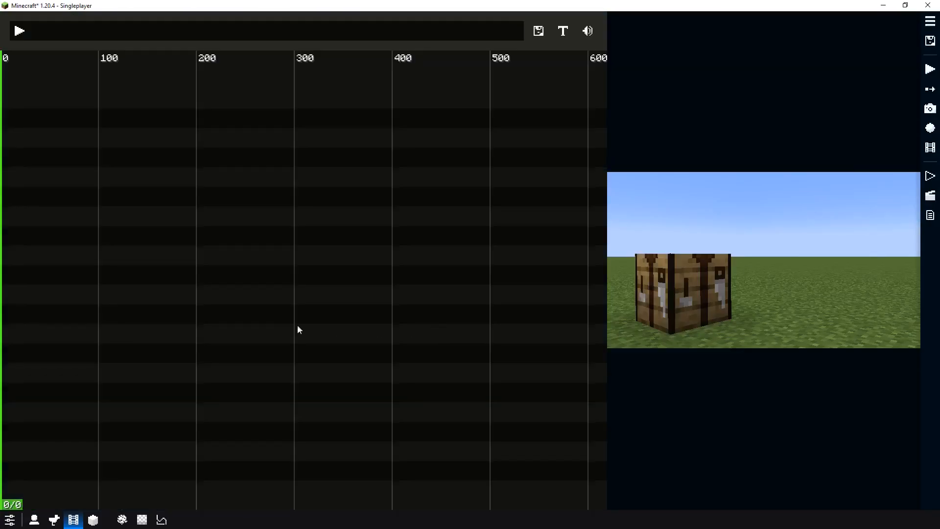
pyautogui.moveTo(64, 333); pyautogui.dragTo(31, 334)
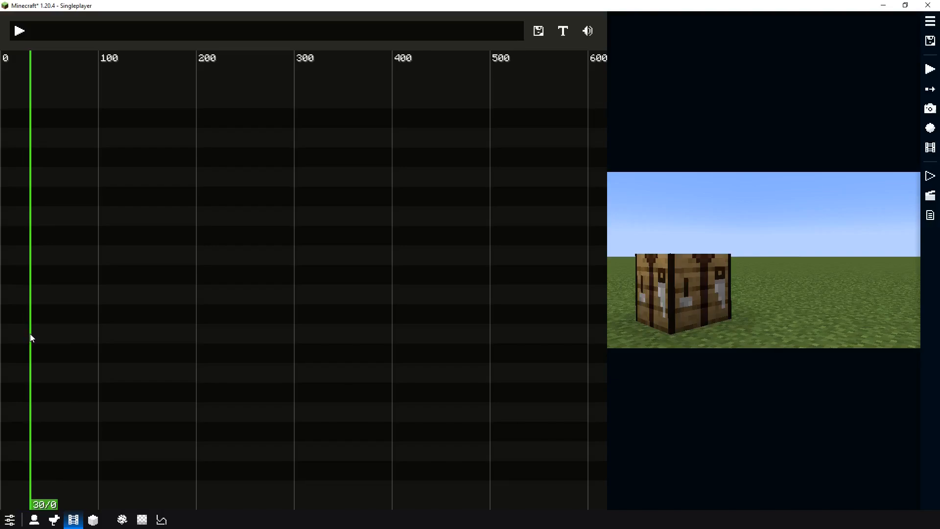
pyautogui.rightClick(33, 336)
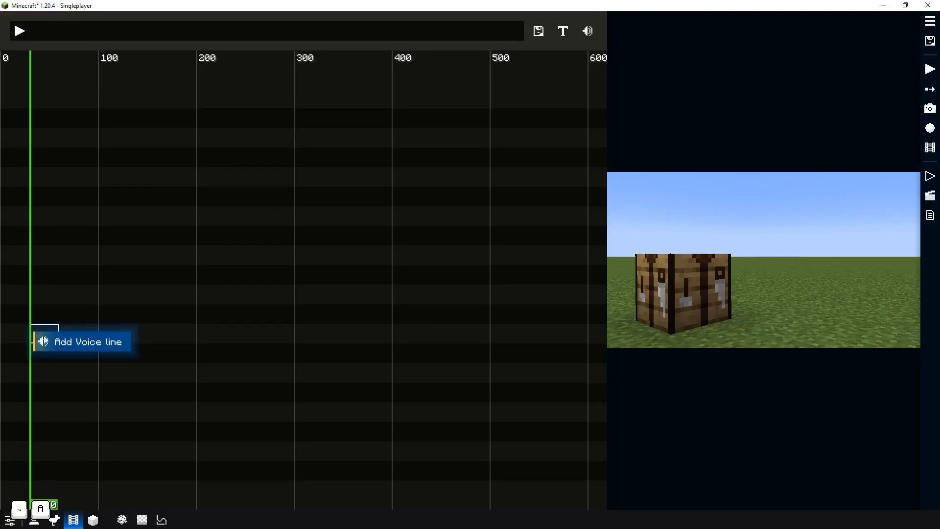
pyautogui.click(64, 343)
# Set the clip's voice line to "Yo dude, I've been enjoying recently Manor Lords!".
pyautogui.click(511, 328)
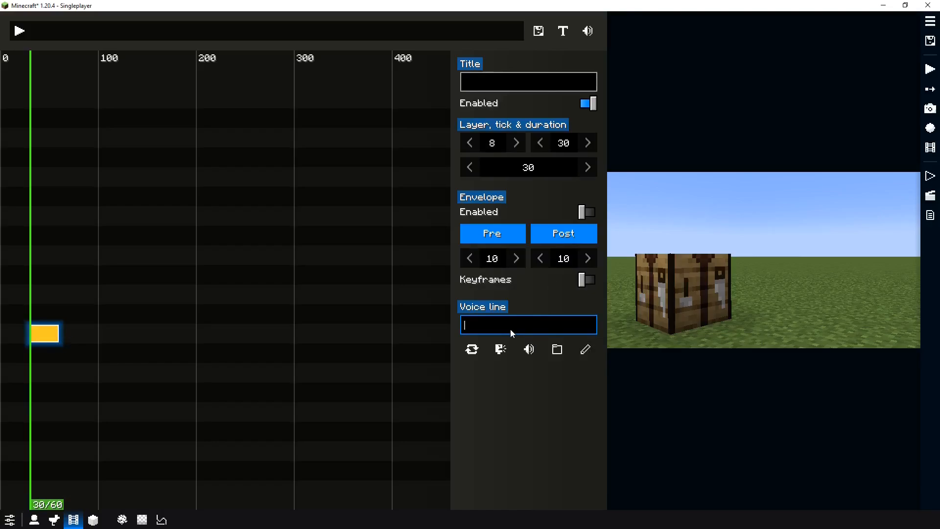
pyautogui.write("Yo dude, I've been enjoyi")
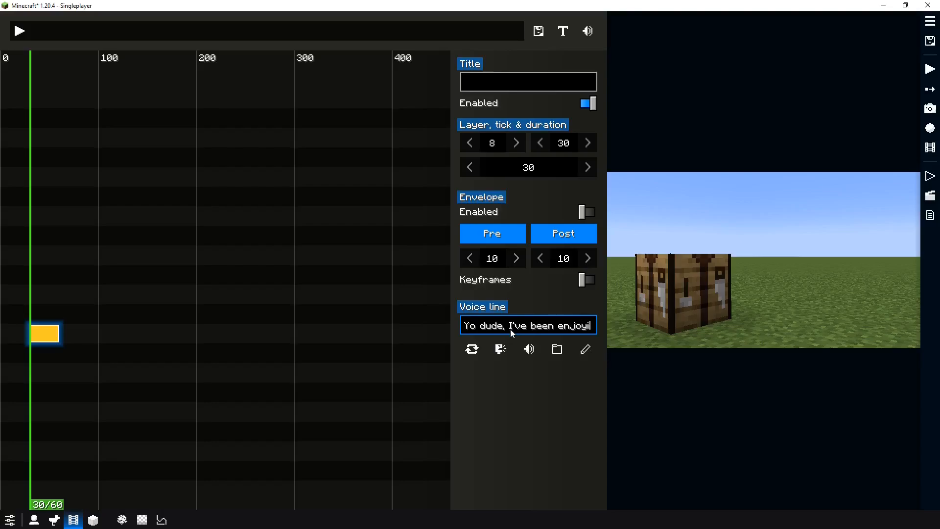
pyautogui.write('ng recently Man')
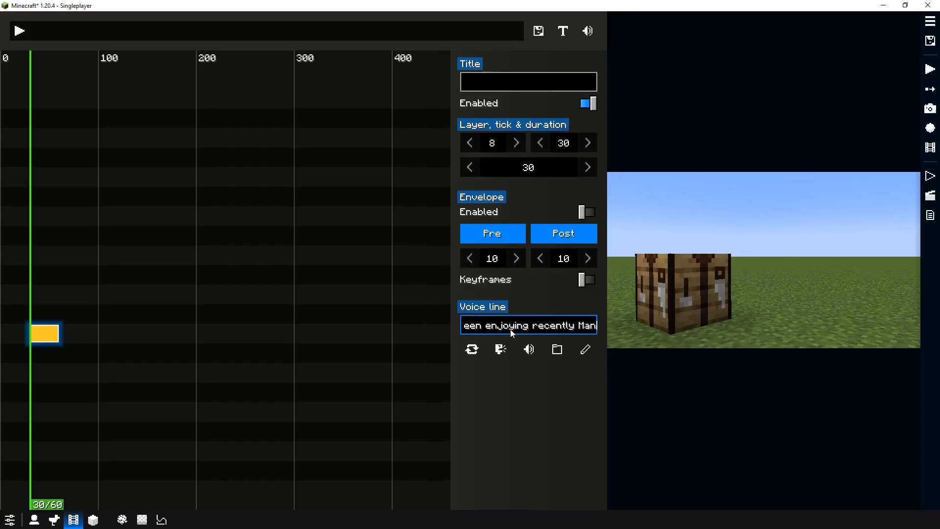
pyautogui.write('or Lords!')
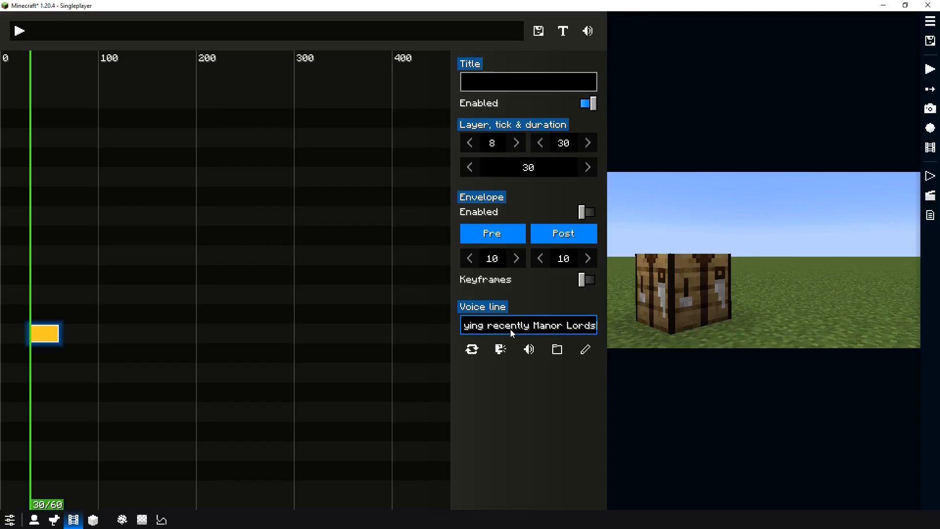
# Assign the Normie voice to the voice line and generate its text-to-speech audio.
pyautogui.click(500, 354)
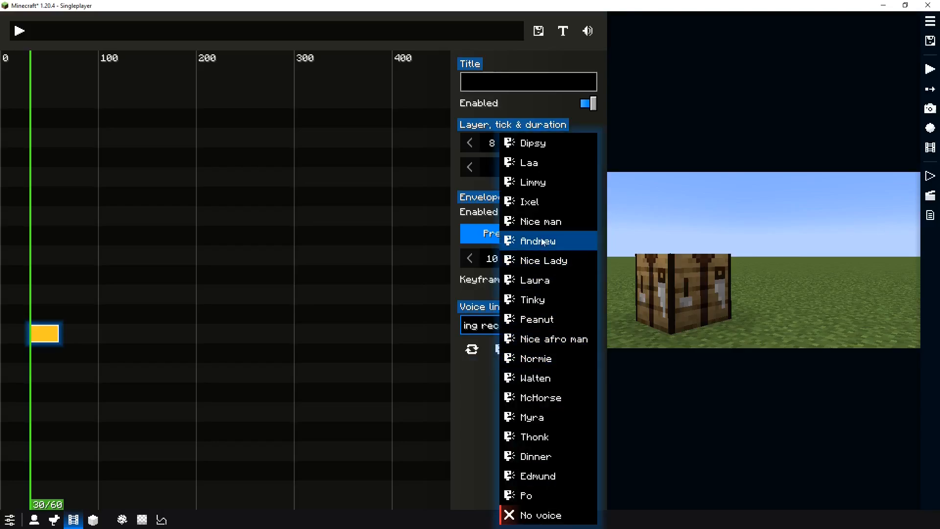
pyautogui.click(543, 364)
pyautogui.moveTo(48, 293); pyautogui.dragTo(84, 291)
pyautogui.click(472, 349)
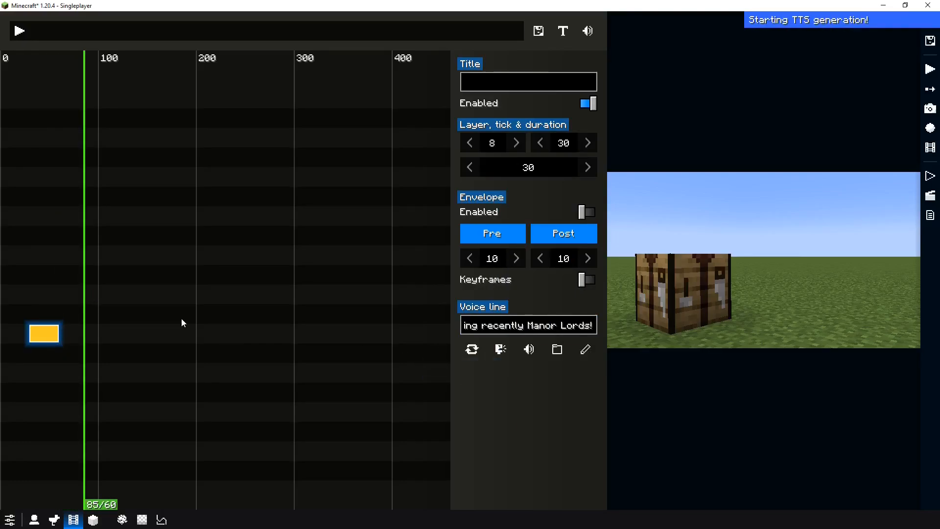
# Add a second voice line clip at tick 84 on layer 9, near the end of the first clip.
pyautogui.moveTo(81, 322); pyautogui.dragTo(101, 314)
pyautogui.press('m')
pyautogui.press('m')
pyautogui.rightClick(82, 314)
pyautogui.click(100, 321)
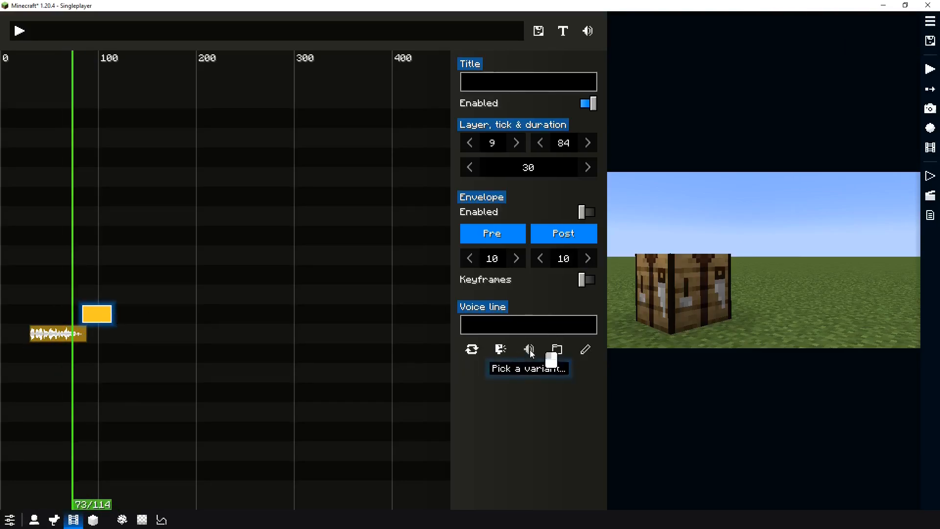
# Assign the Dinner voice to the second clip and set its voice line to "For real? I heard it's a good medeival sim!".
pyautogui.click(505, 351)
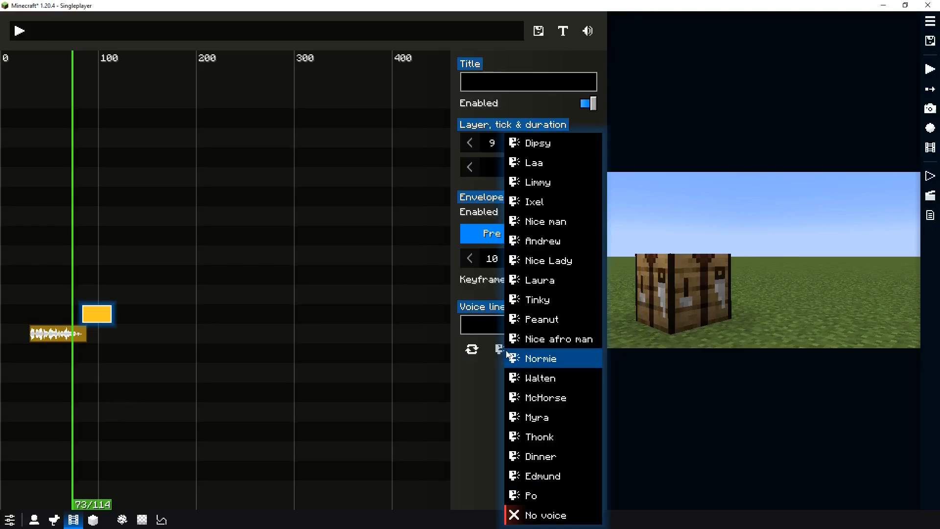
pyautogui.click(544, 456)
pyautogui.click(489, 326)
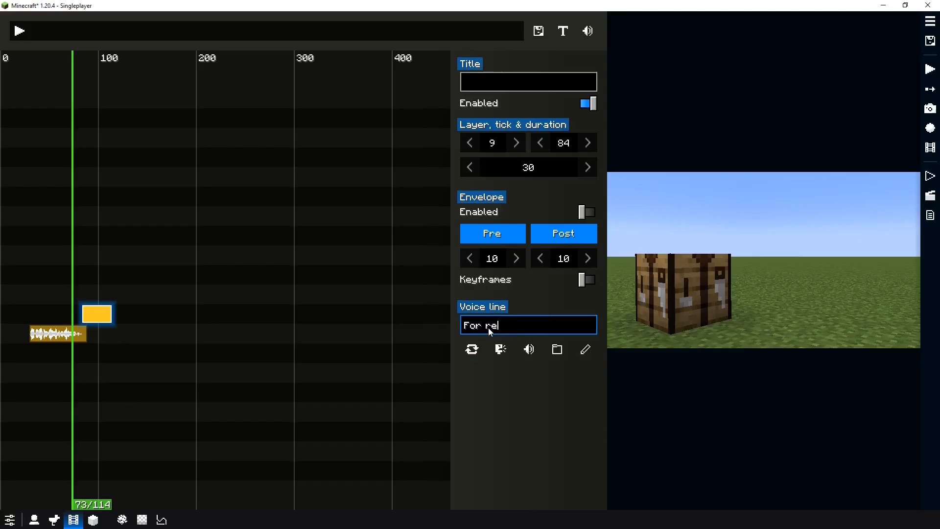
pyautogui.write("For real? I heard it's a g")
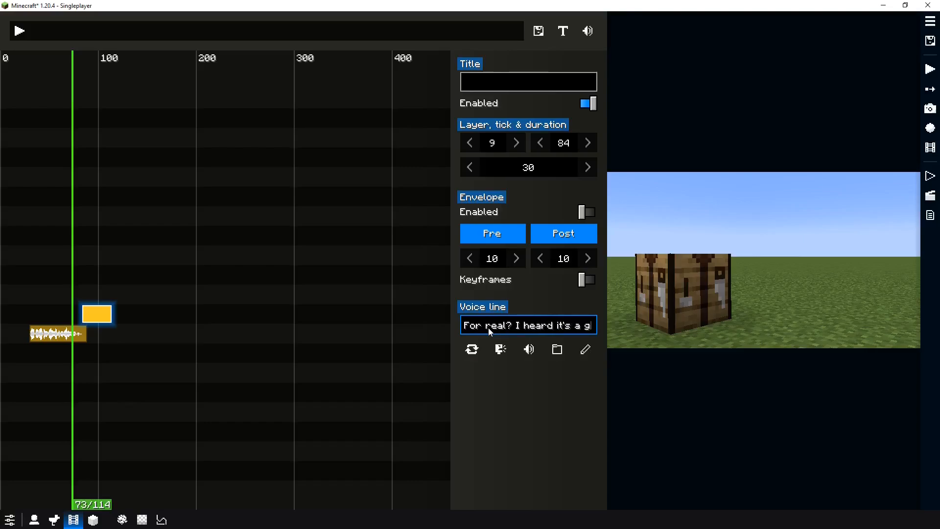
pyautogui.write('ood medeival')
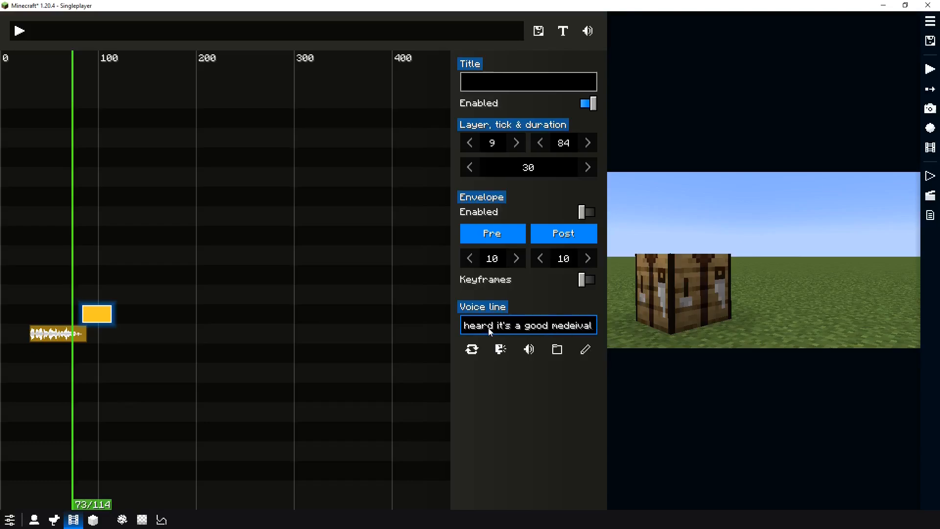
pyautogui.write(' sim!')
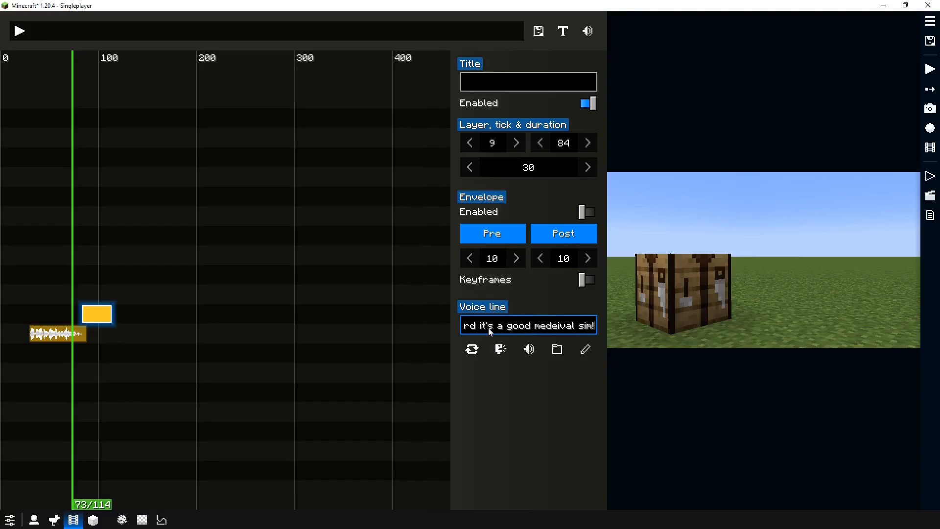
# Generate the second clip's text-to-speech audio and move both clips earlier so they start at ticks 8 and 62.
pyautogui.click(501, 349)
pyautogui.moveTo(78, 257); pyautogui.dragTo(46, 354)
pyautogui.keyDown('ctrl'); pyautogui.moveTo(56, 334); pyautogui.dragTo(34, 336); pyautogui.keyUp('ctrl')
# Add a third voice line clip at tick 114 on layer 8, near the end of the second clip.
pyautogui.click(114, 341)
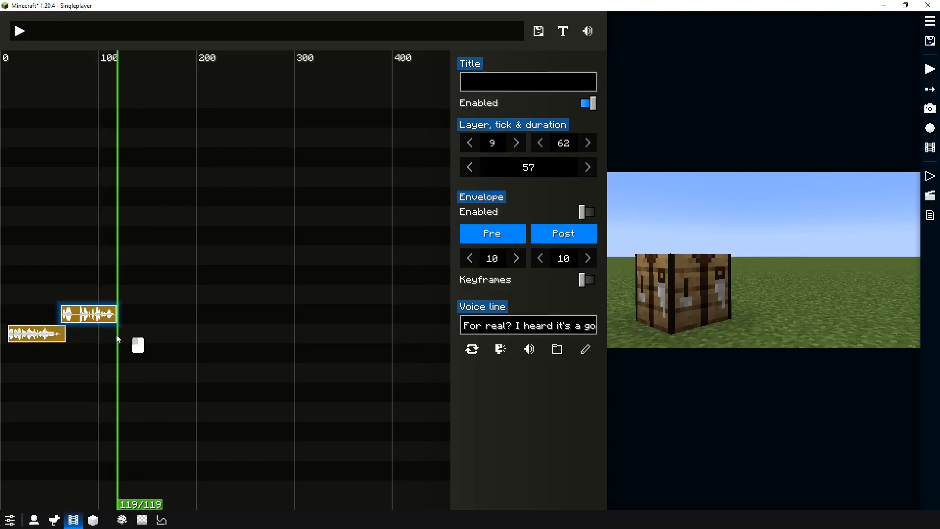
pyautogui.rightClick(114, 338)
pyautogui.click(156, 347)
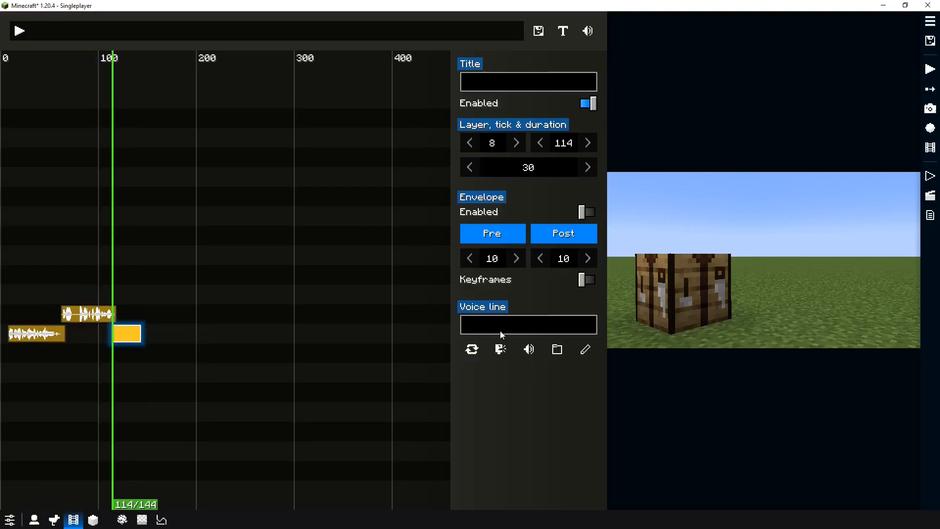
# Set the third clip's voice line to "Yeah, that's a cool game!" and choose a voice for it.
pyautogui.click(500, 331)
pyautogui.write('Yeah')
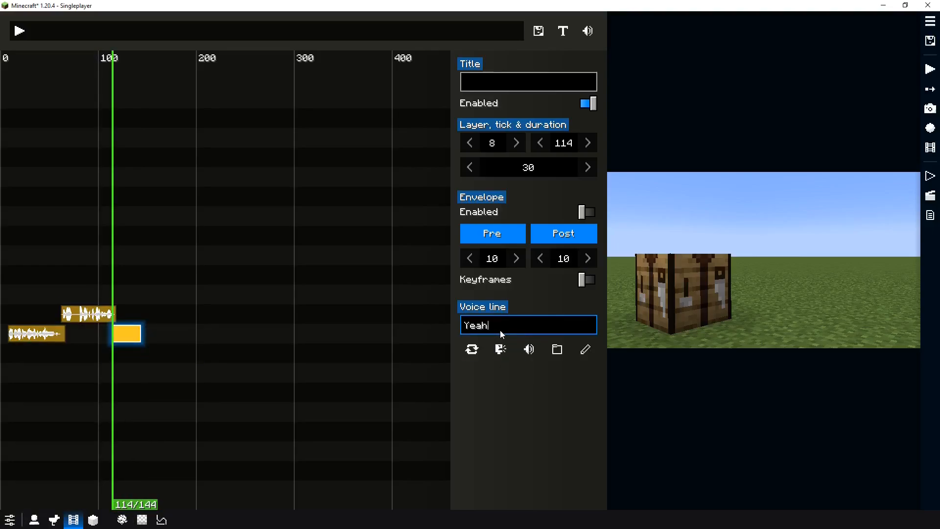
pyautogui.write('a cool game!')
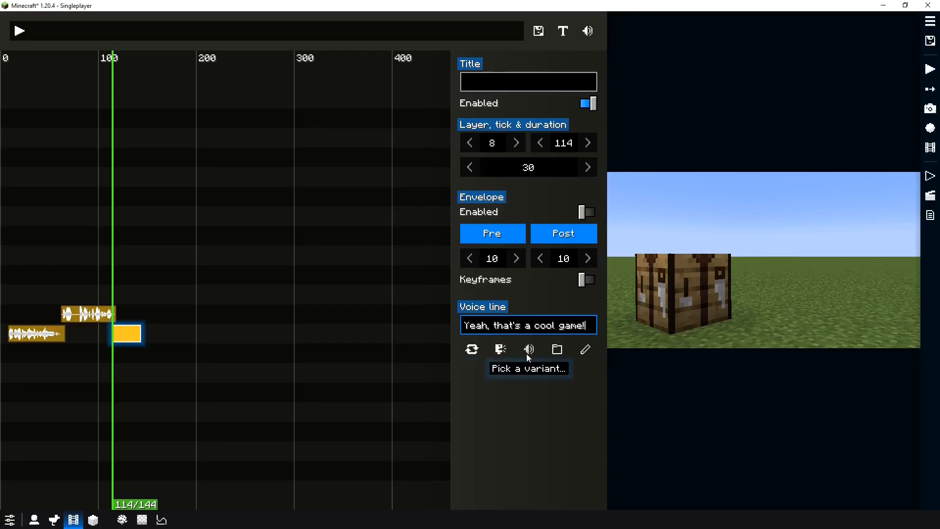
pyautogui.click(500, 352)
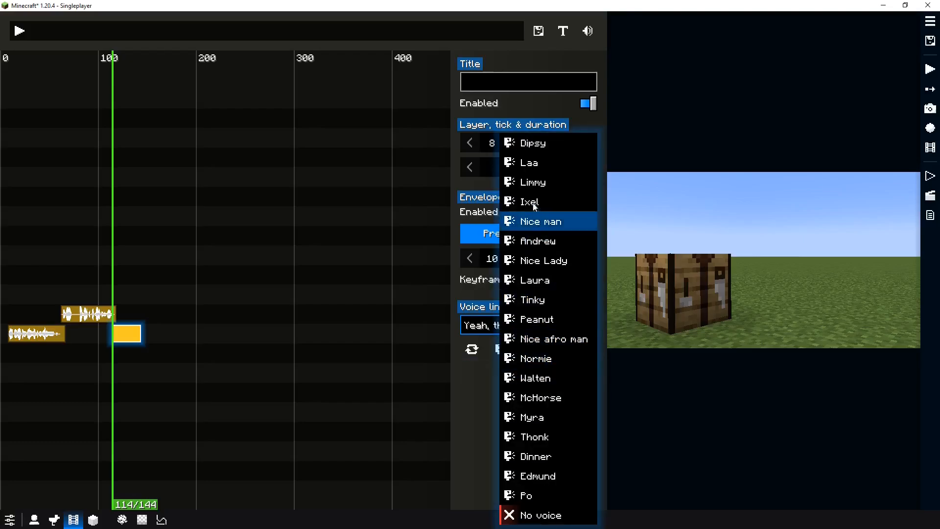
pyautogui.click(548, 431)
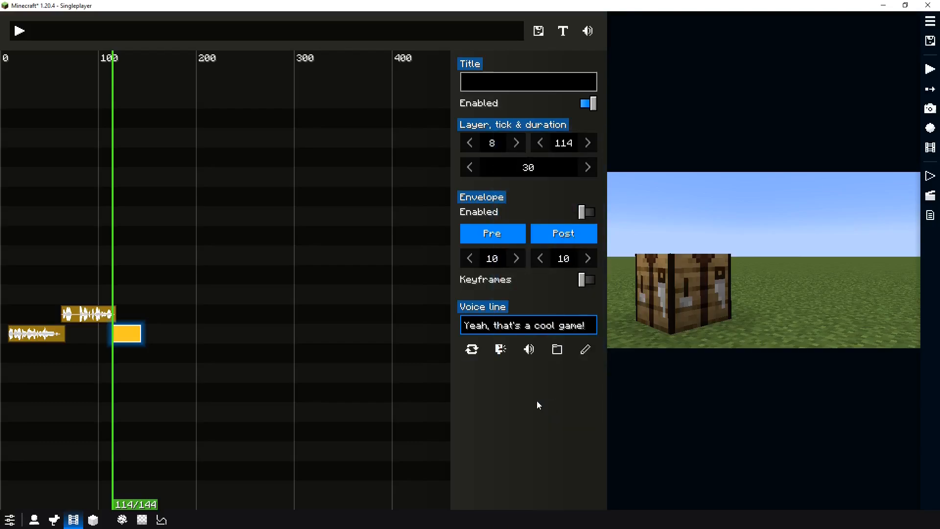
# Generate the third clip's text-to-speech audio and trim the clip to end at tick 139.
pyautogui.click(477, 350)
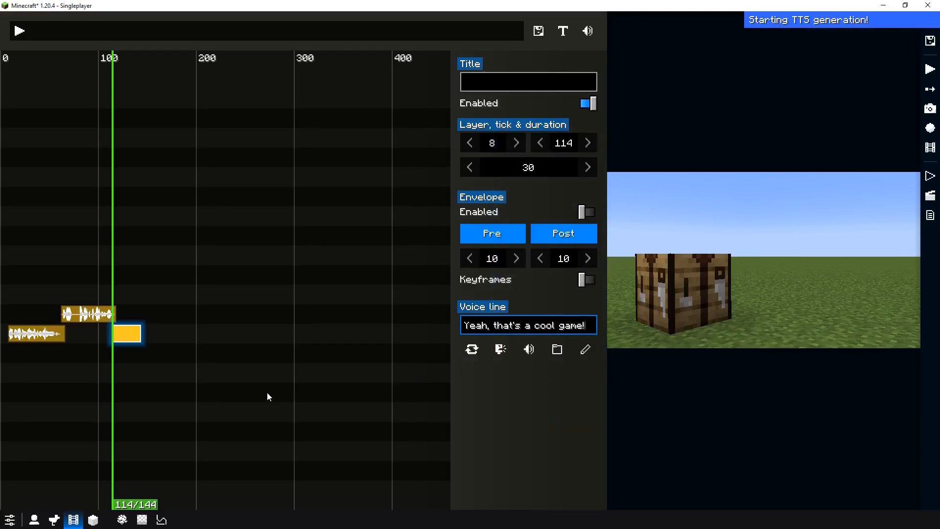
pyautogui.moveTo(178, 387); pyautogui.dragTo(137, 382)
pyautogui.press('m')
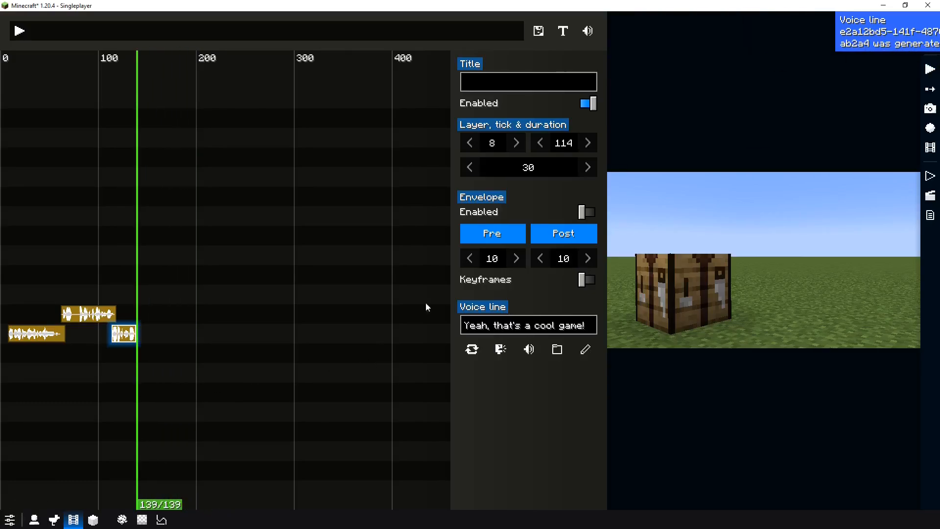
# Build the combined audio of all voice lines and play it from tick 0.
pyautogui.click(588, 31)
pyautogui.moveTo(55, 168); pyautogui.dragTo(1, 170)
pyautogui.press('space')
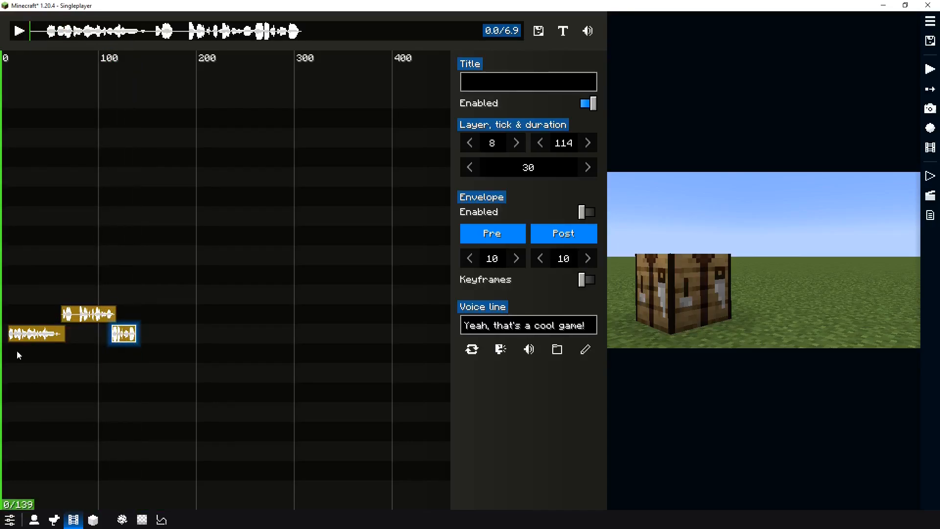
# Regenerate the text-to-speech audio of the first voice line clip.
pyautogui.click(27, 340)
pyautogui.click(472, 349)
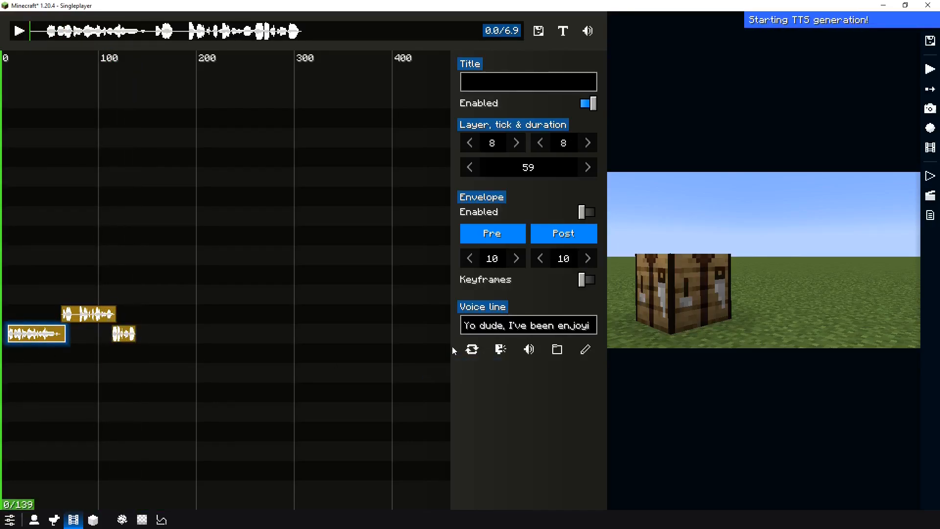
pyautogui.moveTo(63, 281); pyautogui.dragTo(69, 285)
pyautogui.press('m')
# Extend the first voice line clip to a duration of 72 ticks and move it to start at tick 6.
pyautogui.click(69, 282)
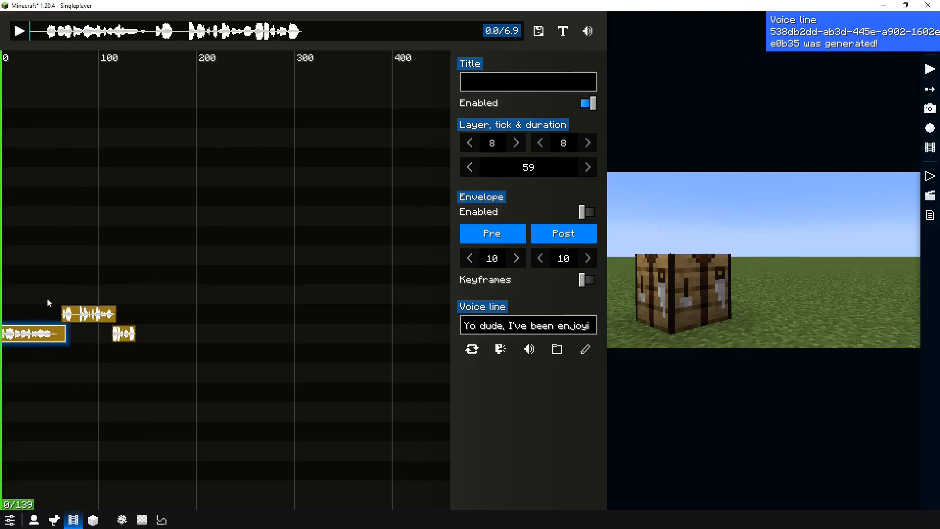
pyautogui.click(62, 287)
pyautogui.press('space')
pyautogui.press('space')
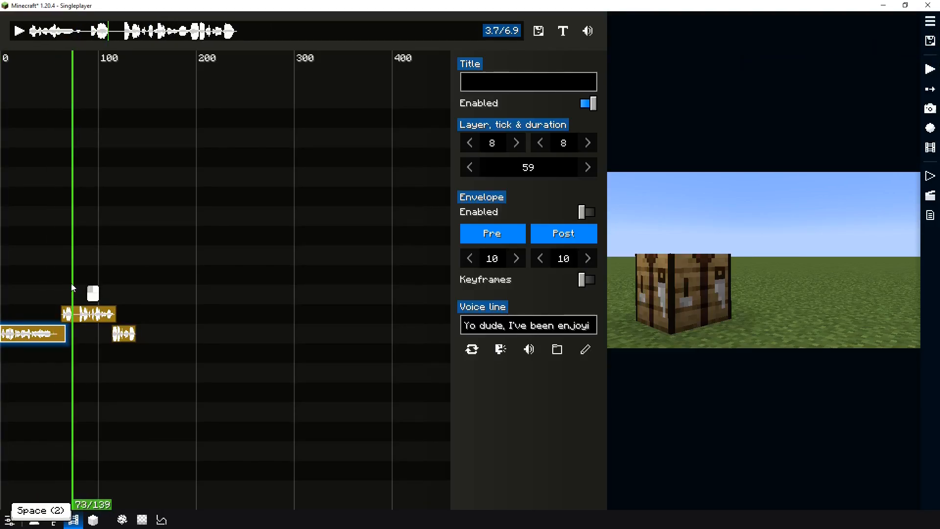
pyautogui.press('m')
pyautogui.moveTo(30, 332); pyautogui.dragTo(37, 333)
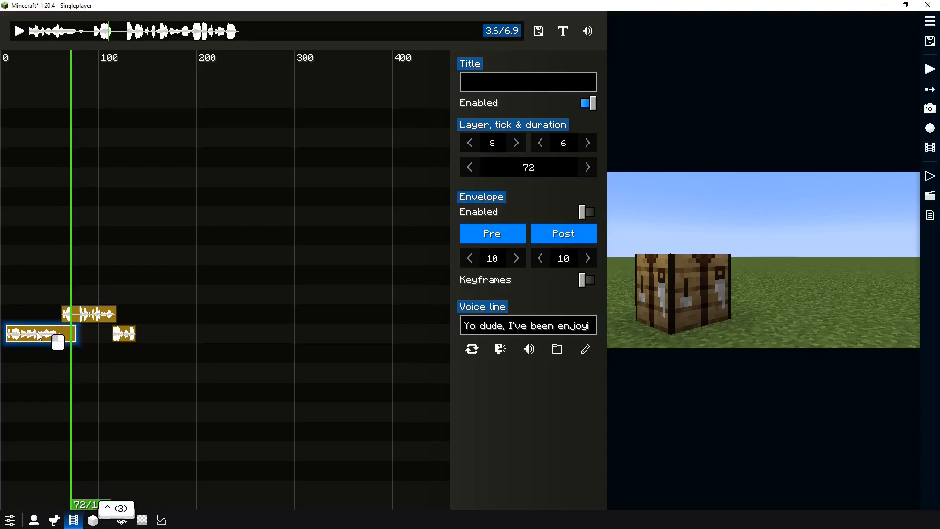
# Play back the rearranged voice lines from tick 0.
pyautogui.click(0, 272)
pyautogui.press('space')
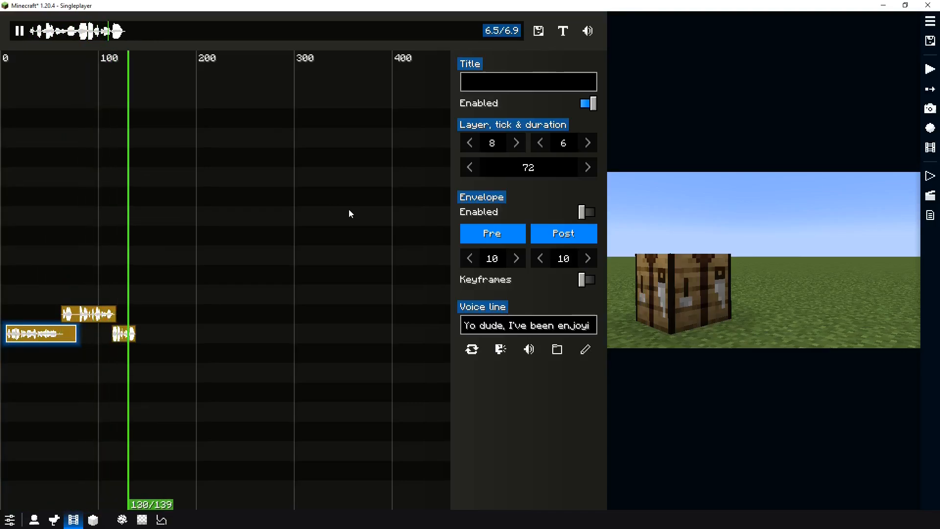
# Save the compiled voice line audio and open its output folder, and close both windows.
pyautogui.click(539, 31)
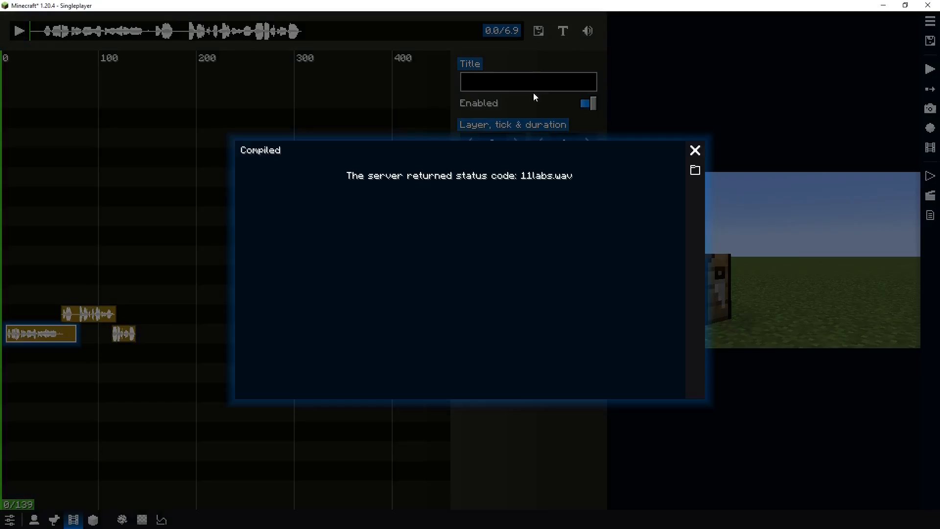
pyautogui.click(694, 171)
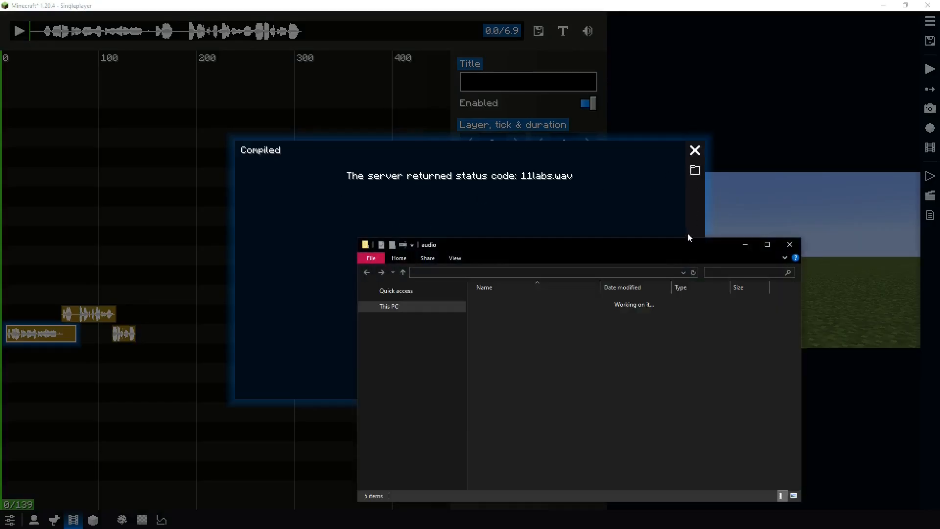
pyautogui.click(791, 245)
pyautogui.click(695, 151)
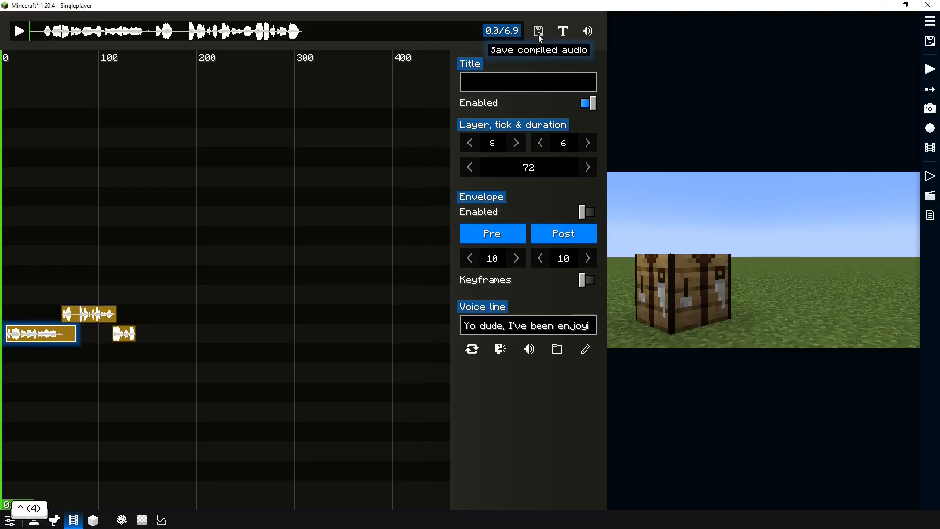
# Leave the voice line editor, play the compiled audio in the film timeline, select its clip and return to tick 0.
pyautogui.press('Escape')
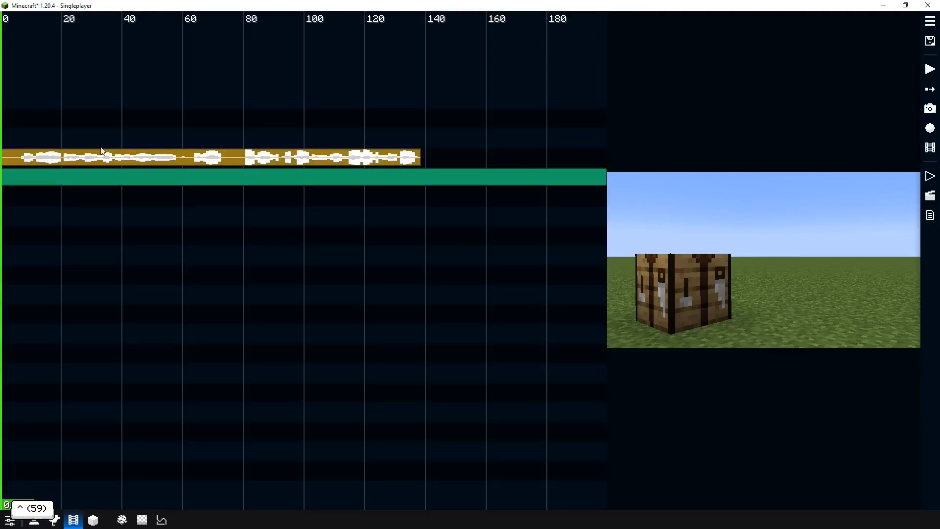
pyautogui.press('space')
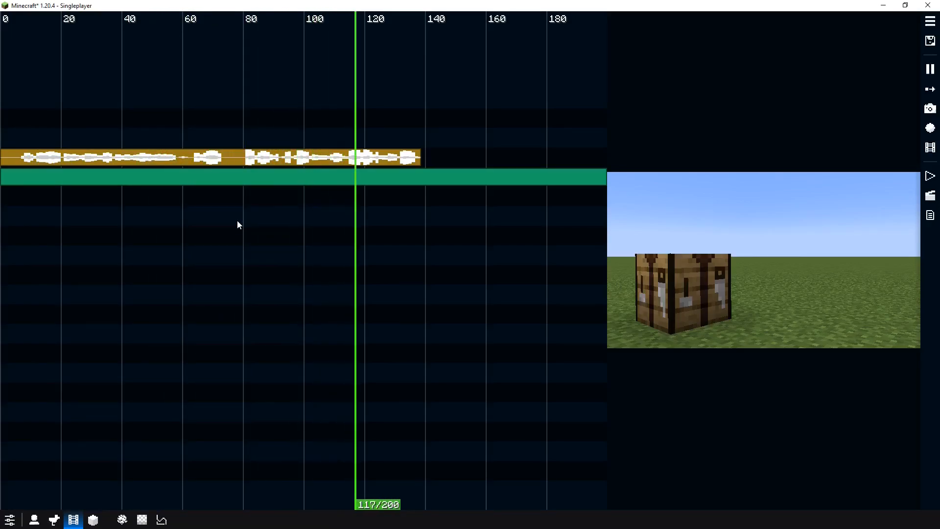
pyautogui.press('space')
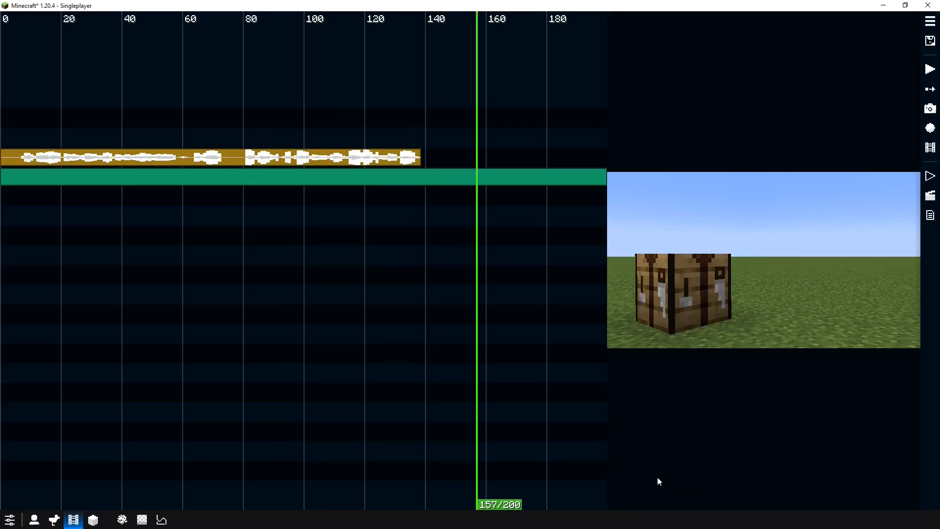
pyautogui.click(205, 157)
pyautogui.click(2, 112)
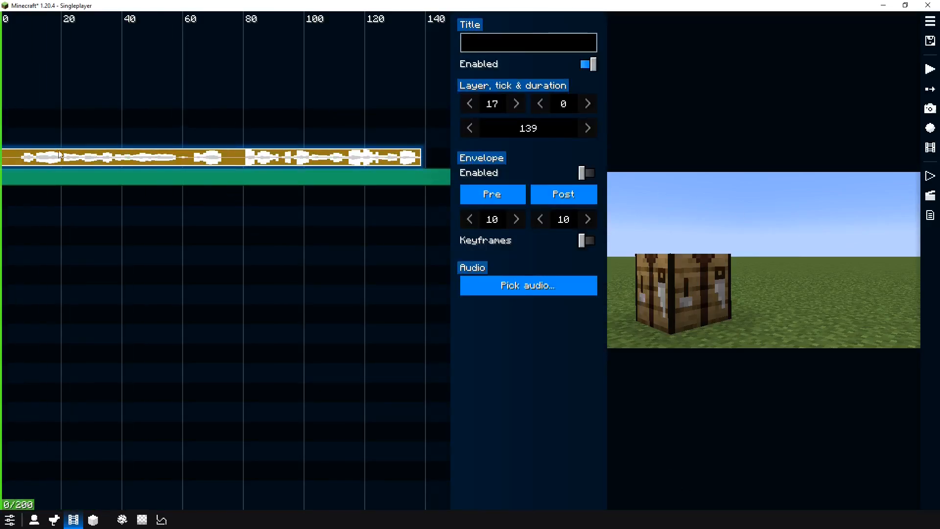
# Open the ElevenLabs voice colors from the settings and set the Normie voice's color to #ffb600.
pyautogui.click(10, 520)
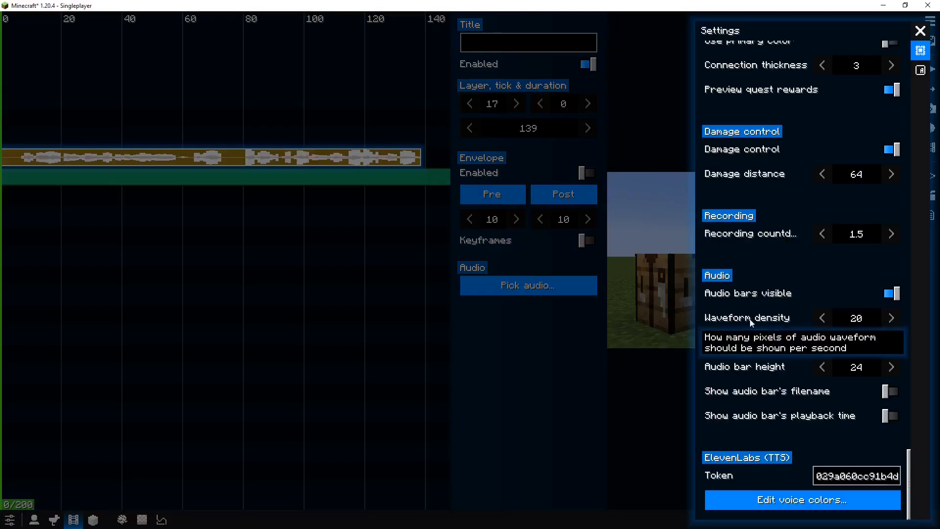
pyautogui.click(778, 504)
pyautogui.scroll(-5, 265, 270)
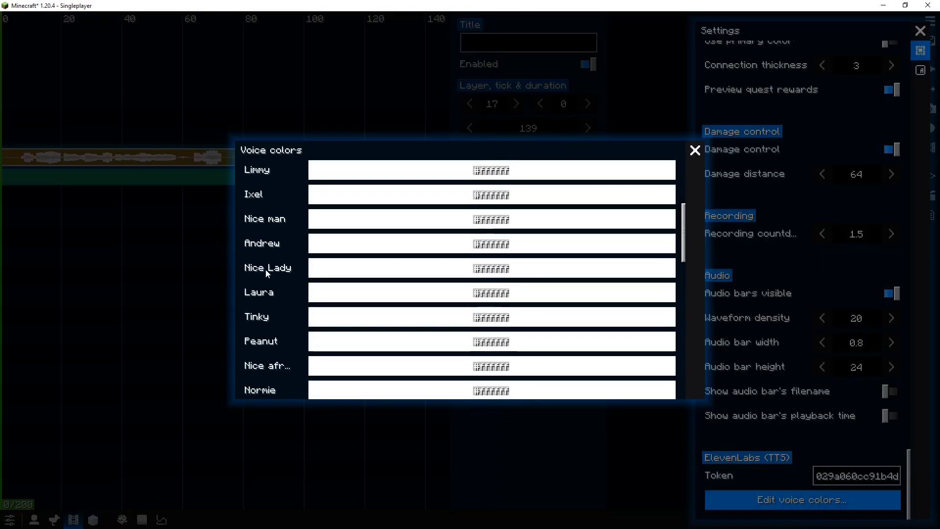
pyautogui.scroll(5, 279, 283)
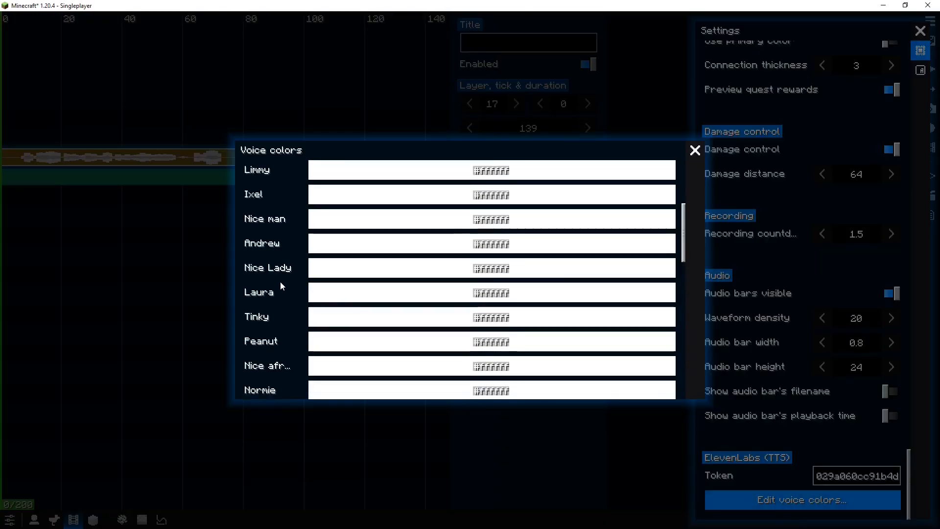
pyautogui.scroll(-1, 280, 281)
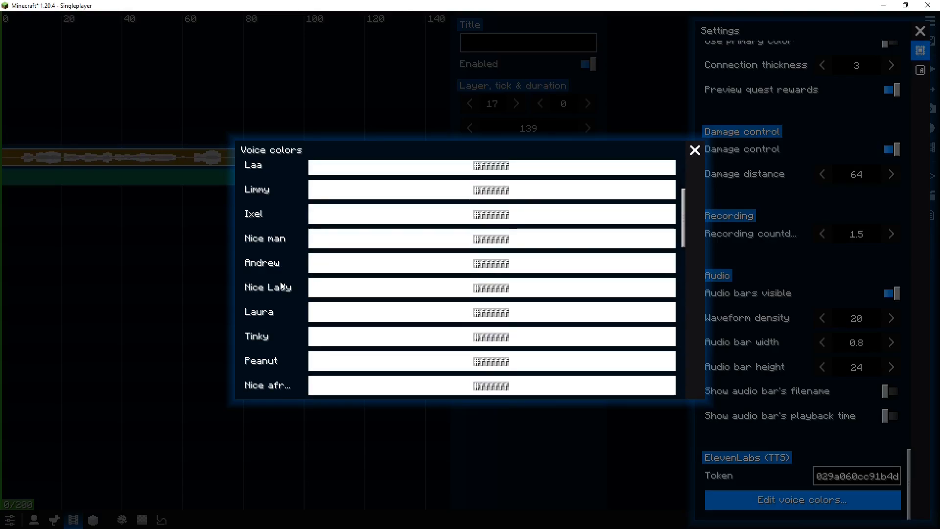
pyautogui.scroll(-2, 295, 294)
pyautogui.scroll(-1, 288, 322)
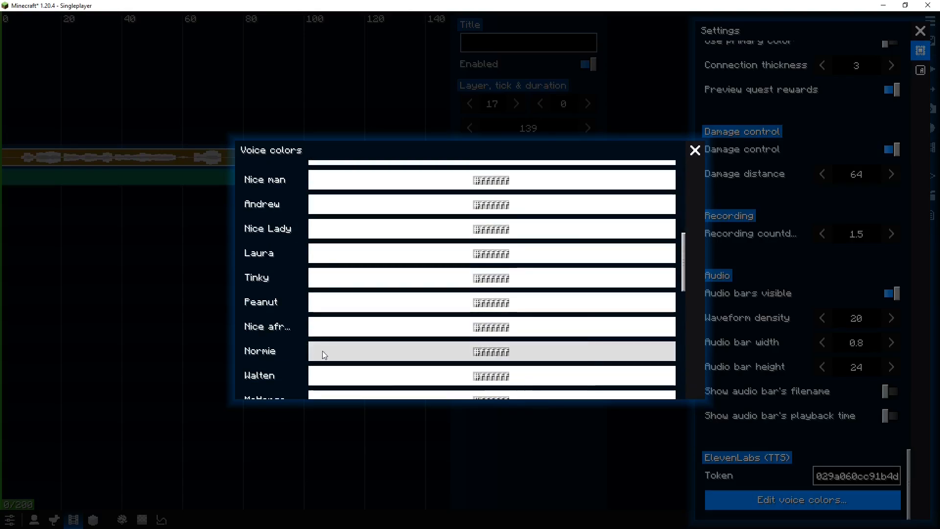
pyautogui.click(322, 351)
pyautogui.click(434, 352)
pyautogui.moveTo(433, 354); pyautogui.dragTo(604, 367)
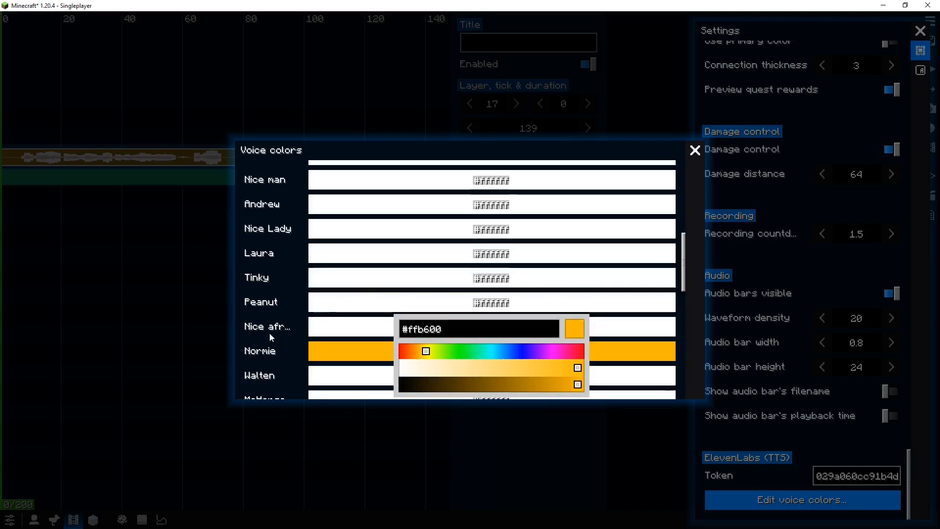
pyautogui.click(273, 355)
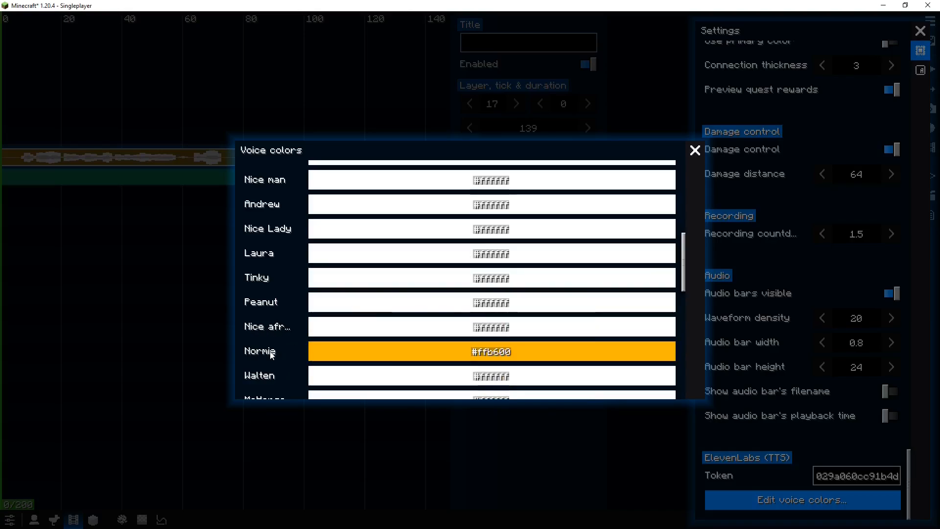
# Set the Dinner voice's color to #00e477.
pyautogui.scroll(-6, 272, 351)
pyautogui.click(338, 338)
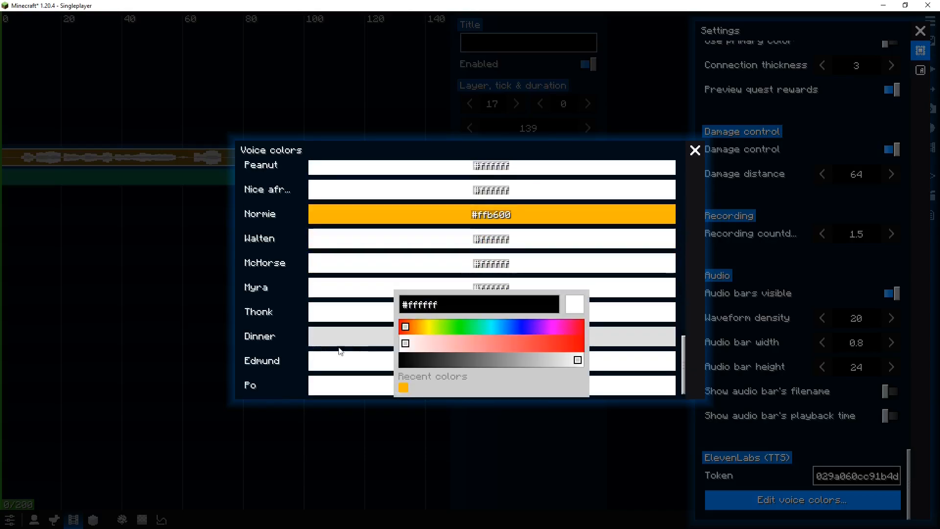
pyautogui.moveTo(487, 326)
pyautogui.mouseDown()
pyautogui.moveTo(450, 327)
pyautogui.moveTo(580, 343)
pyautogui.mouseUp()
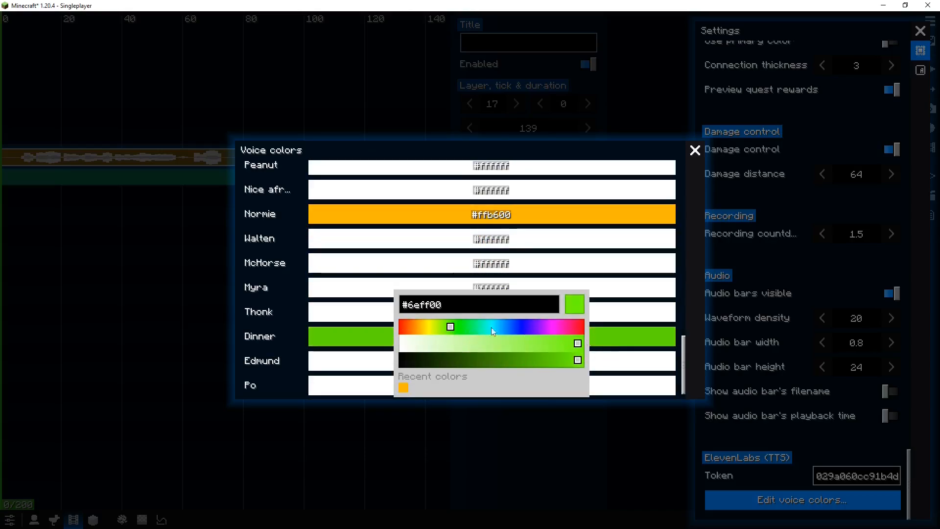
pyautogui.moveTo(451, 327); pyautogui.dragTo(478, 327)
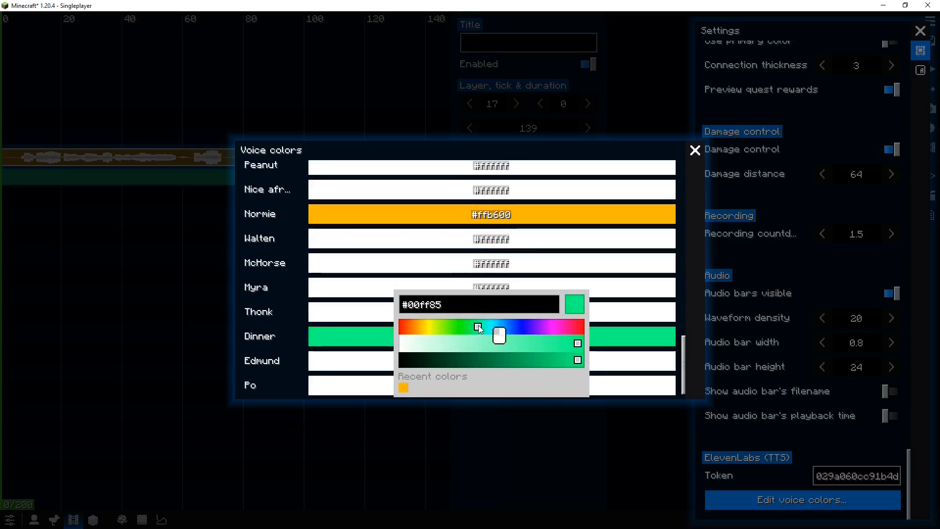
pyautogui.moveTo(578, 361)
pyautogui.mouseDown()
pyautogui.moveTo(548, 361)
pyautogui.moveTo(561, 362)
pyautogui.mouseUp()
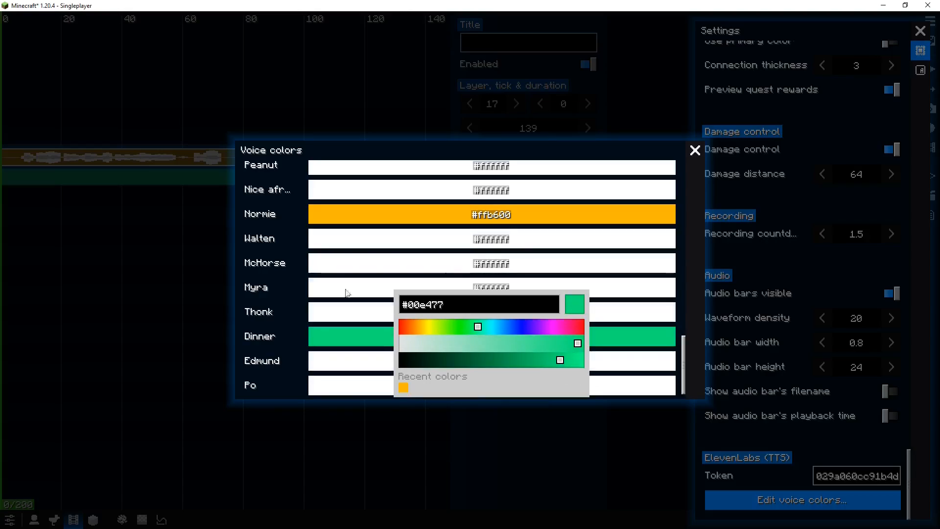
# Set the McHorse voice's color to #05ddff, and close the voice colors and settings.
pyautogui.click(280, 283)
pyautogui.click(352, 267)
pyautogui.moveTo(464, 313); pyautogui.dragTo(574, 329)
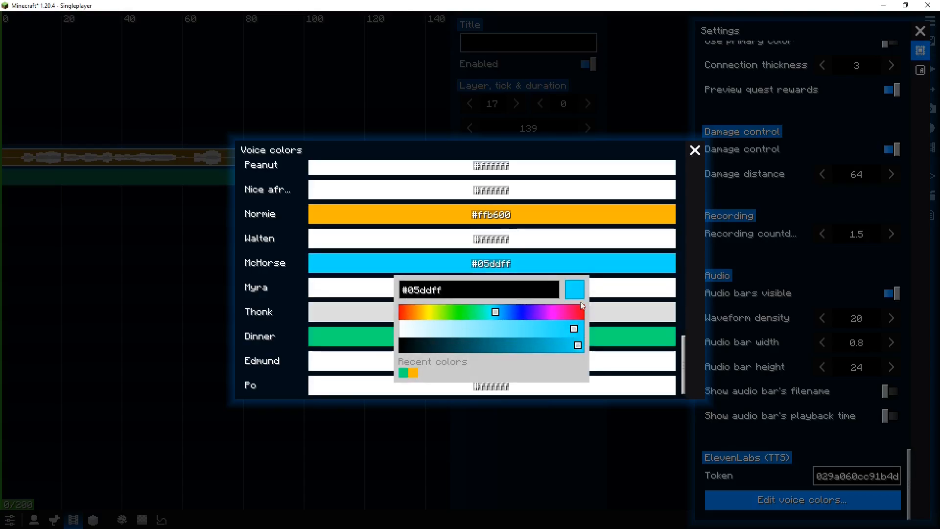
pyautogui.click(695, 150)
pyautogui.click(359, 270)
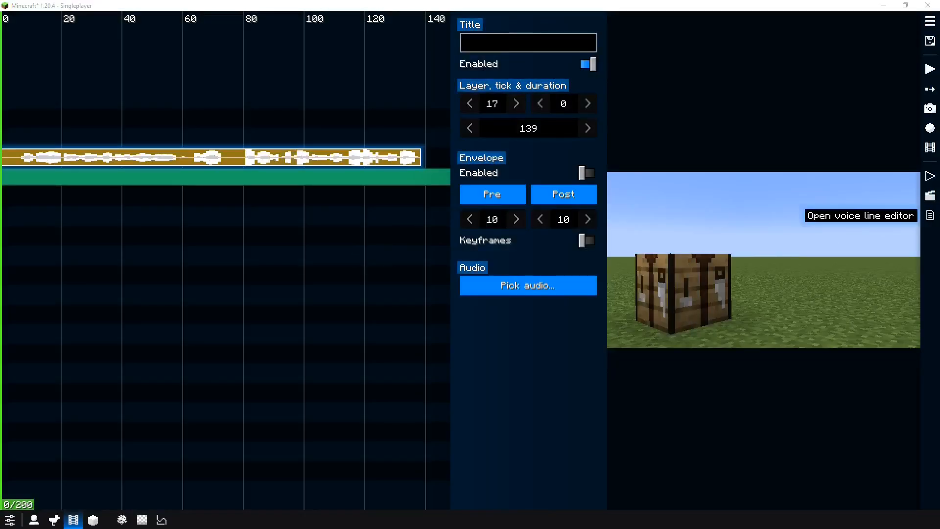
# Open the voice line editor and regenerate the compiled audio clip so its waveform uses the voice colors.
pyautogui.click(930, 216)
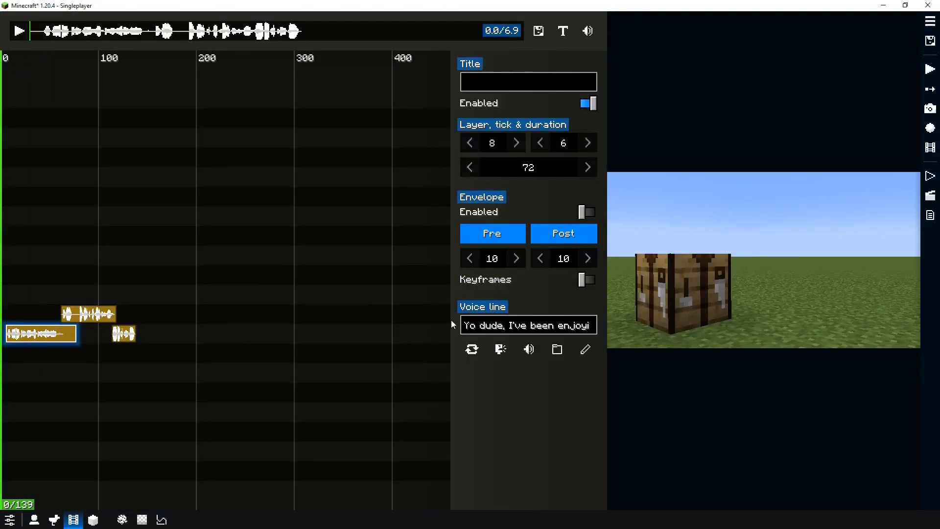
pyautogui.click(89, 314)
pyautogui.click(60, 335)
pyautogui.click(589, 35)
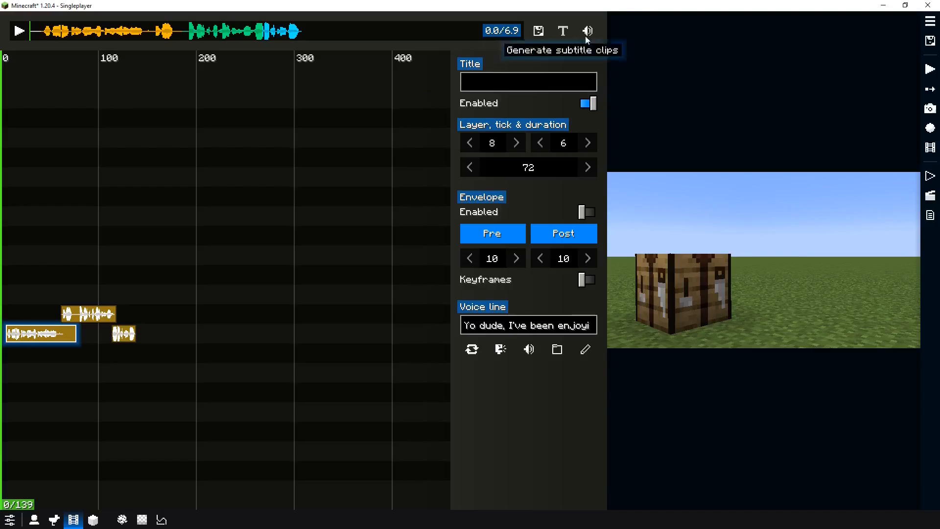
# Return to the film timeline, delete the duplicate audio clip on layer 18 and scrub to the start of the film.
pyautogui.press('Escape')
pyautogui.click(283, 137)
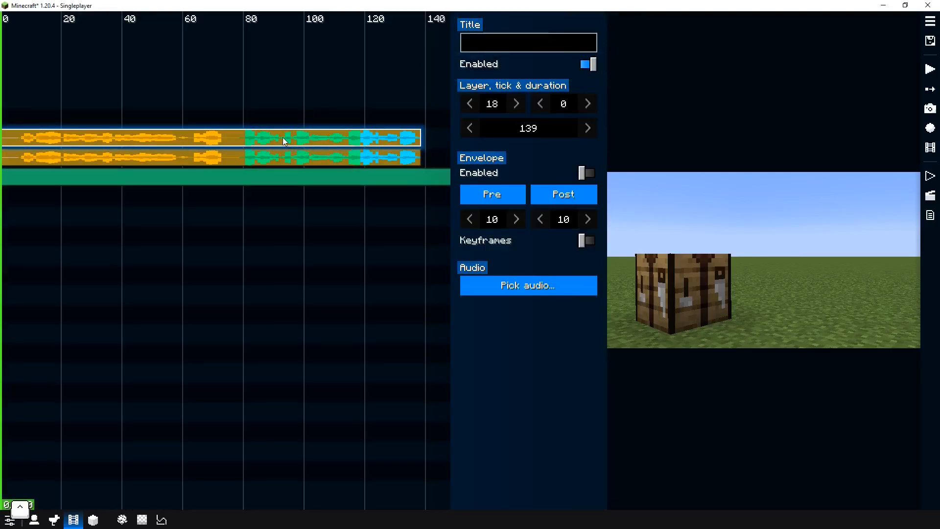
pyautogui.hotkey('shift', 'x')
pyautogui.moveTo(129, 138); pyautogui.dragTo(4, 139)
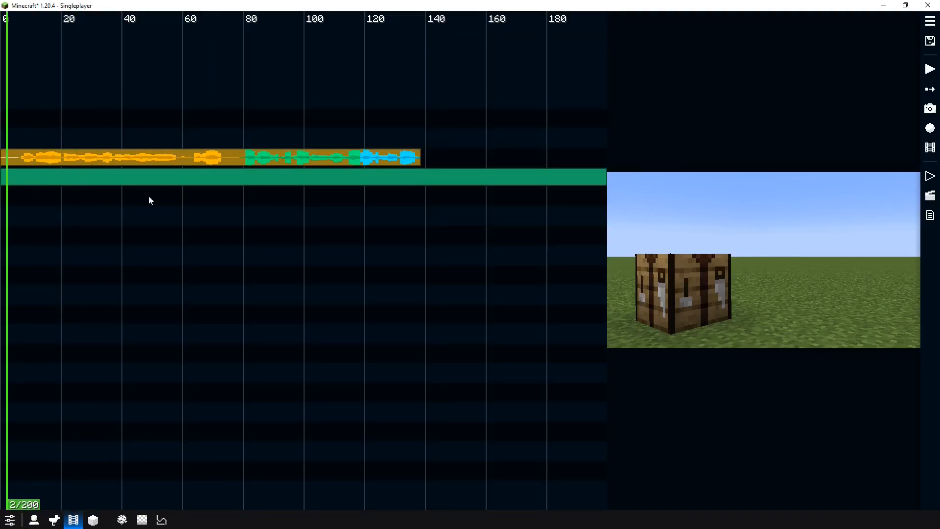
# Open the replay editor and play the film to watch the colored audio waveform, pausing after the first voice line.
pyautogui.click(930, 196)
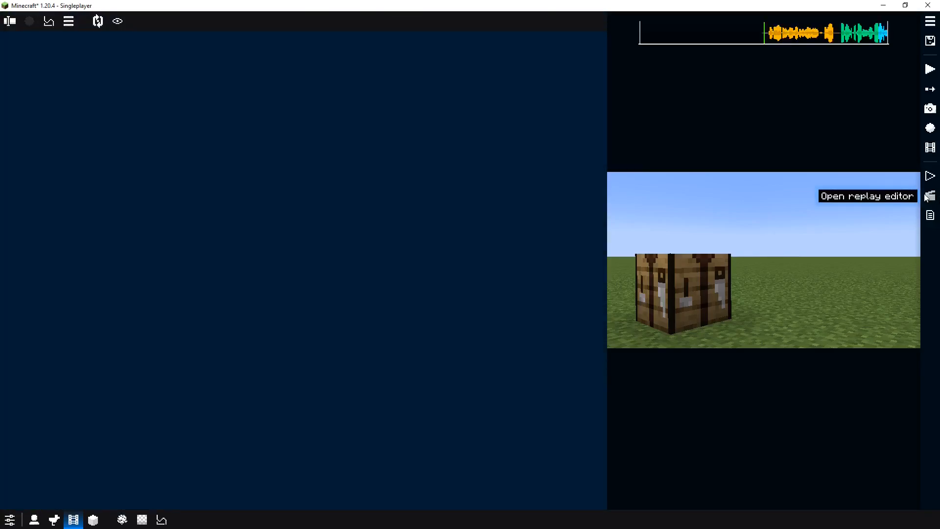
pyautogui.press('space')
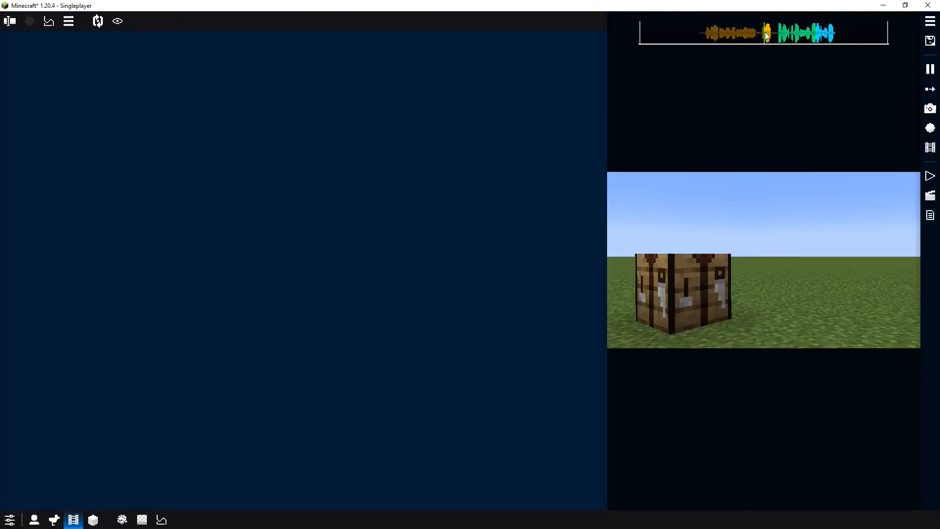
pyautogui.press('space')
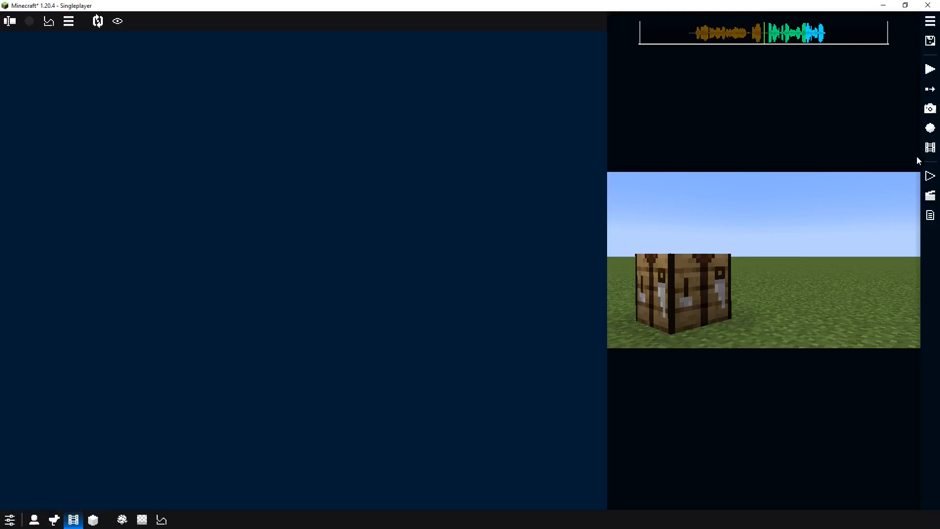
# Select the audio clip on layer 17 in the camera editor, and check the replay editor before returning to the timeline.
pyautogui.click(930, 175)
pyautogui.moveTo(271, 122); pyautogui.dragTo(353, 160, button='middle')
pyautogui.click(428, 160)
pyautogui.click(929, 195)
pyautogui.click(930, 176)
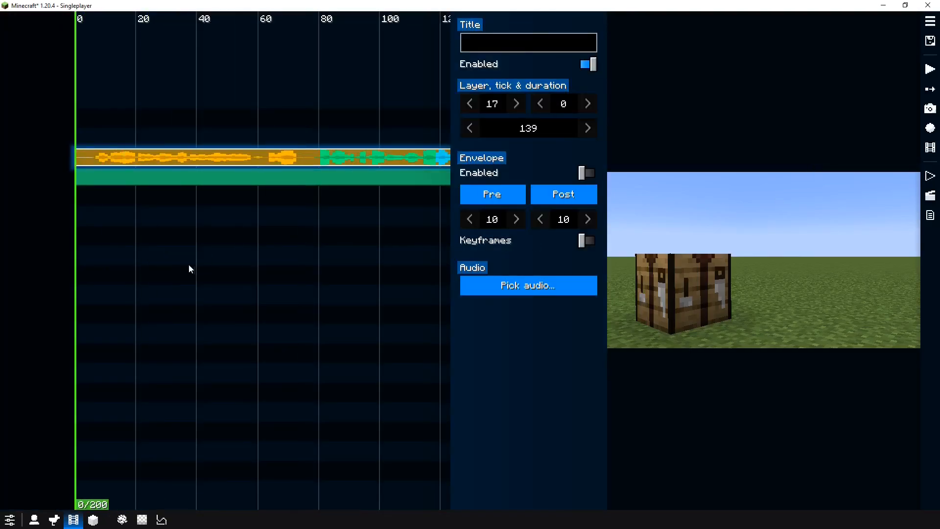
# Leave the film editor and return to the game world with the player's character in close-up view.
pyautogui.press('Escape')
pyautogui.press('shift')
pyautogui.press('c')
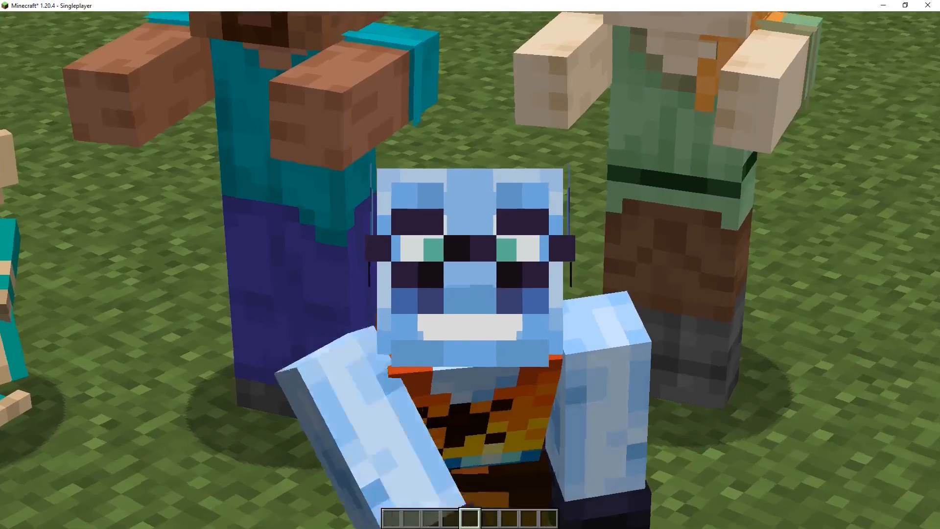